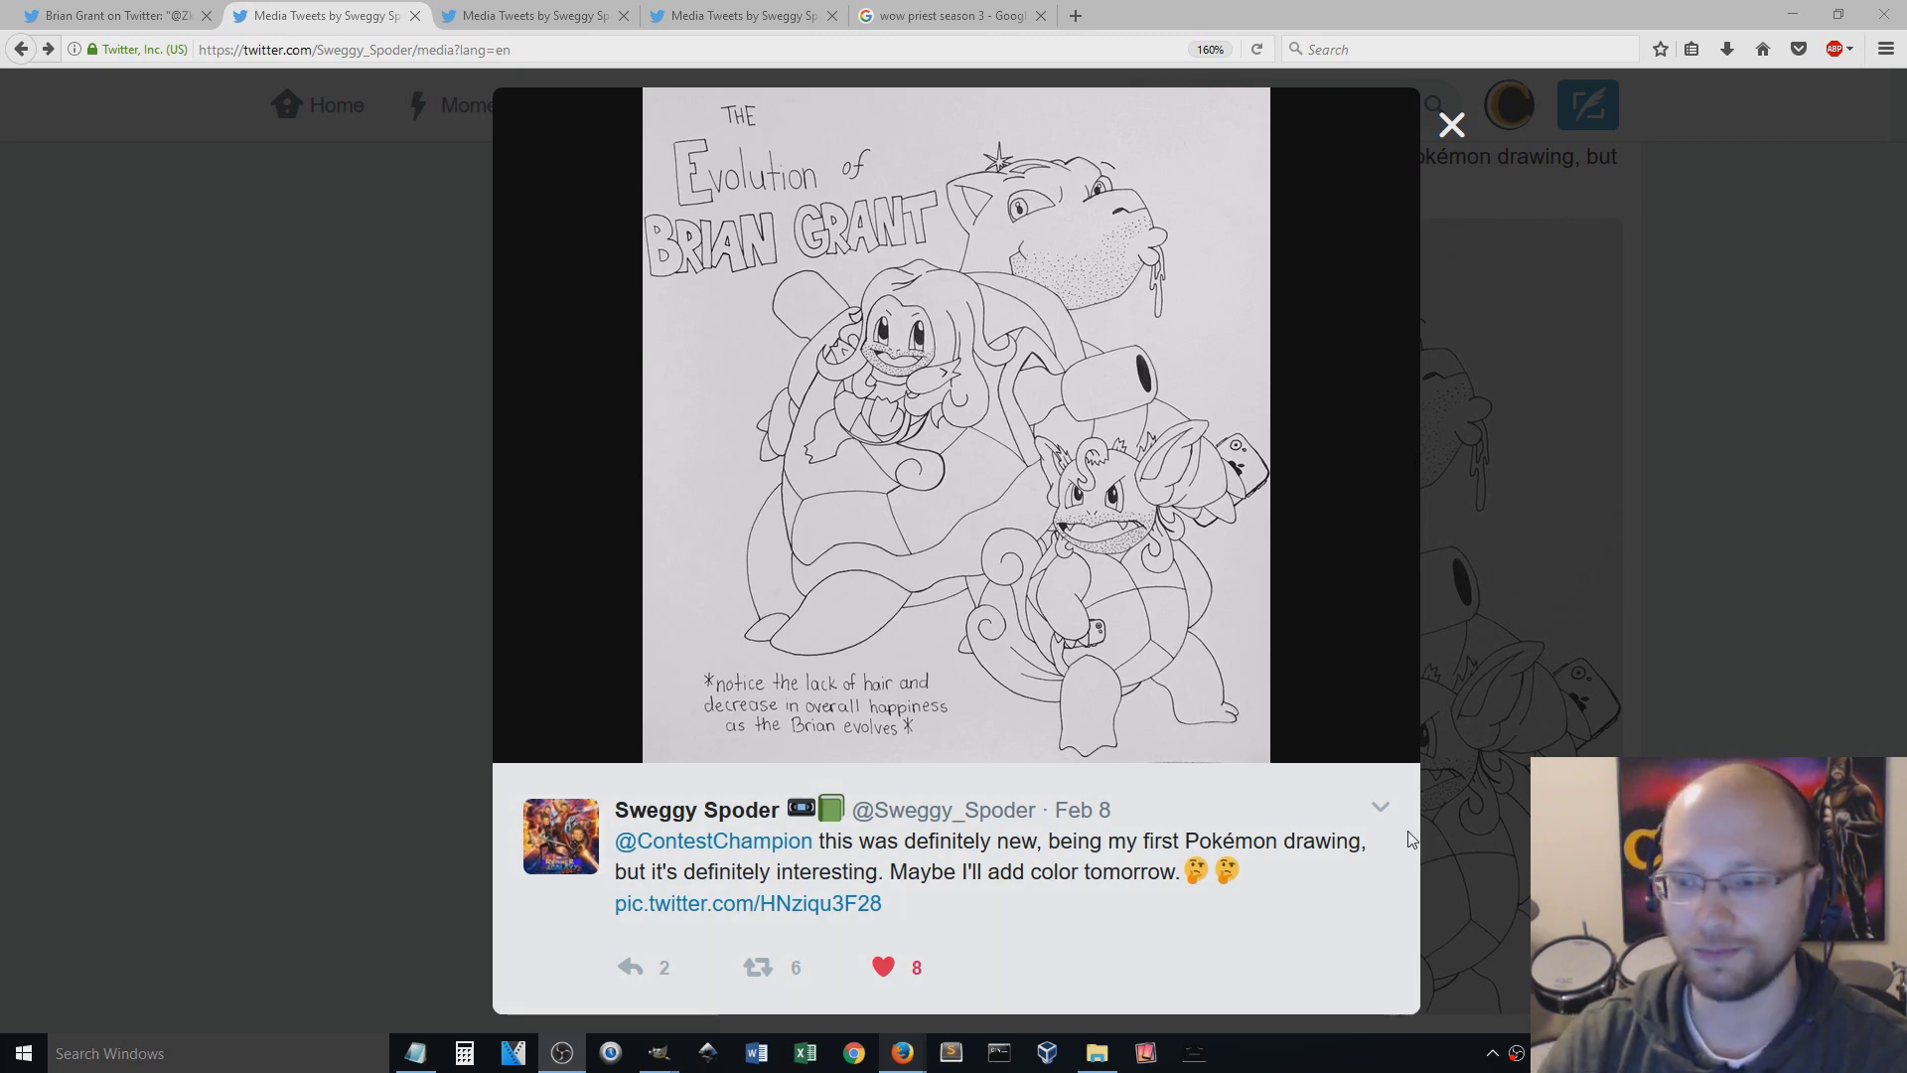
Step: Minimize Firefox's Twitter fan-art page to show the Windows desktop
click(1788, 15)
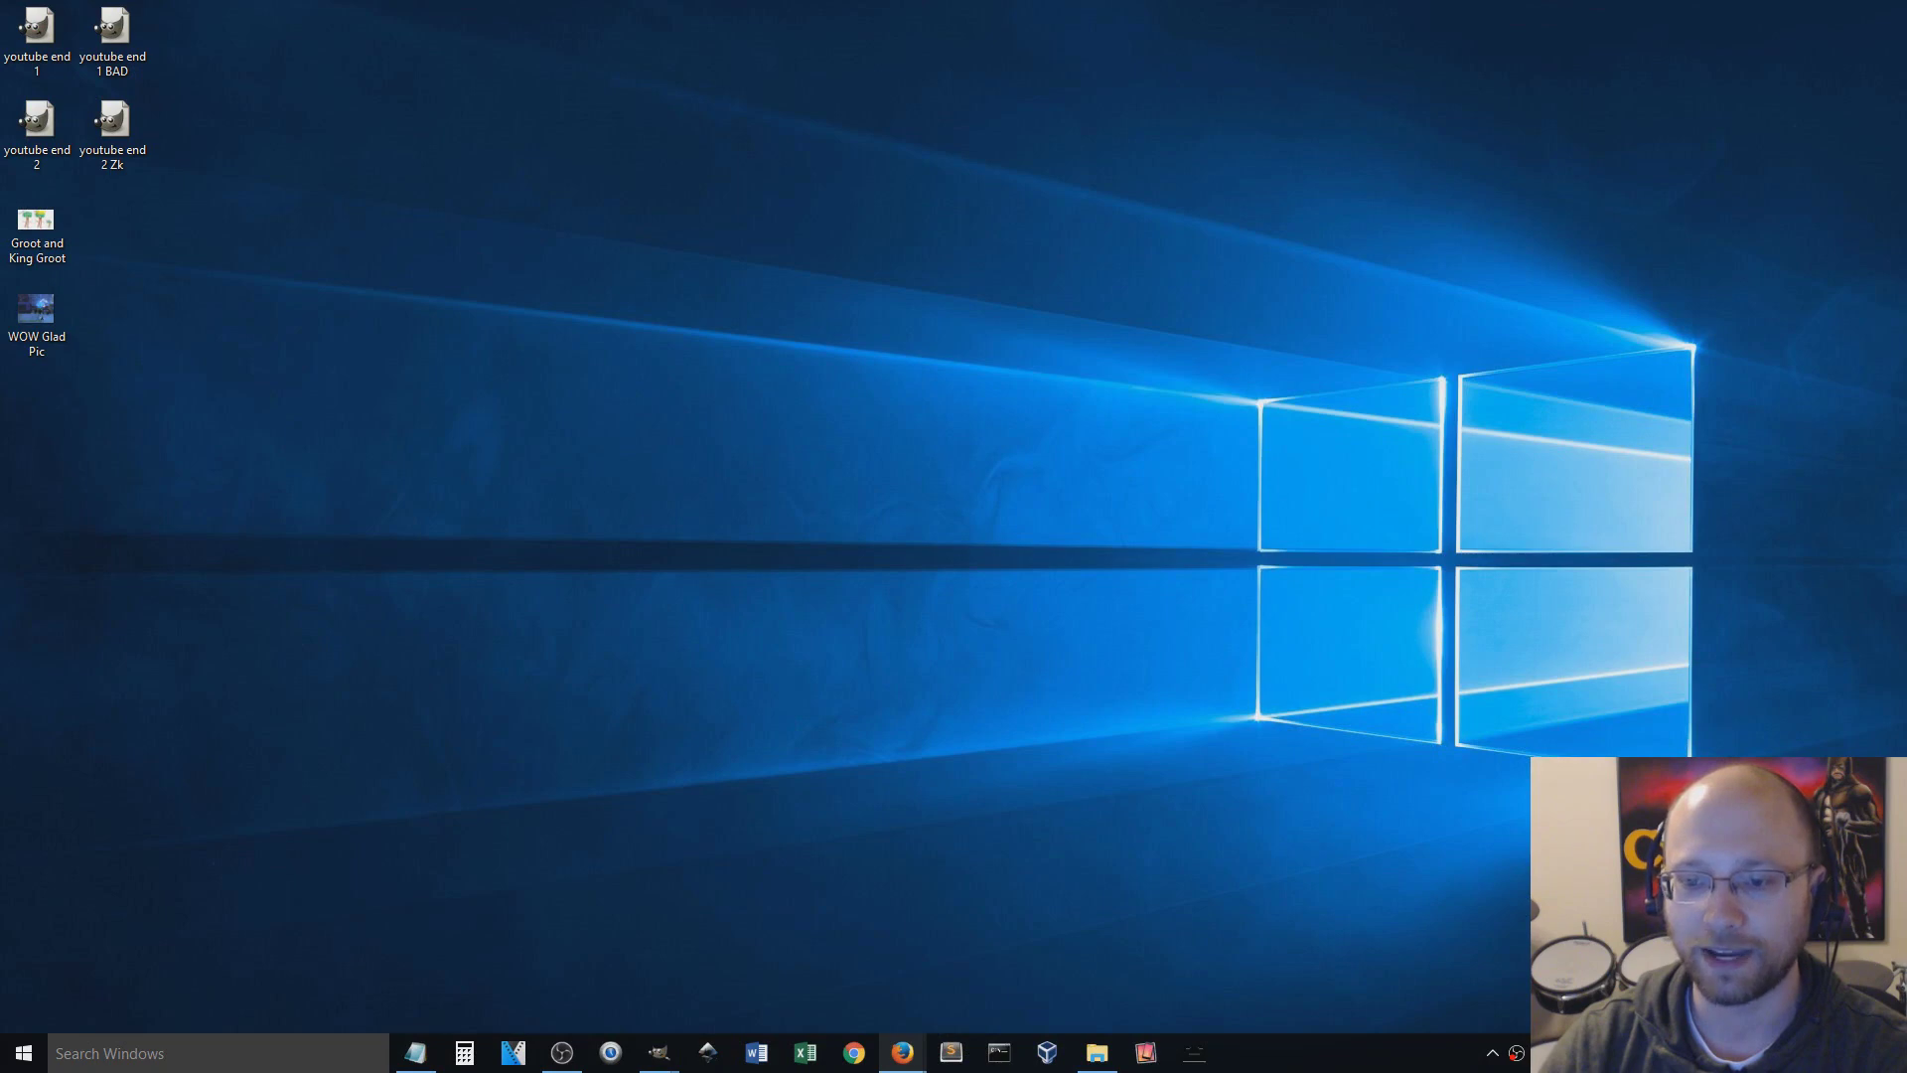
click(1857, 1053)
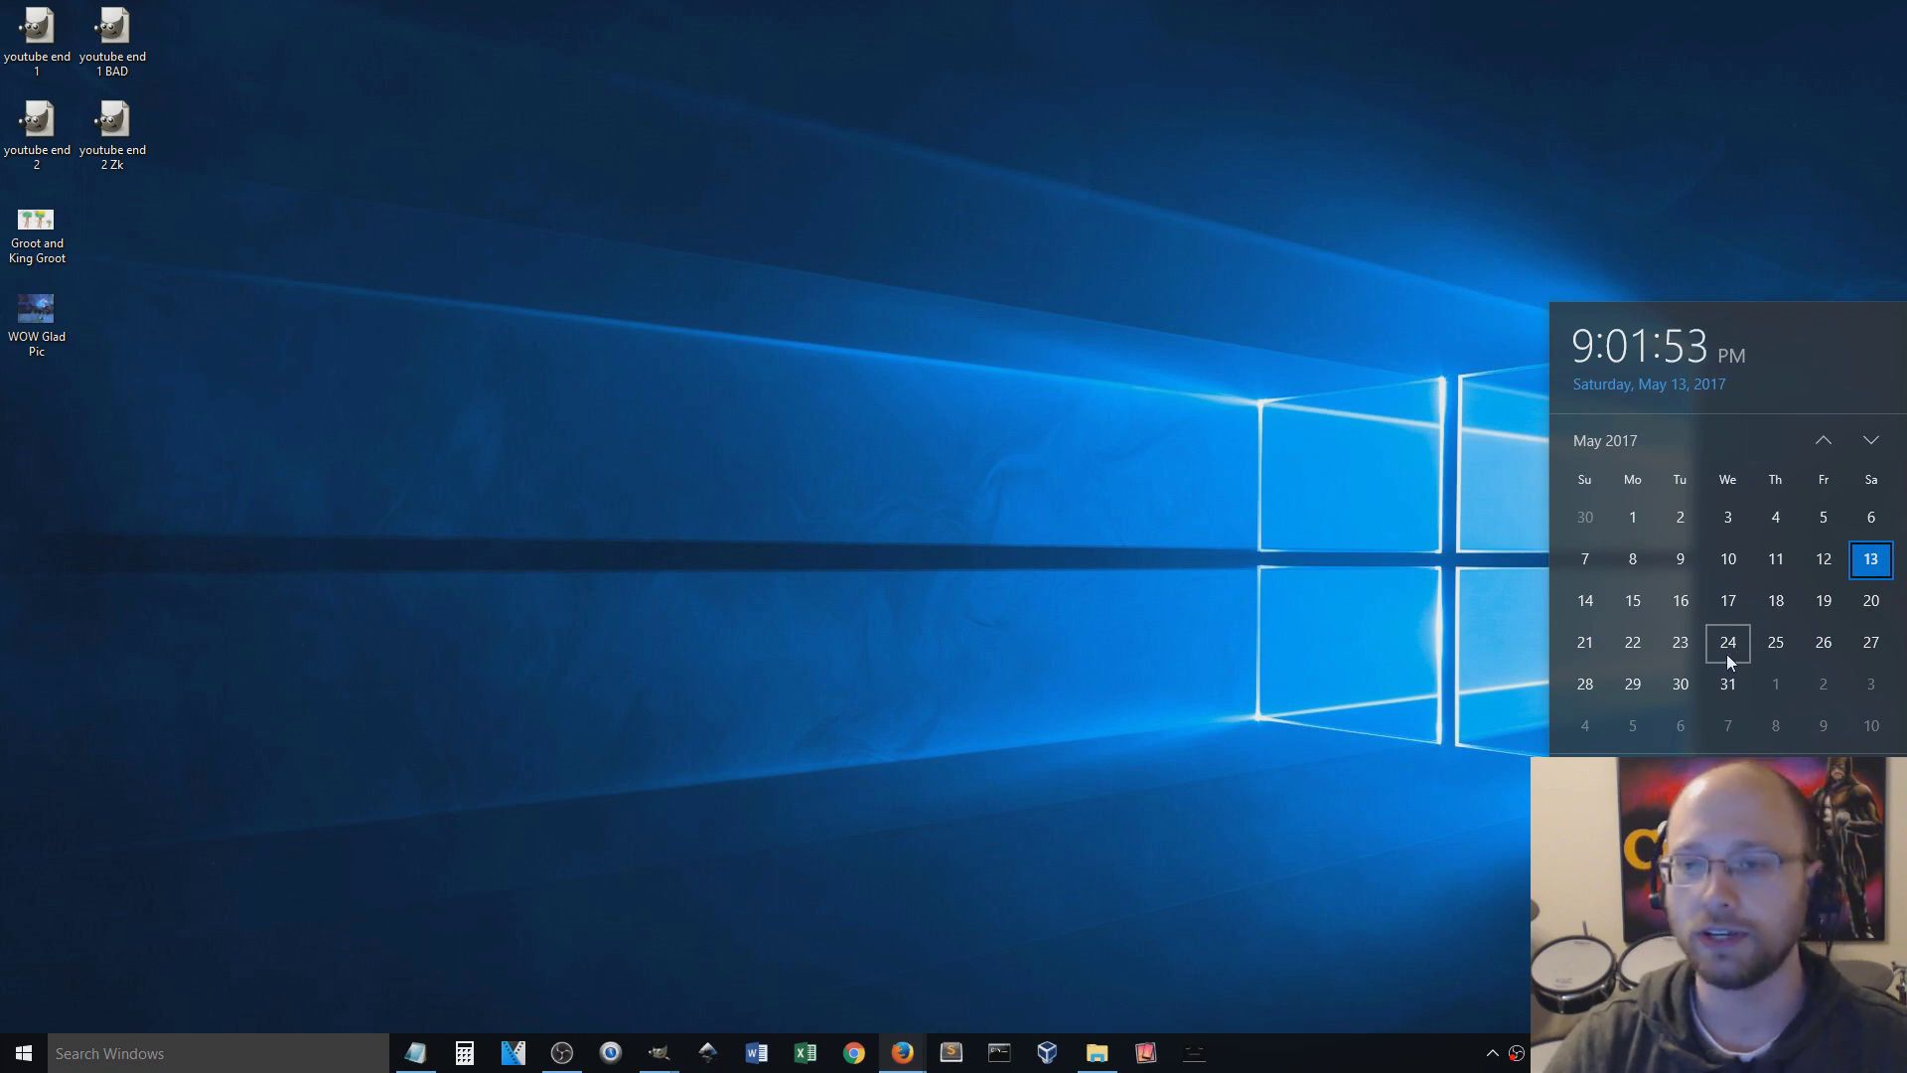
click(1339, 652)
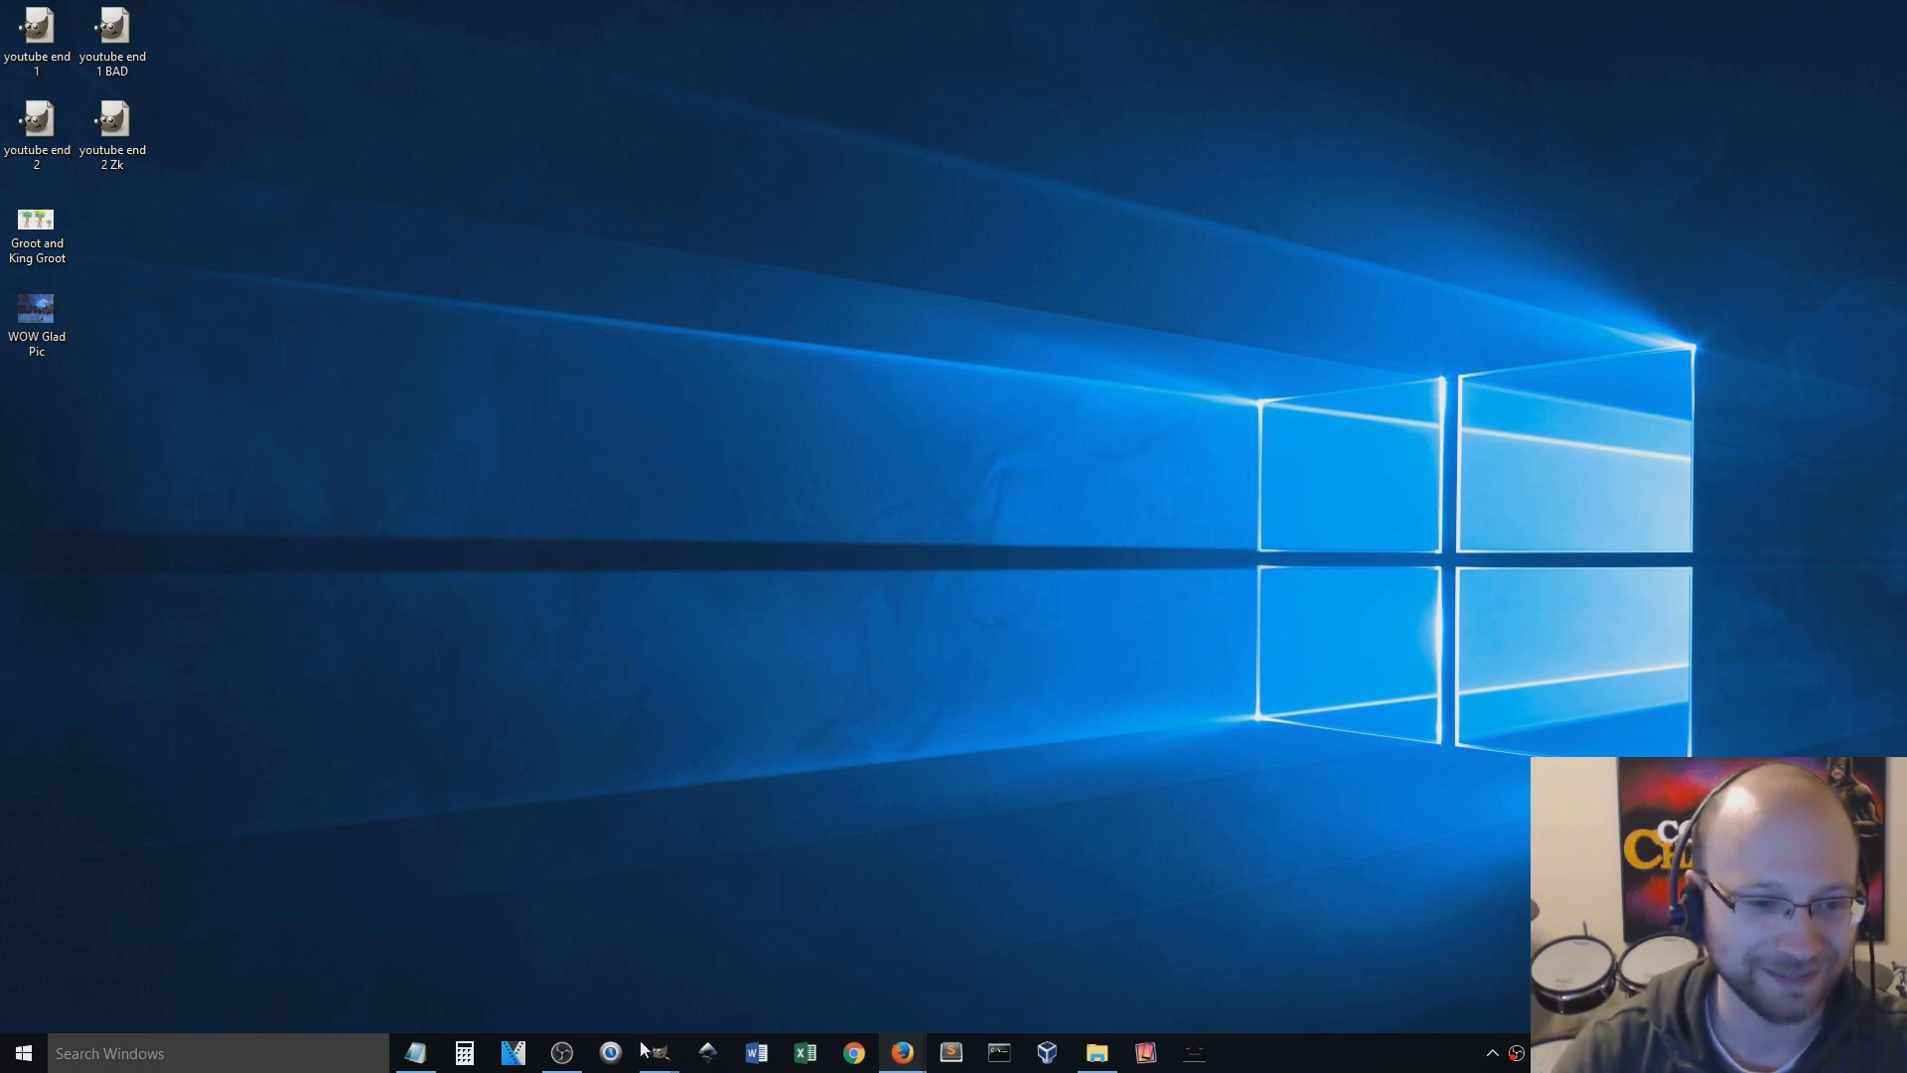
mouse_move(658, 1052)
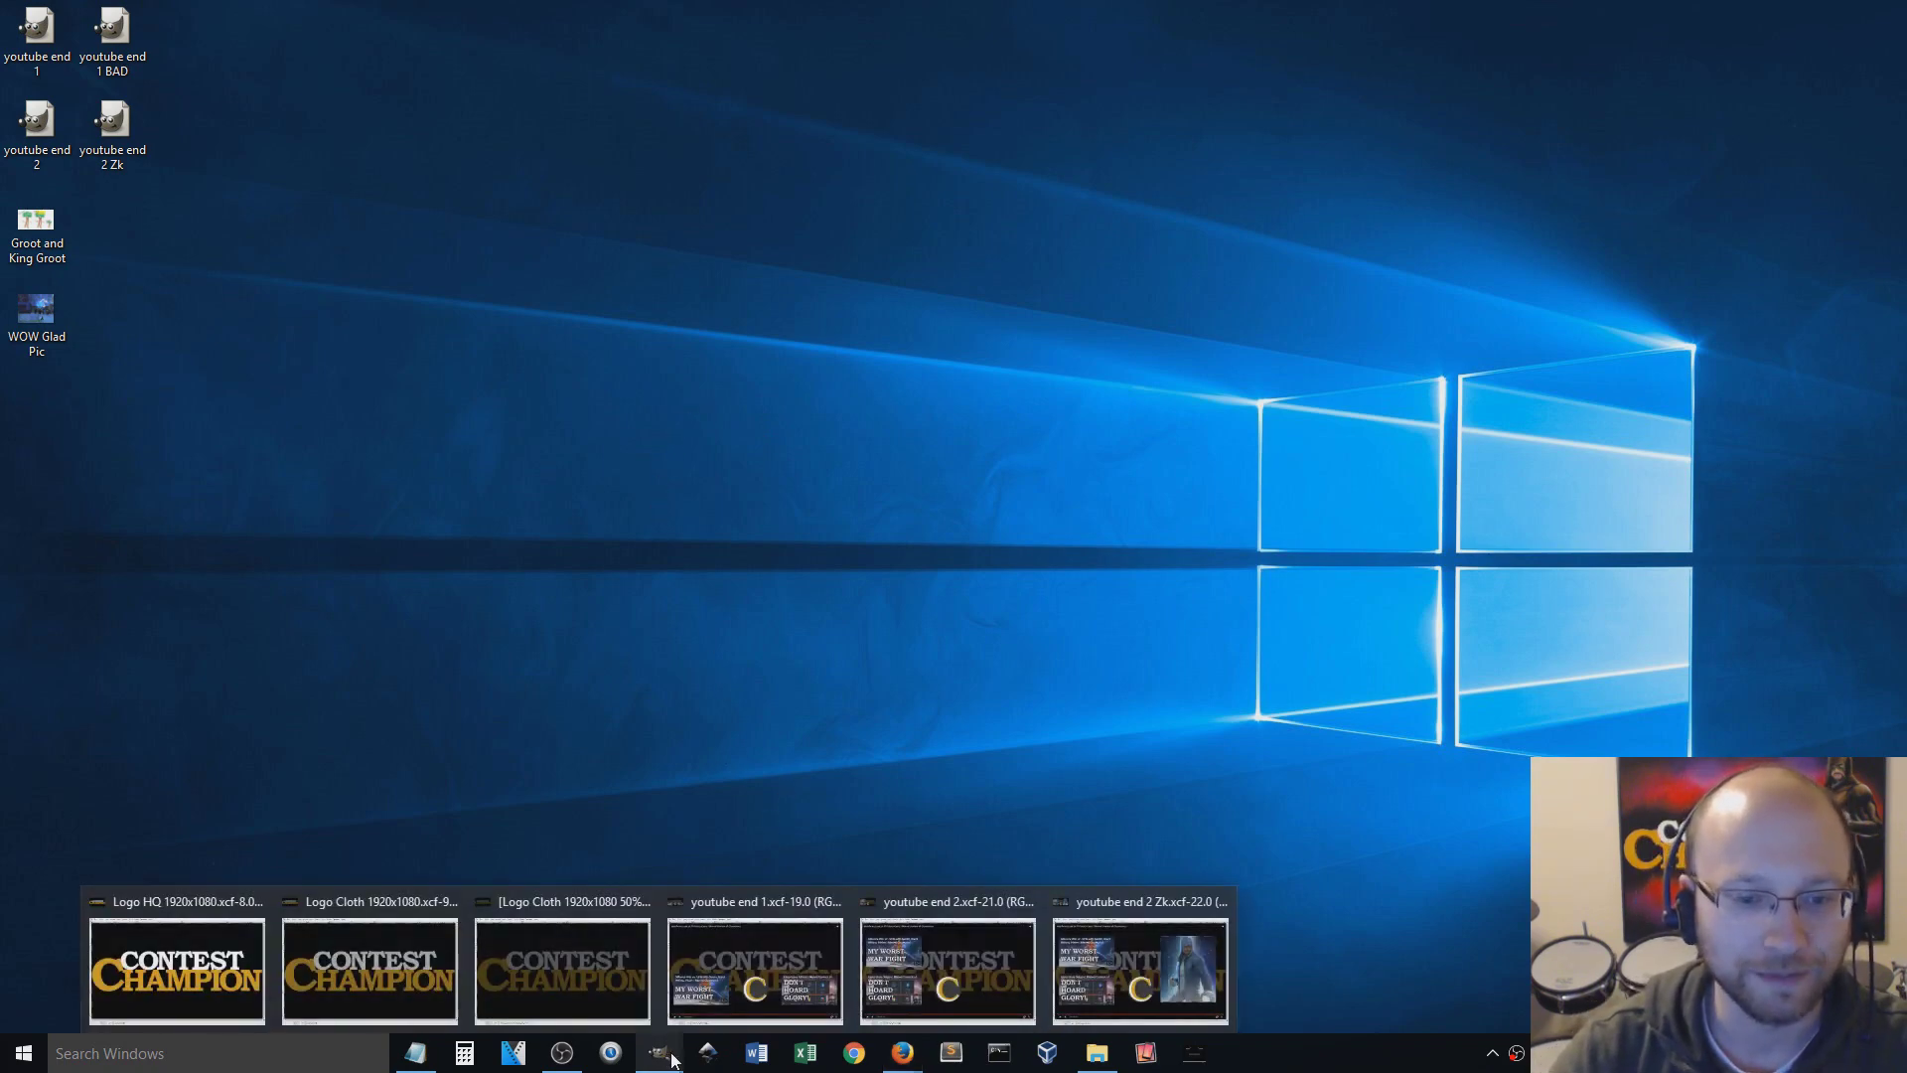
Step: Scribble white loops over MY WORST, HOARD GLORY and the C logo, then minimize youtube end 1
click(912, 986)
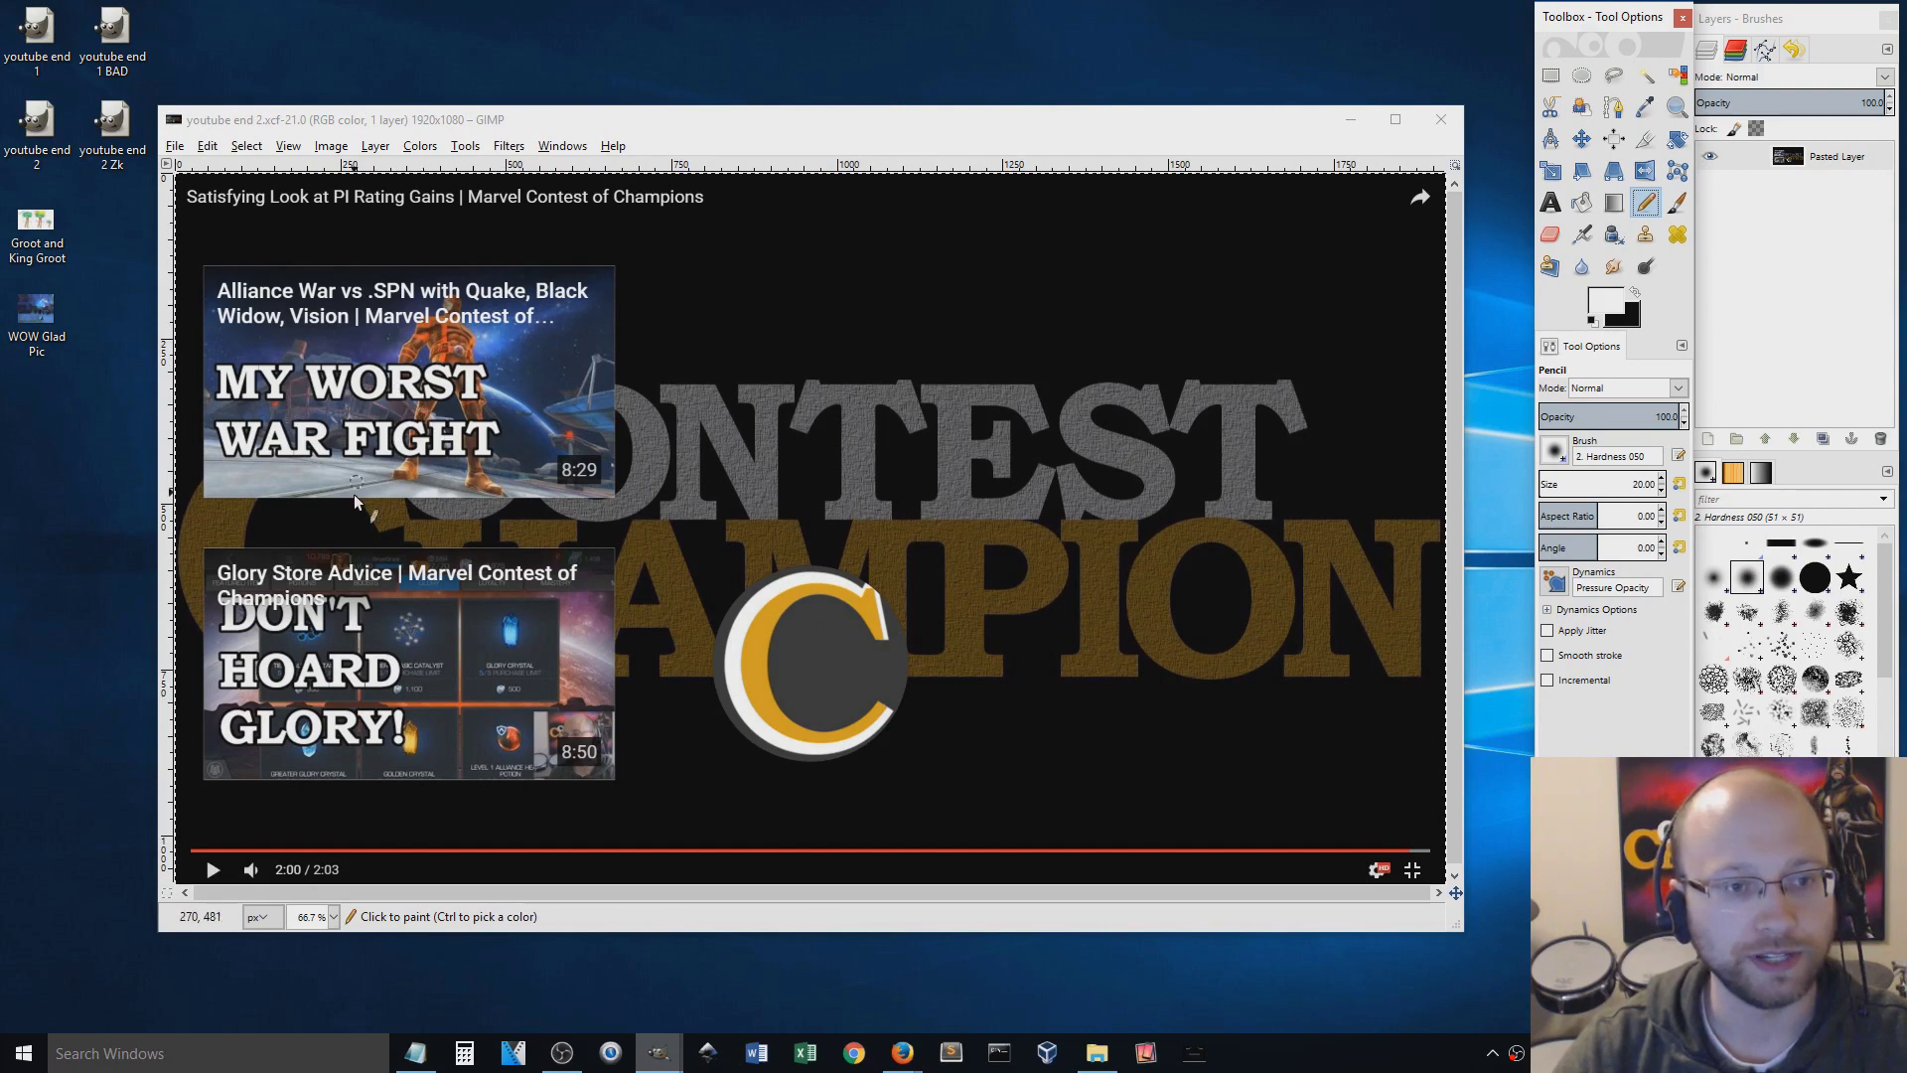
drag(432, 346, 417, 328)
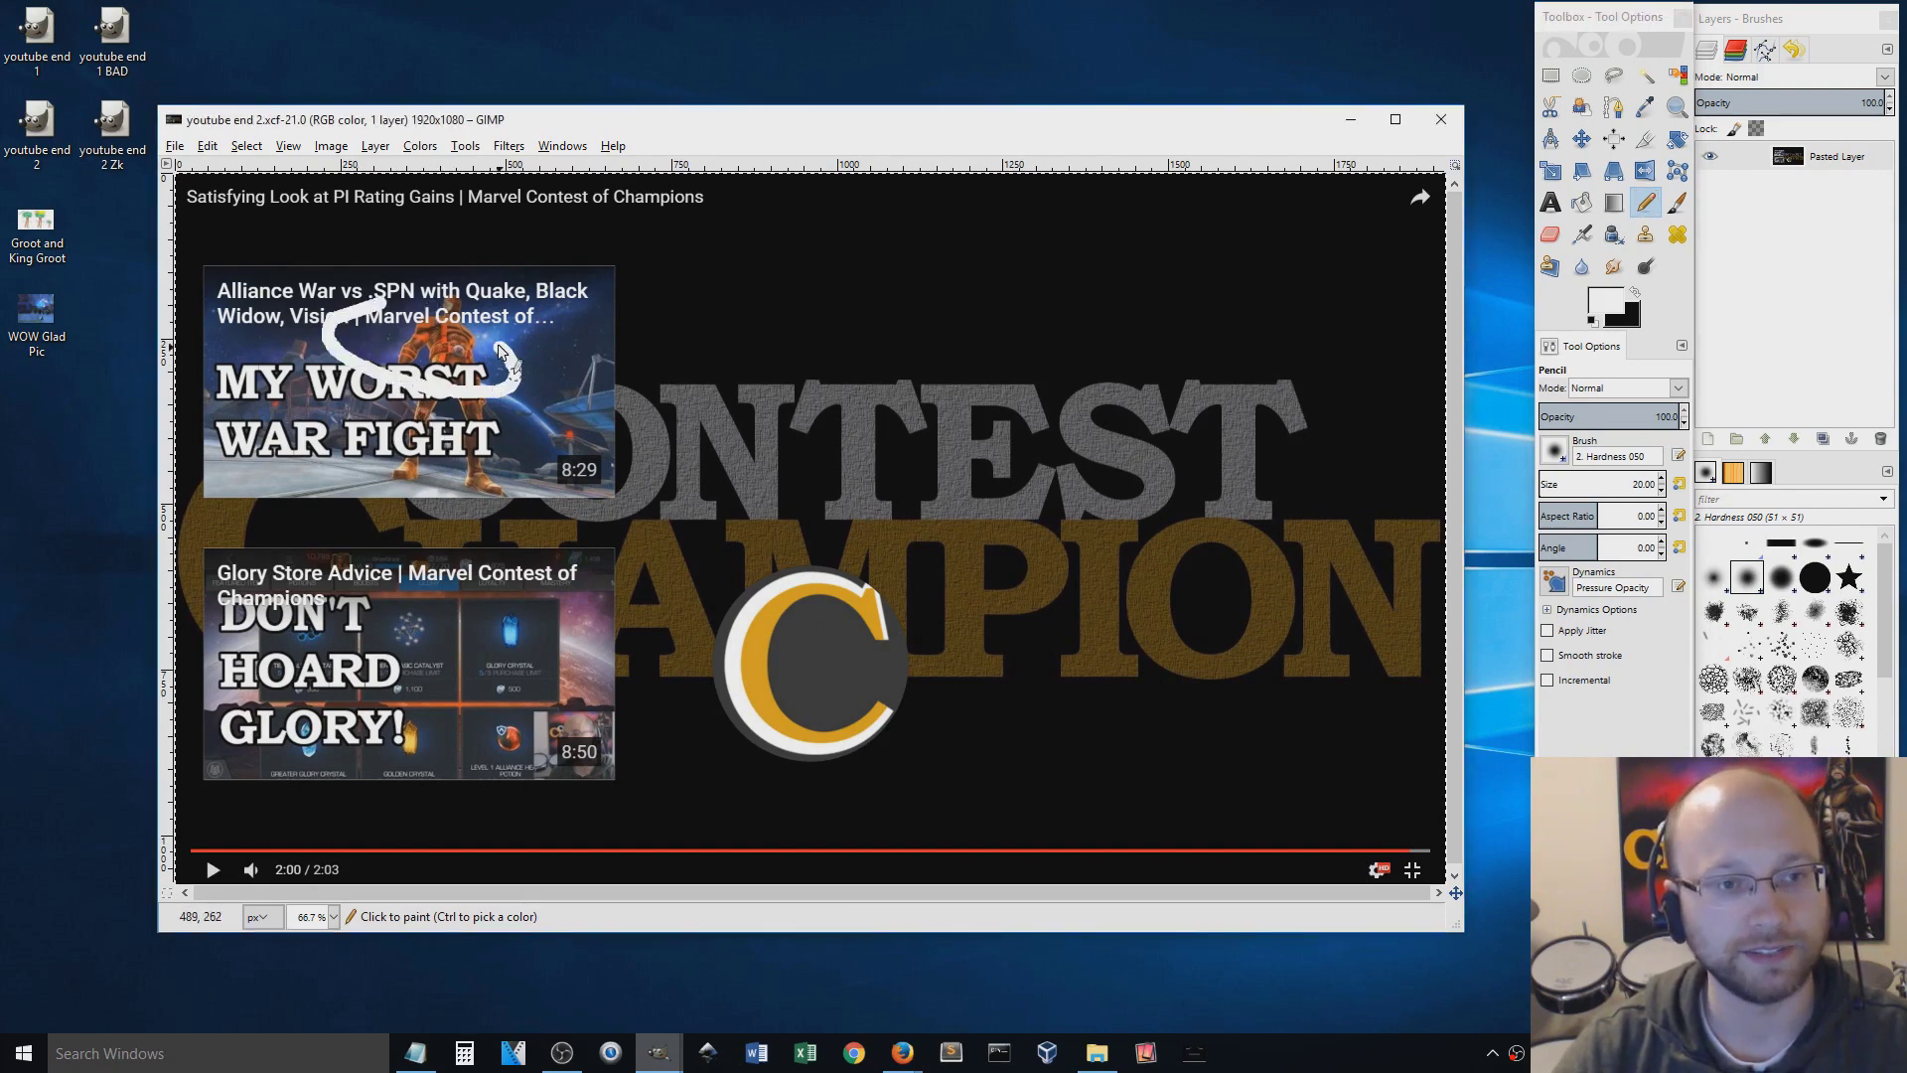
drag(308, 624, 432, 658)
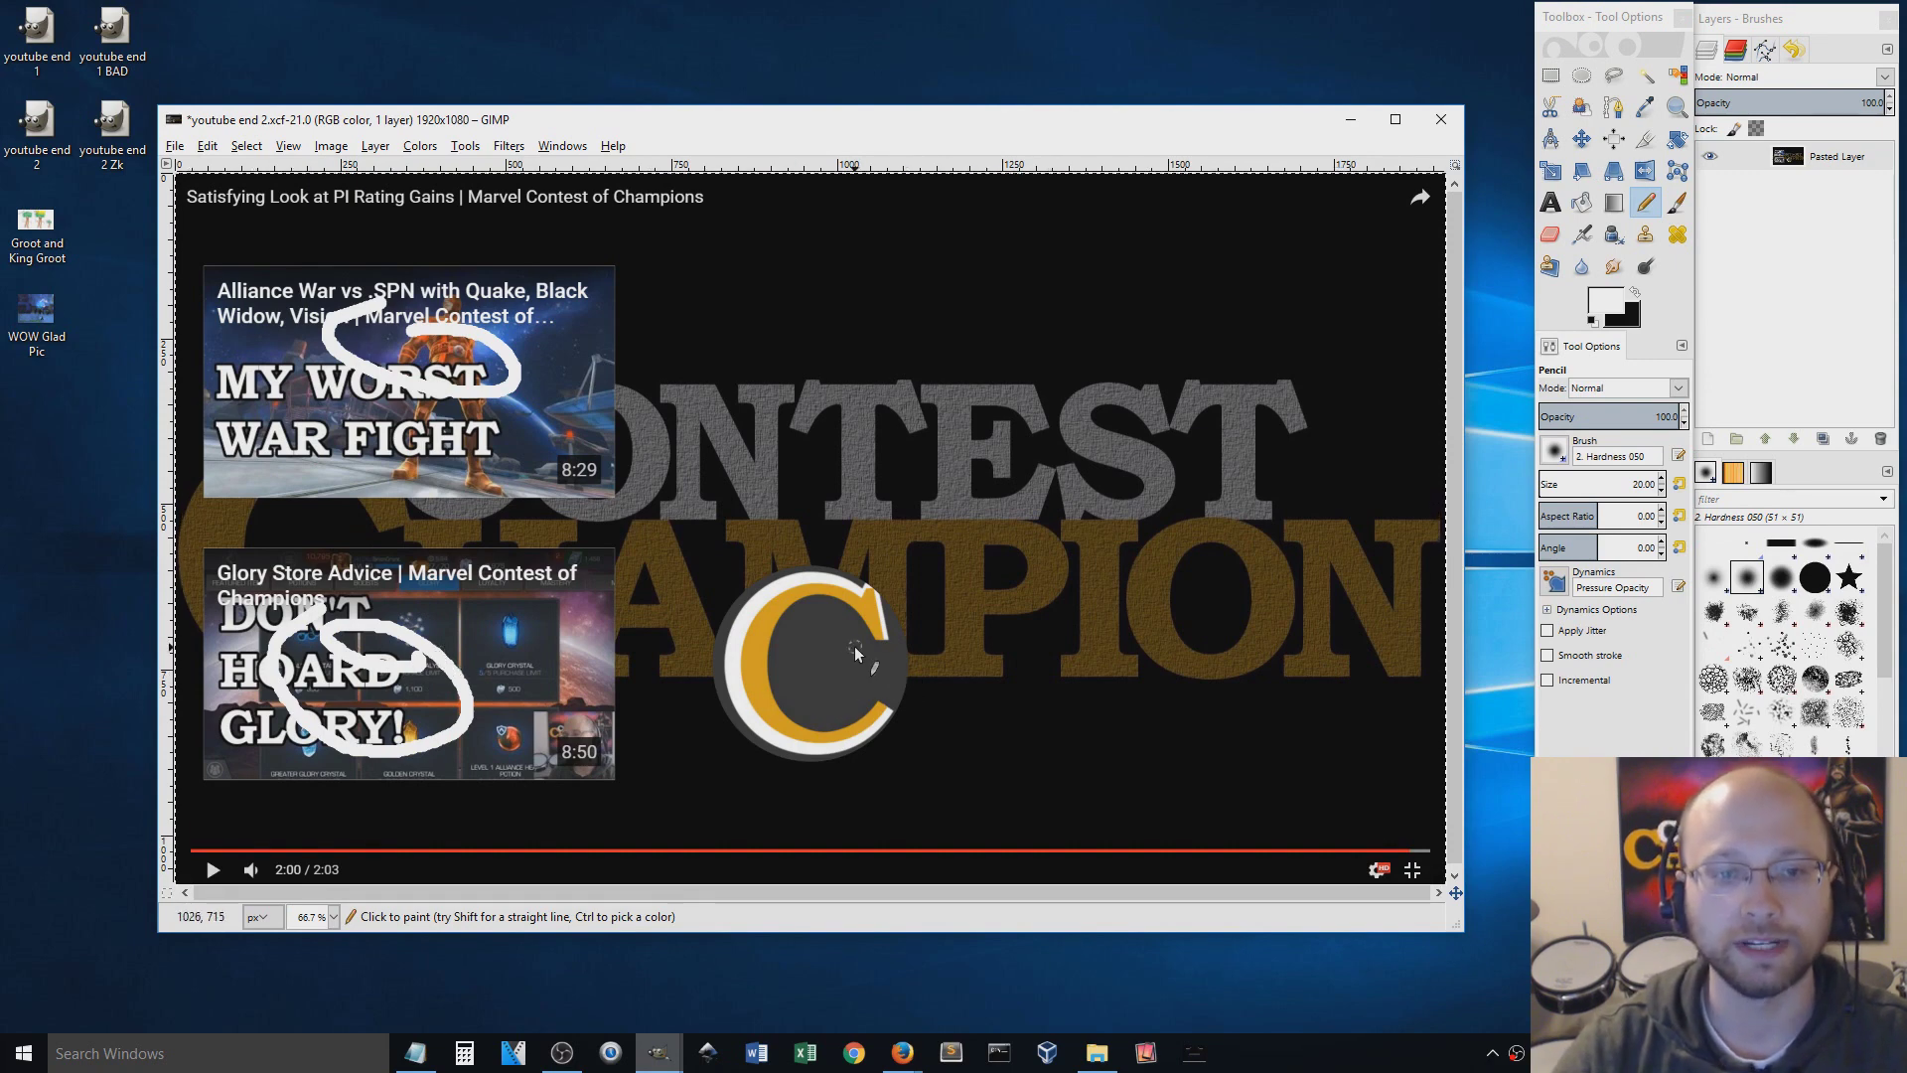
drag(855, 646, 812, 662)
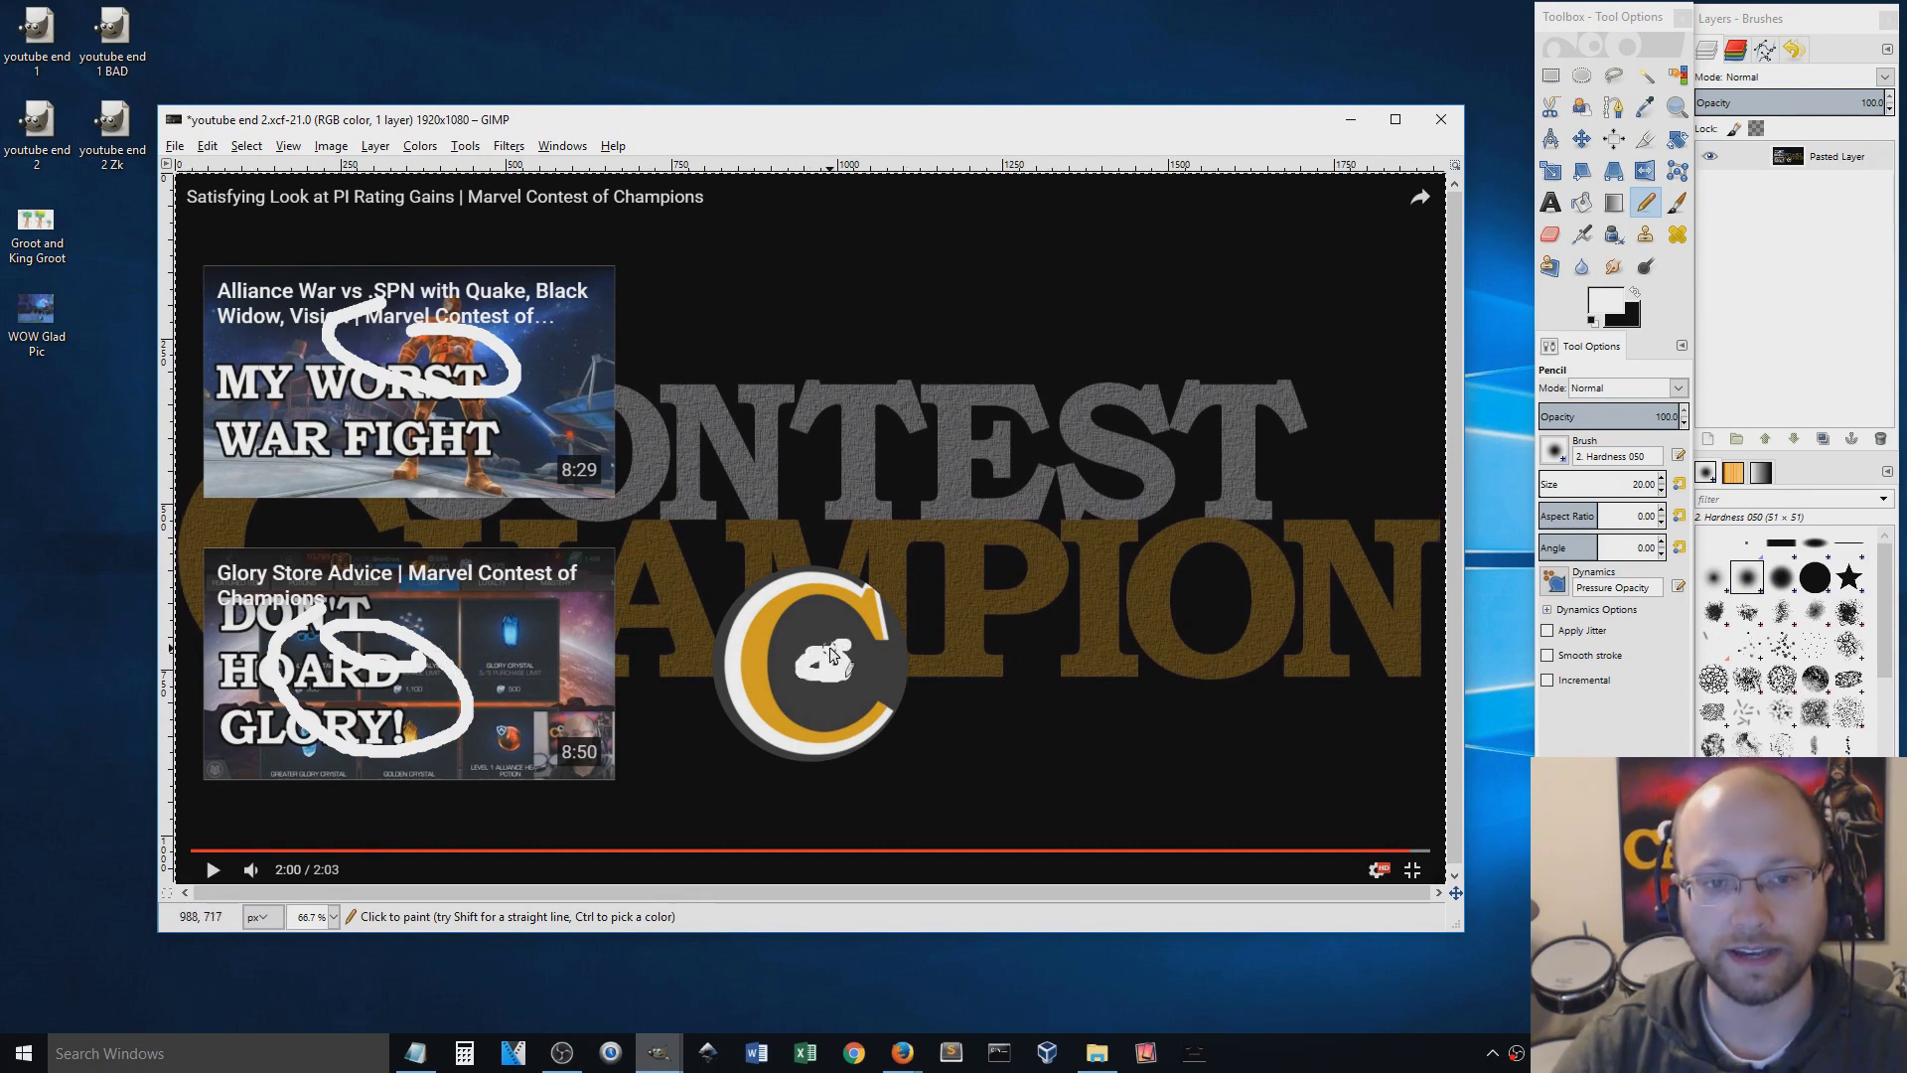
mouse_move(657, 1053)
click(750, 953)
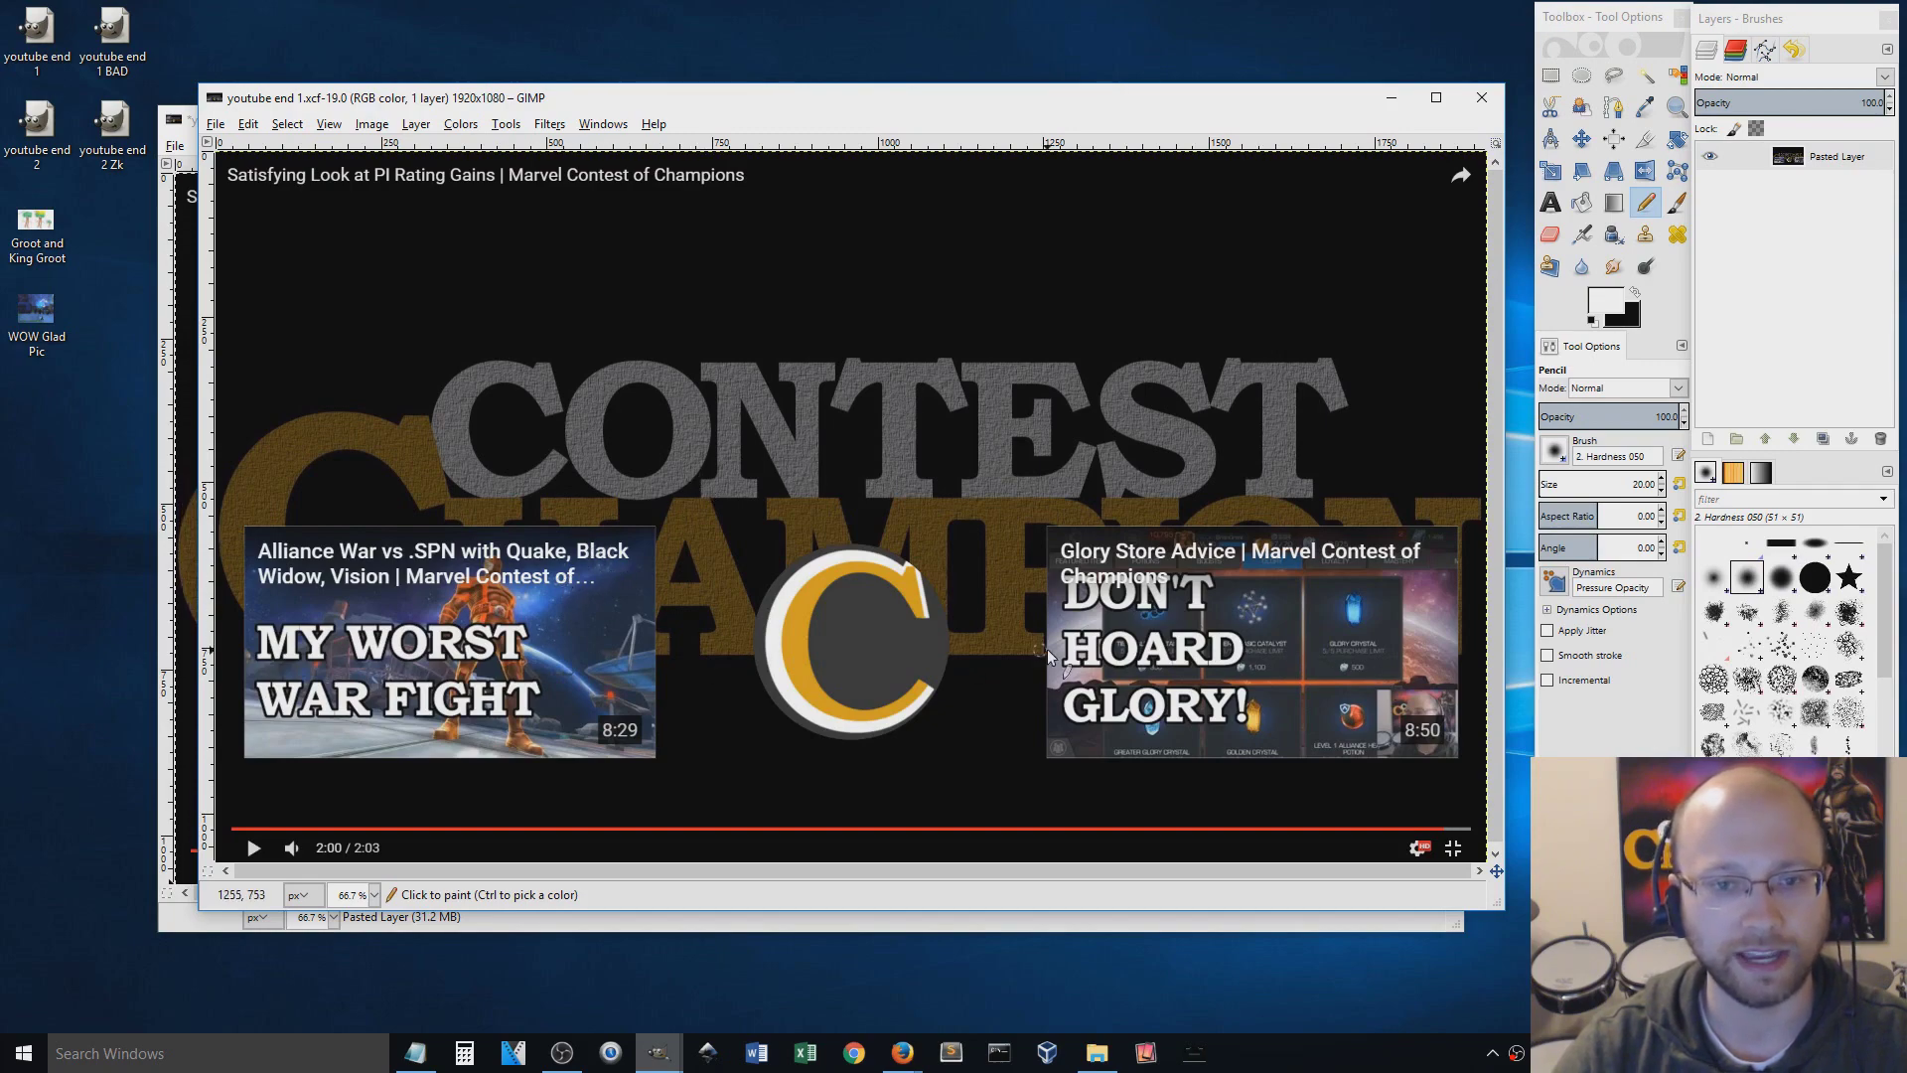
click(1392, 97)
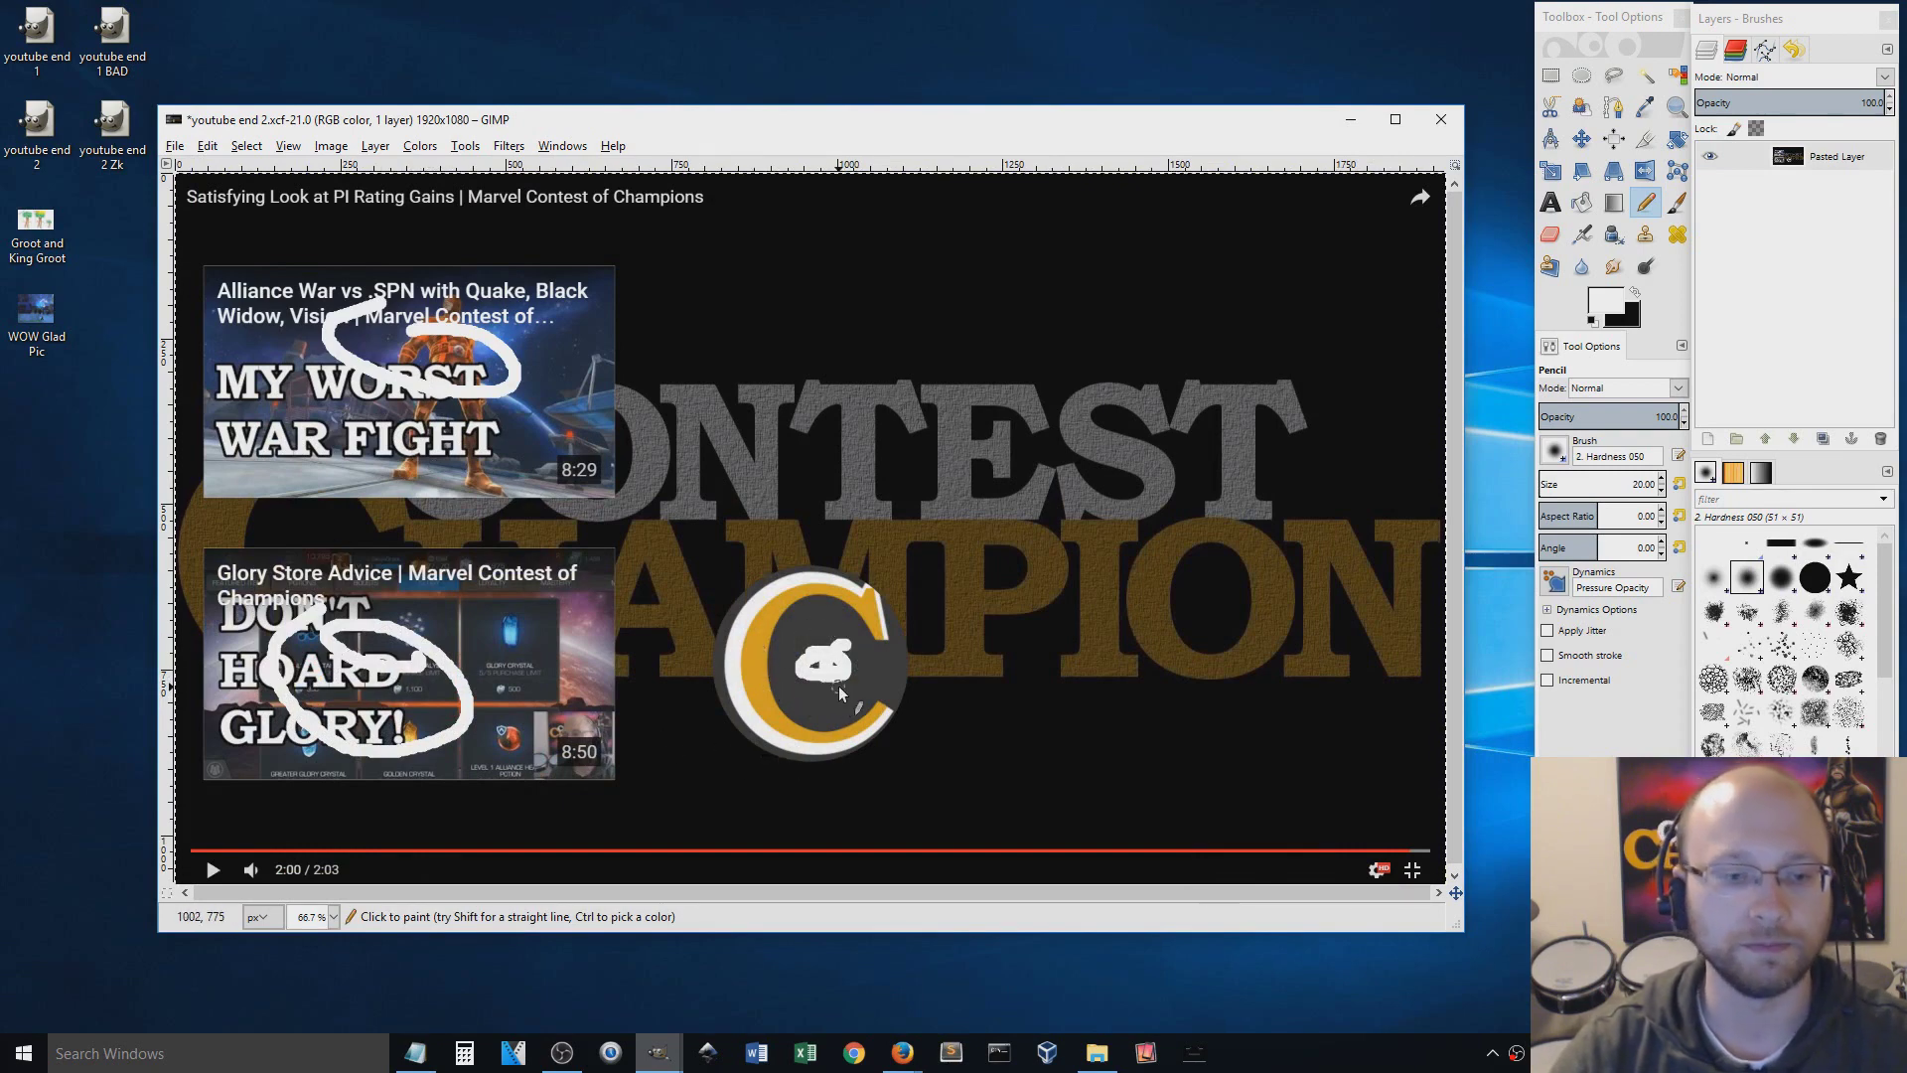
mouse_move(902, 1053)
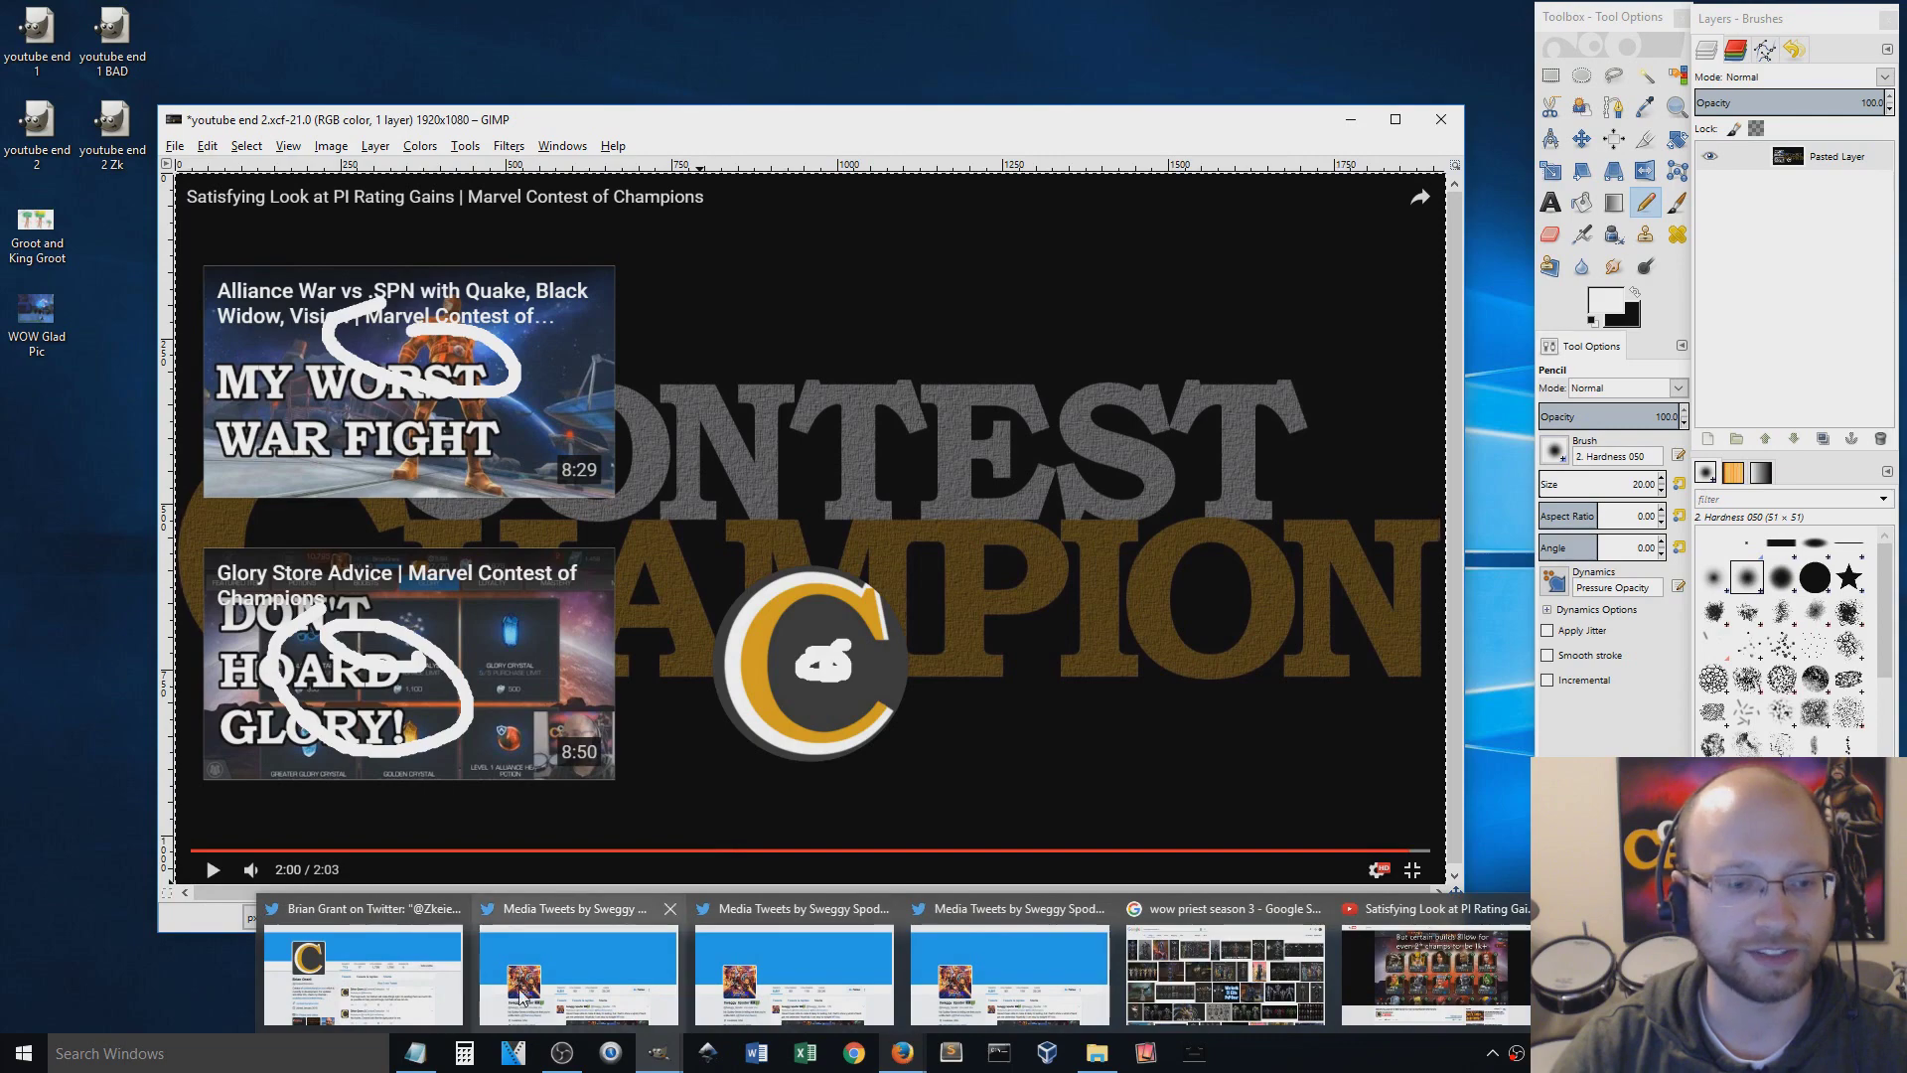
click(460, 938)
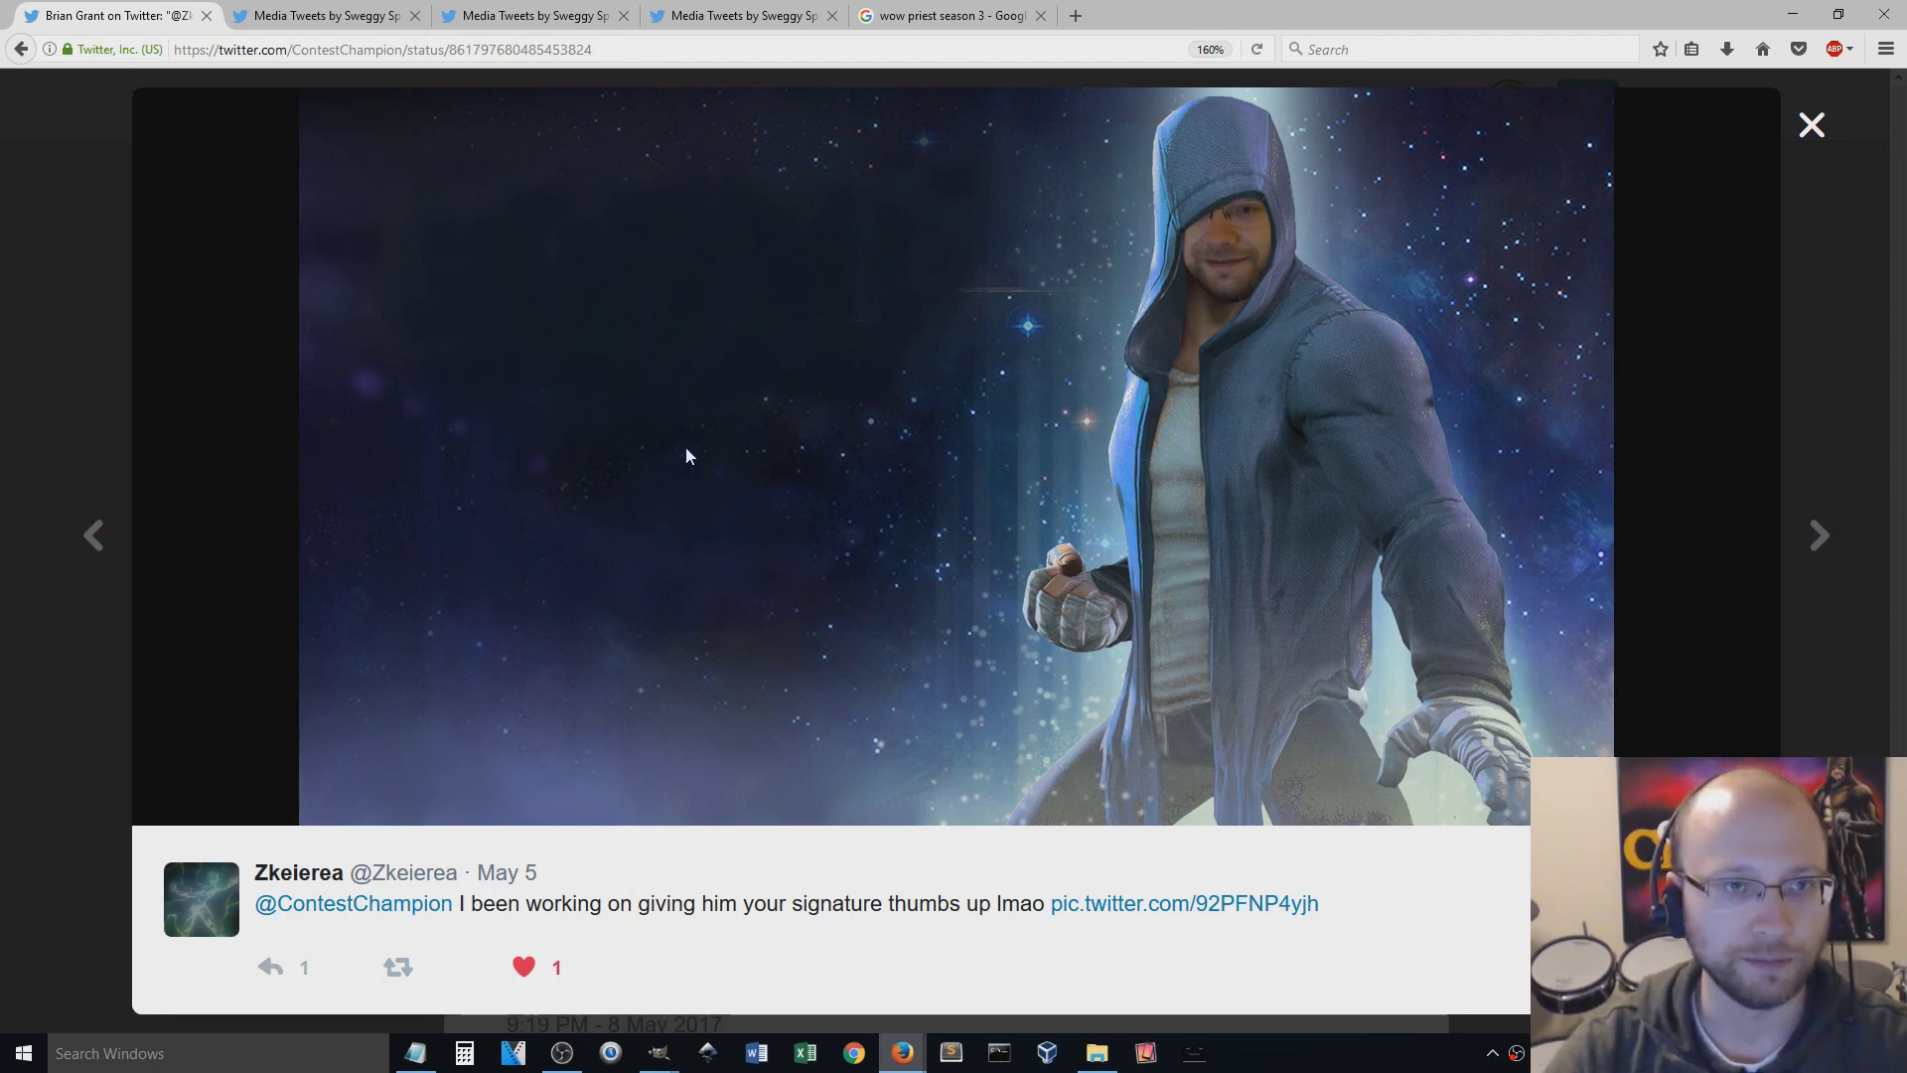
click(307, 17)
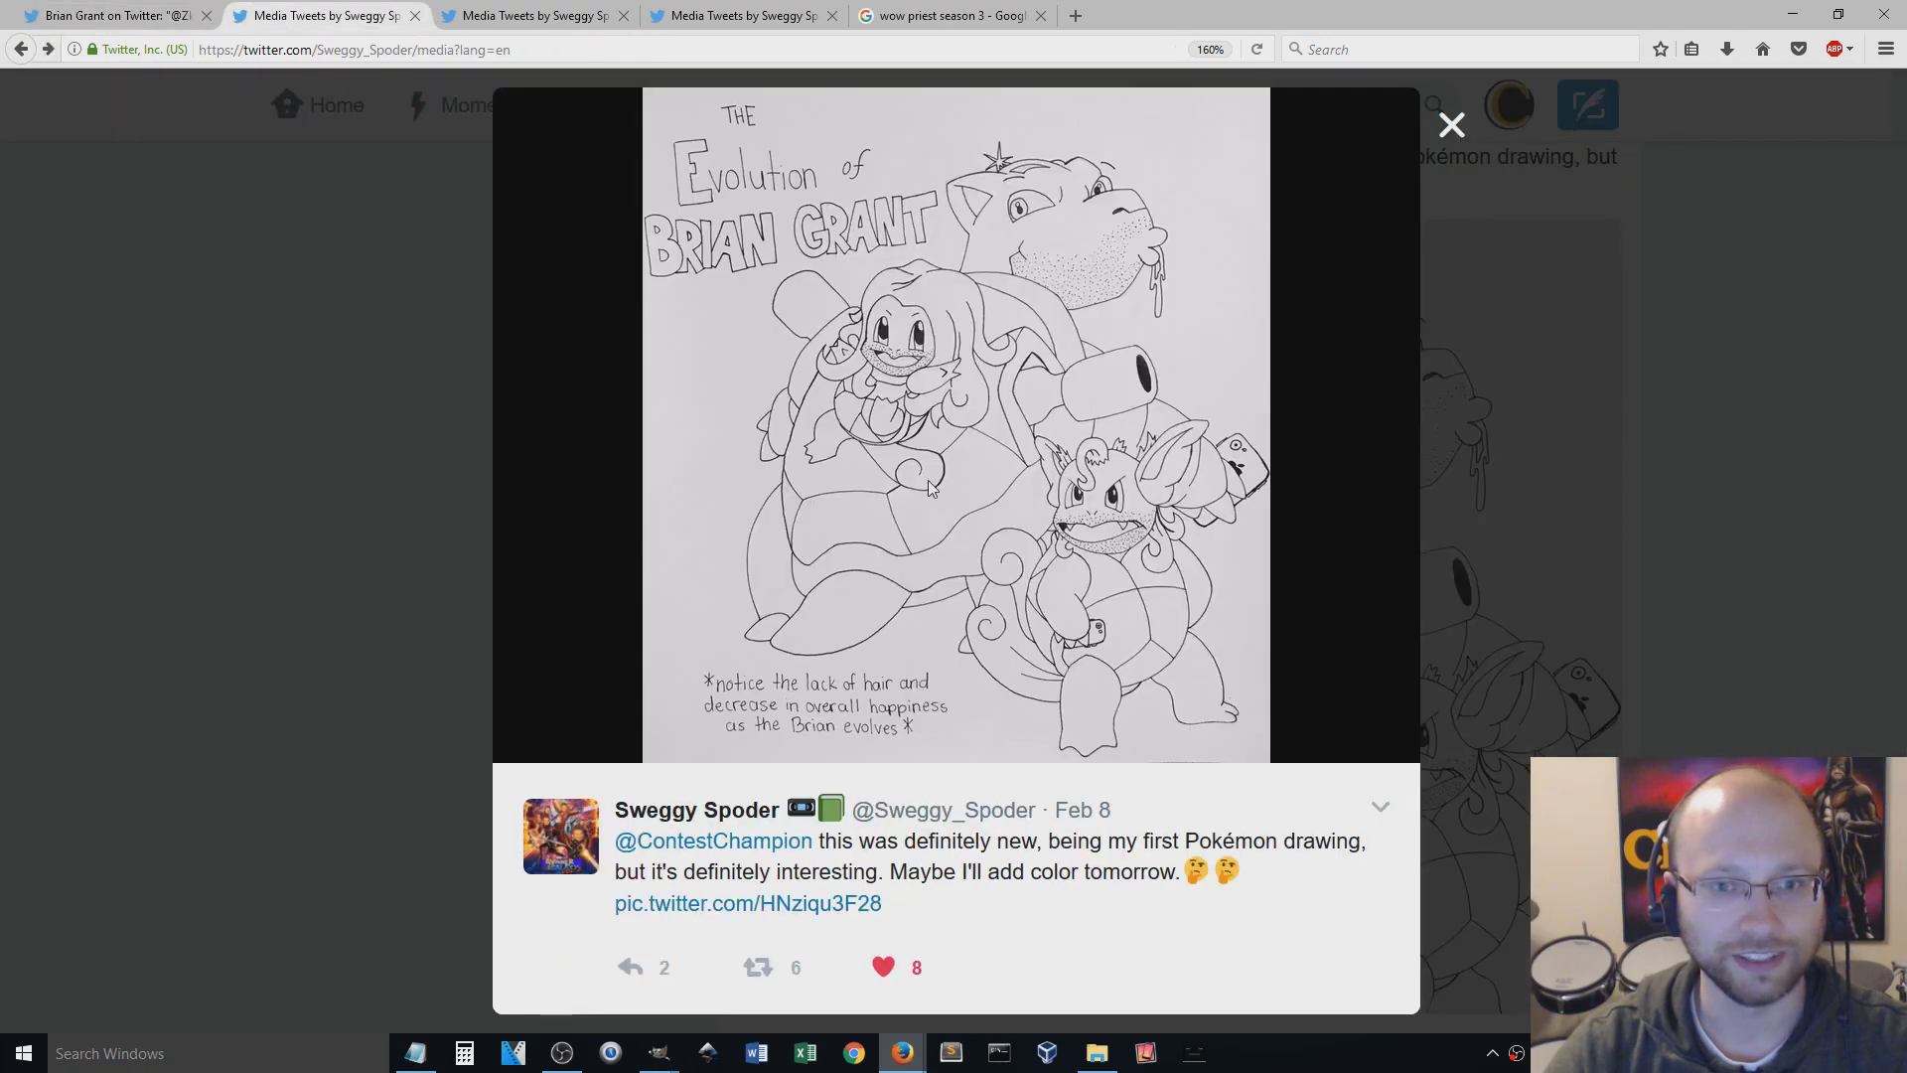
click(527, 16)
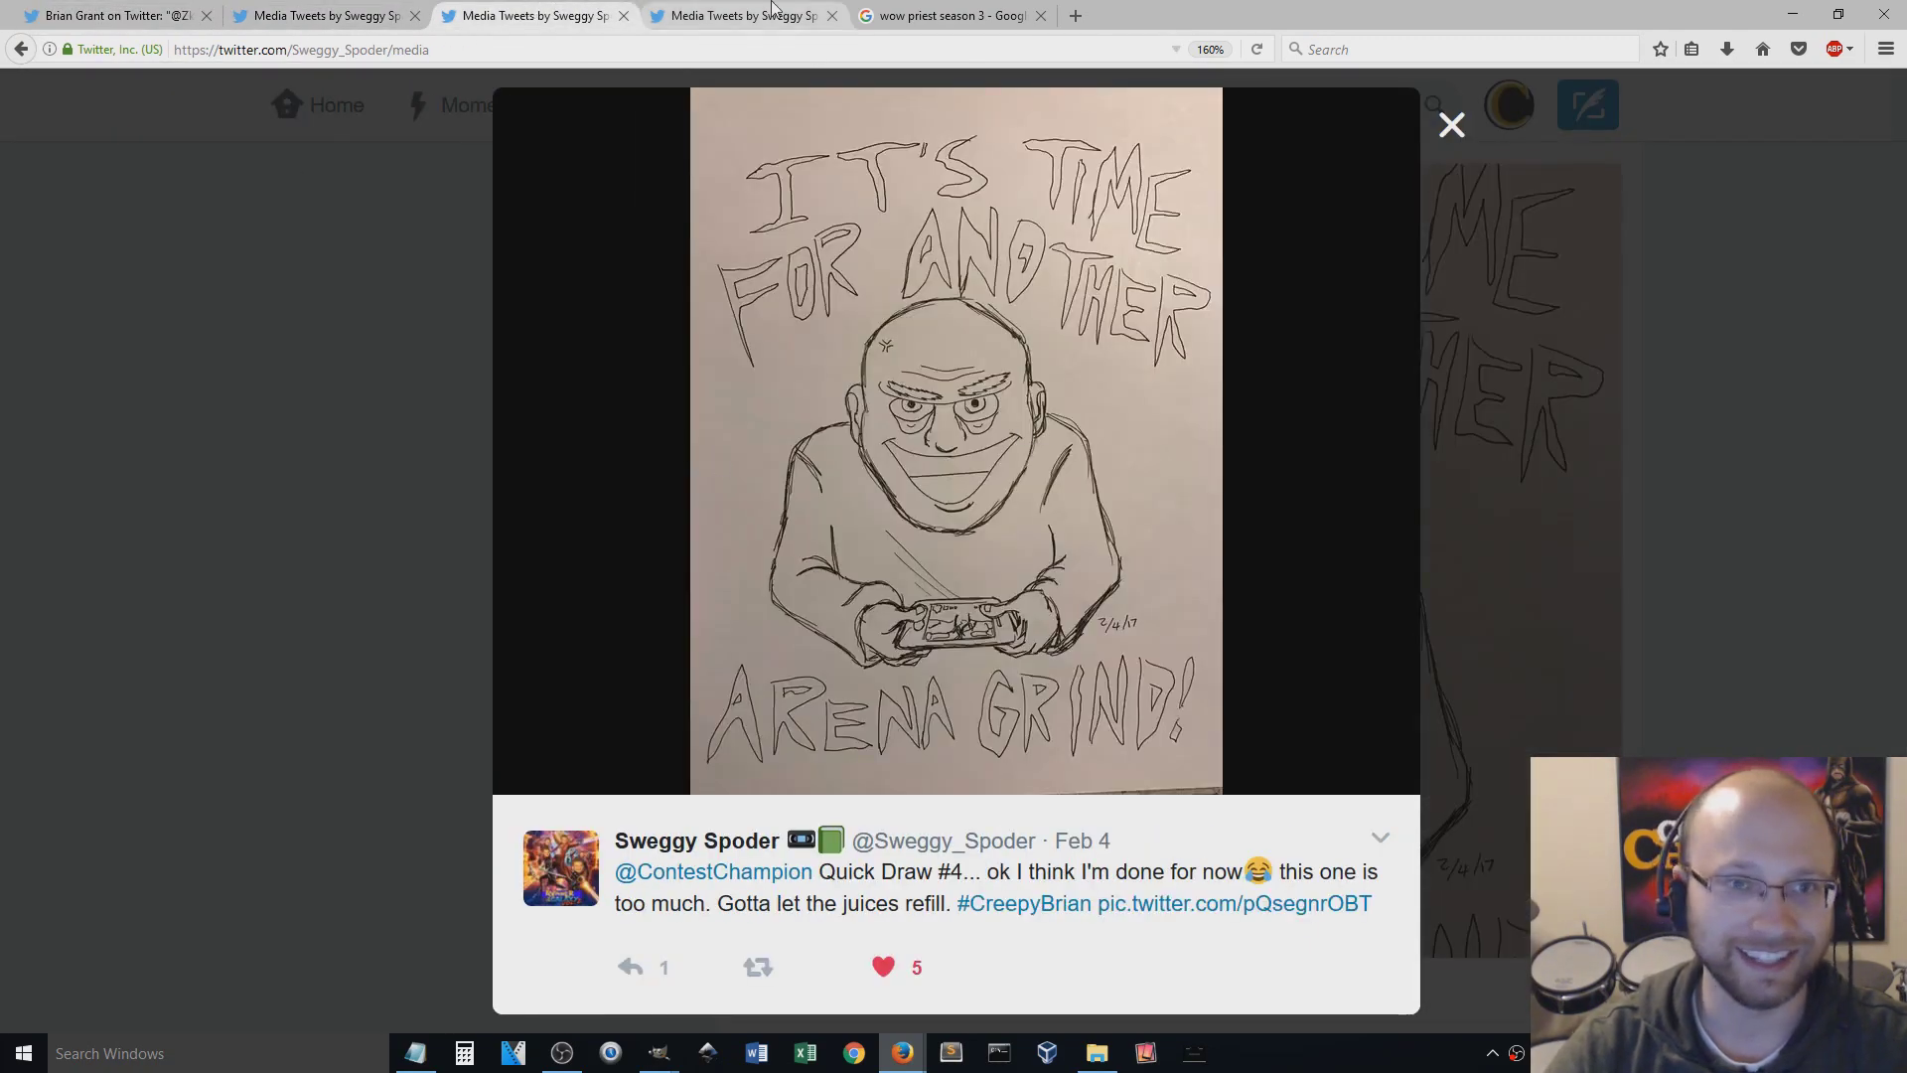
key(ctrl+Tab)
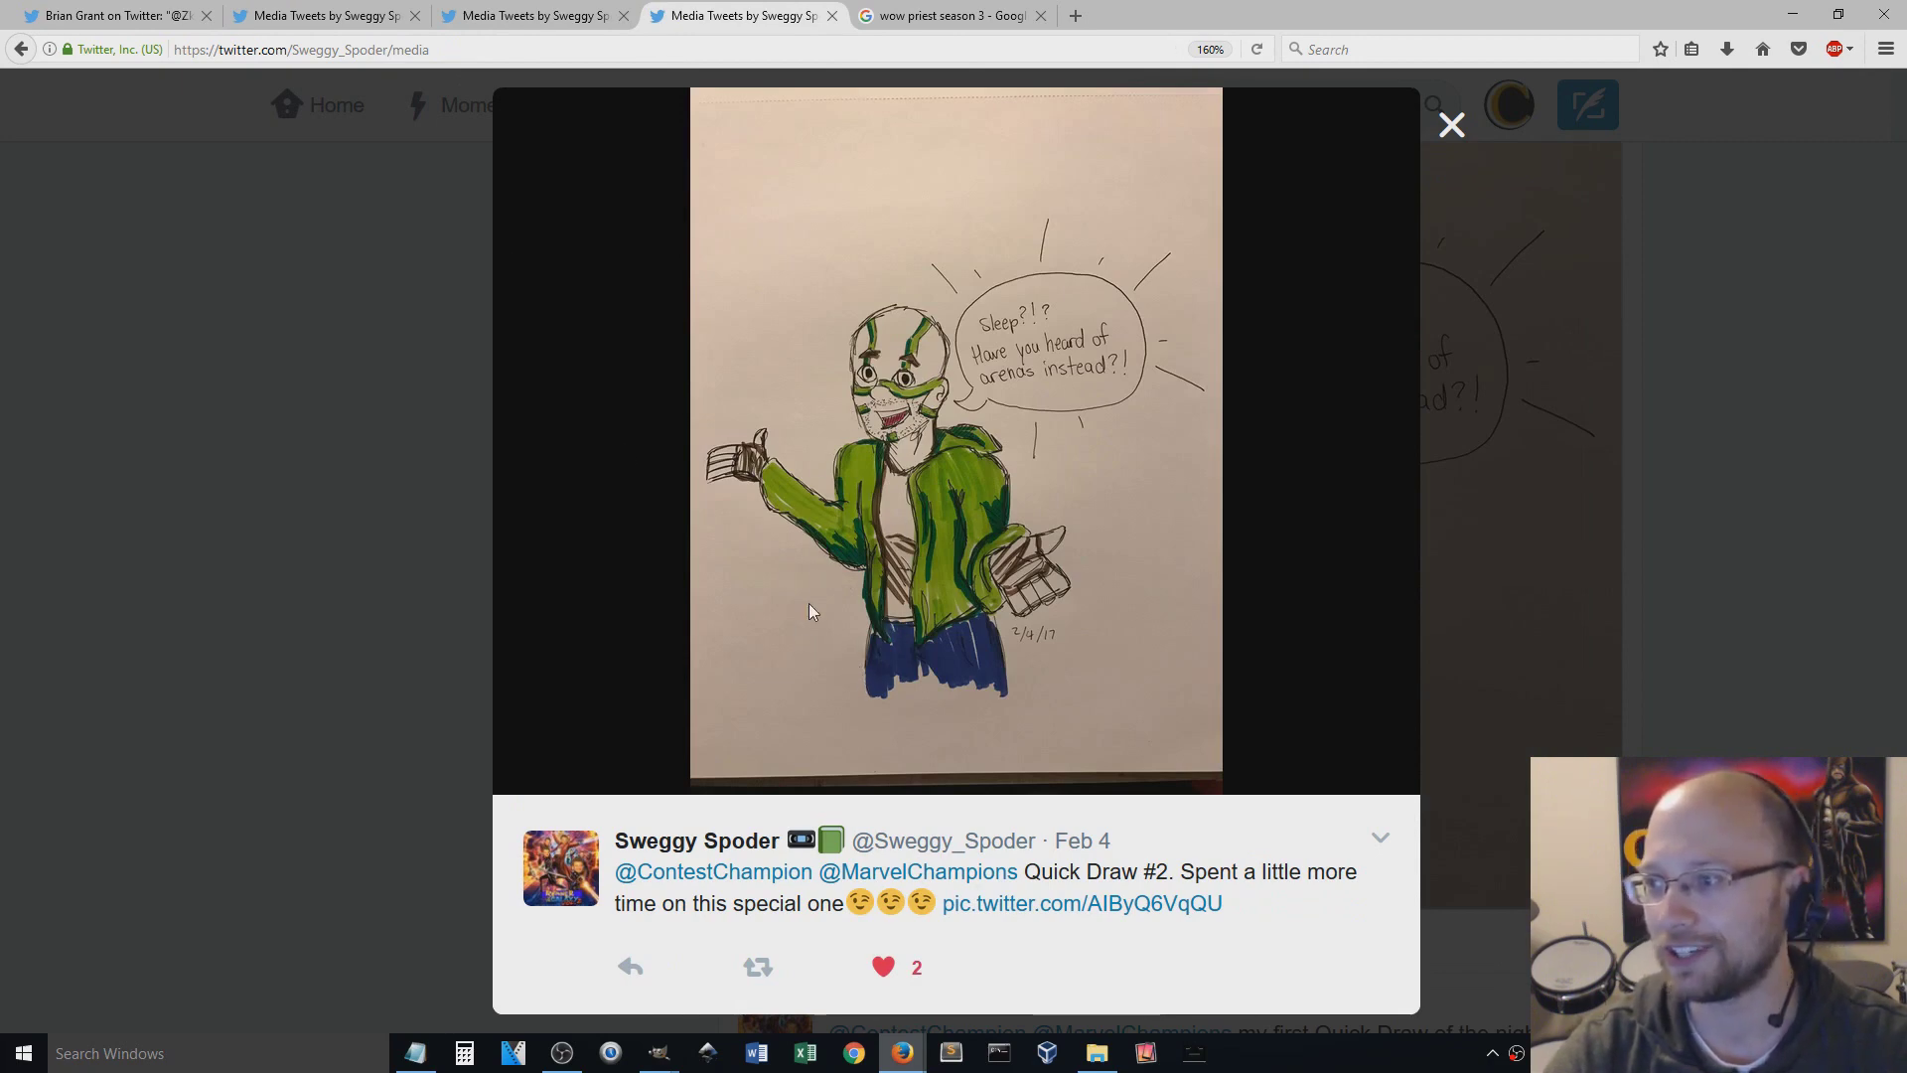
key(ctrl+1)
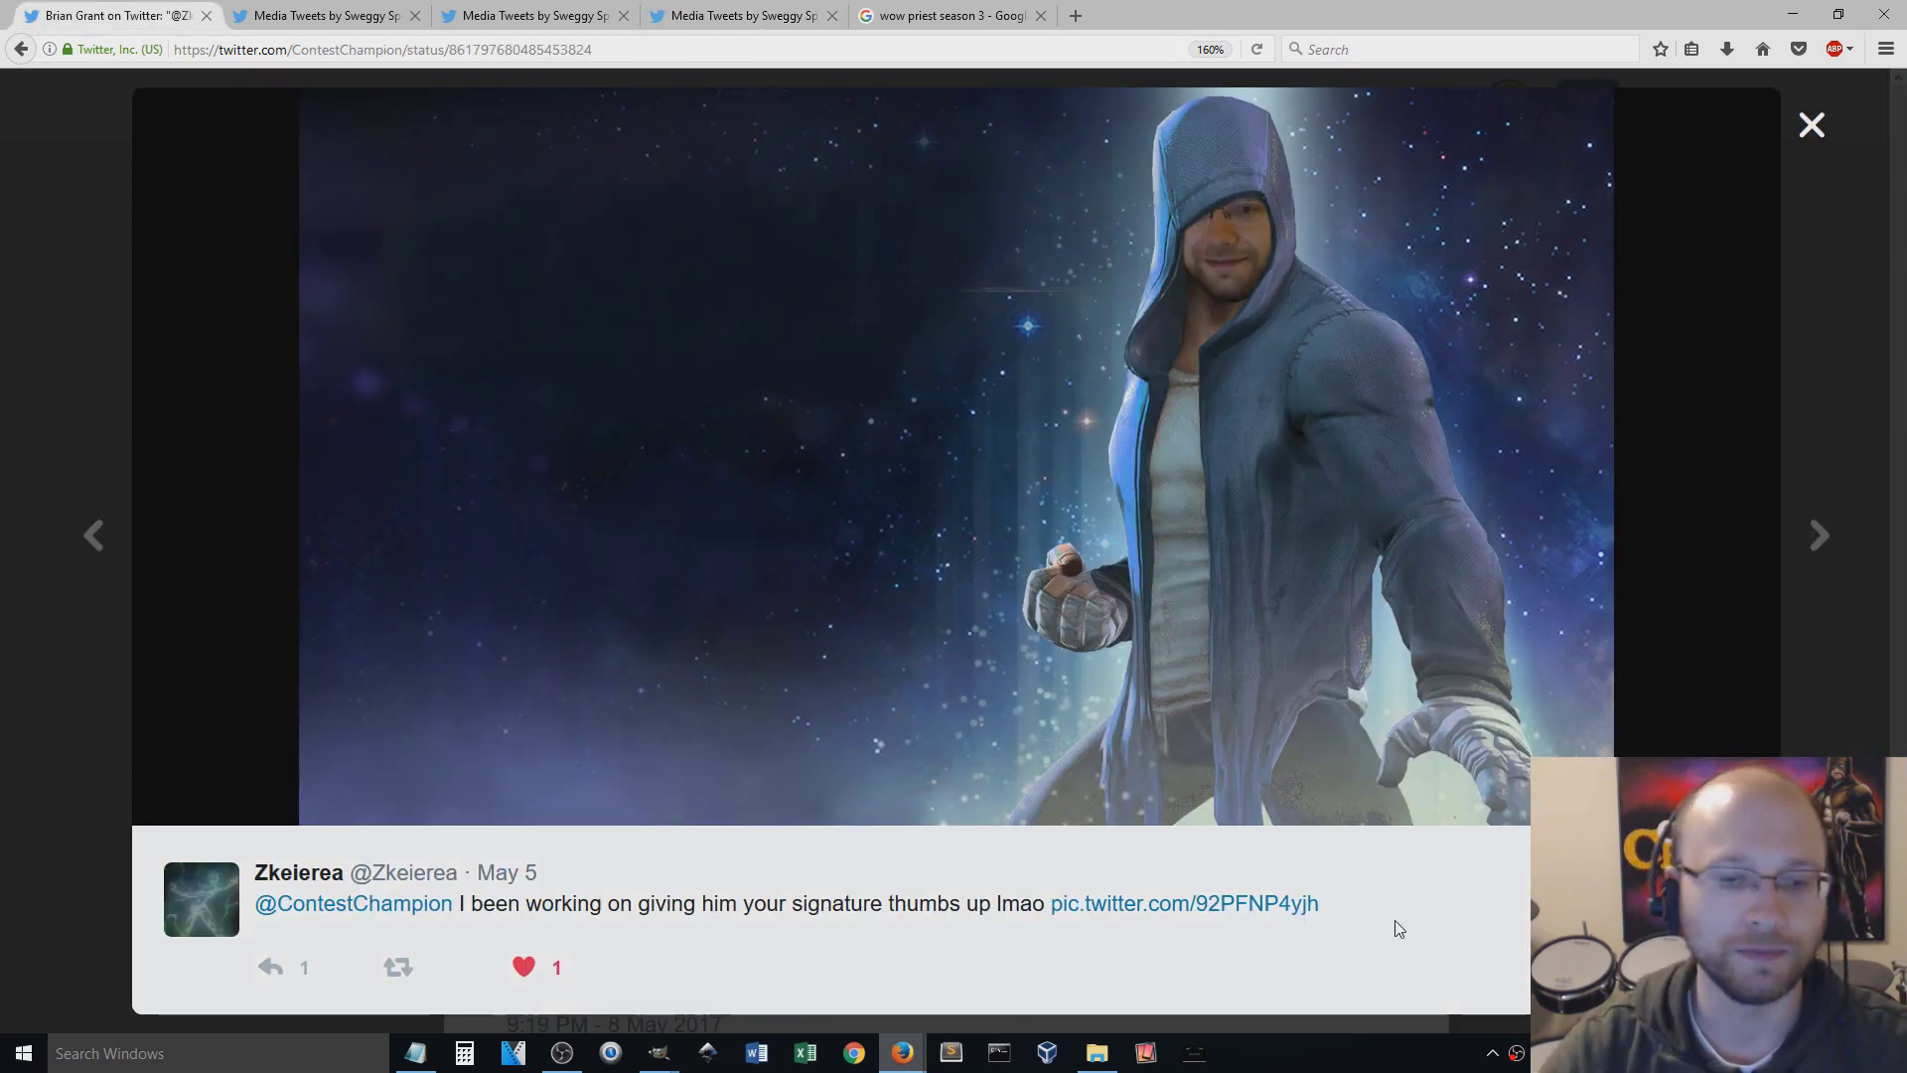
click(1793, 14)
mouse_move(657, 1053)
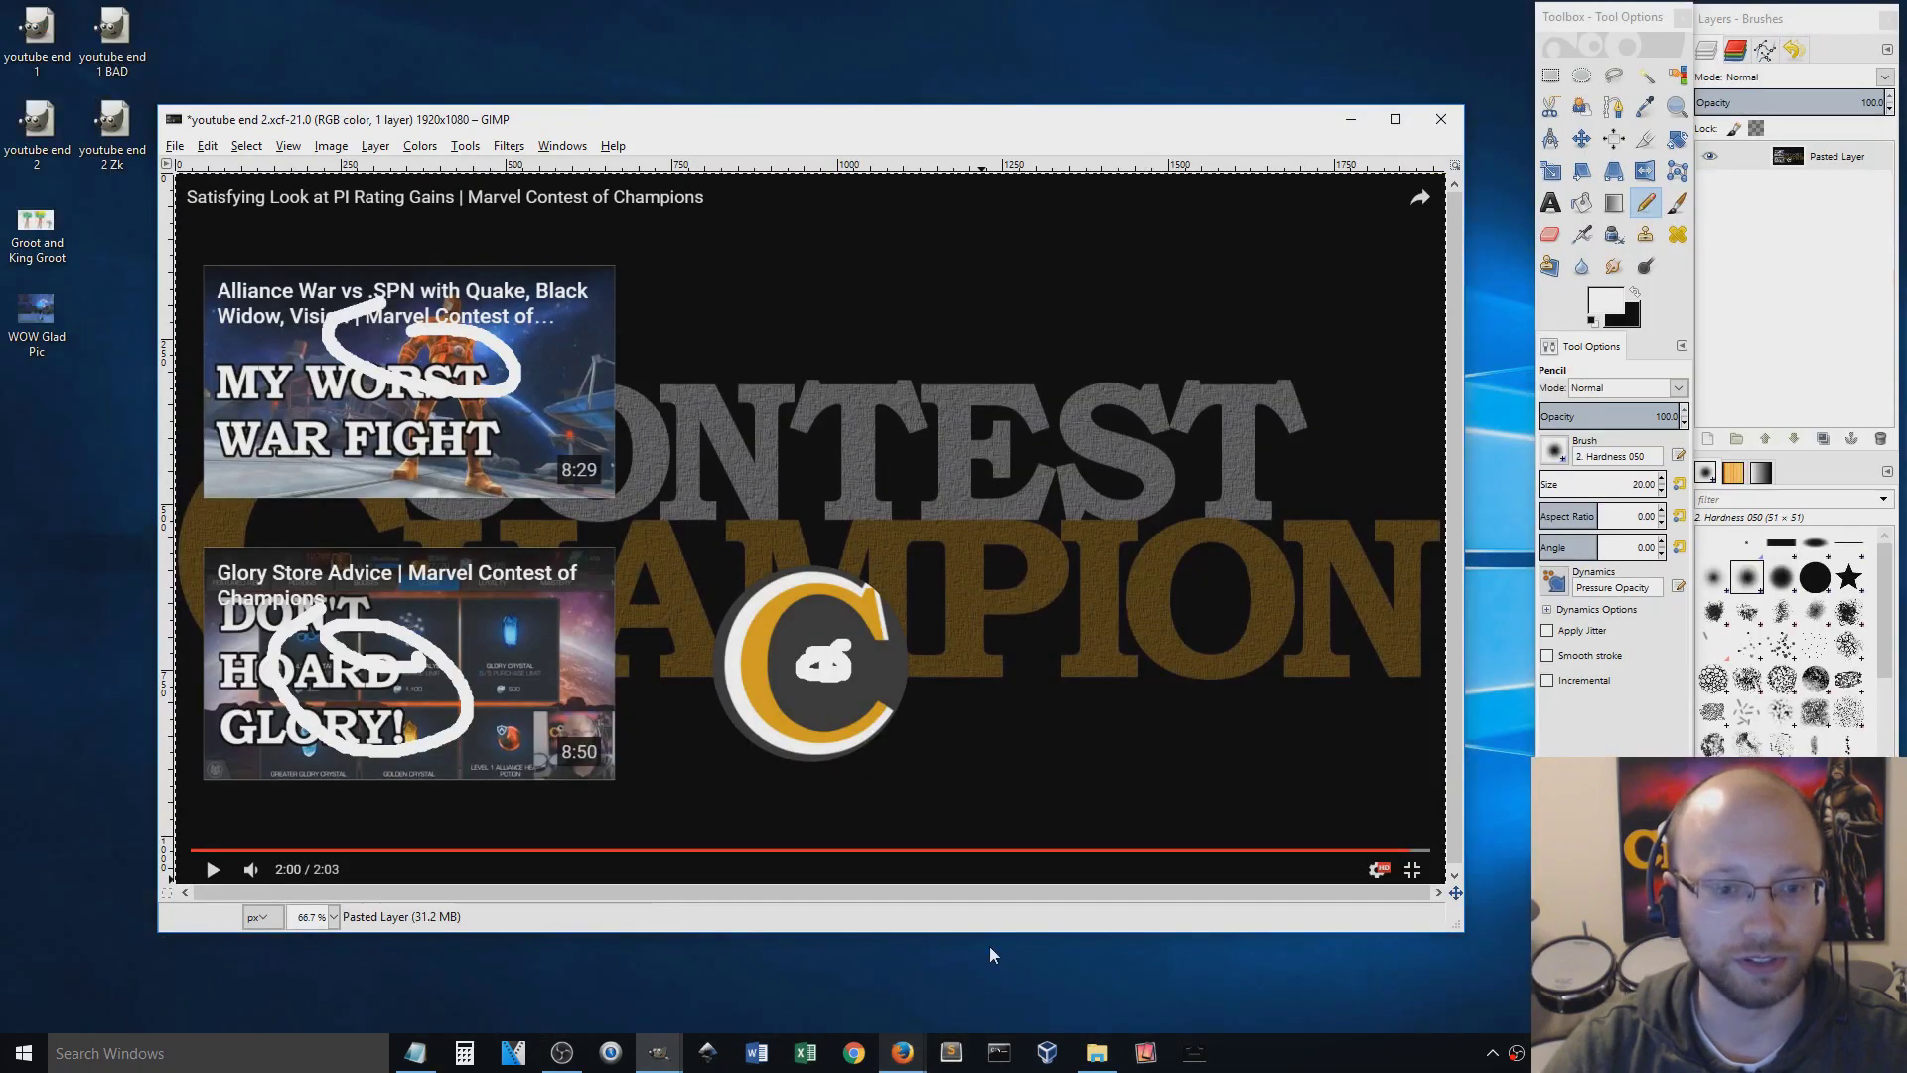
Step: Bring up the youtube end 2 Zk.xcf image with the hooded character picture
click(1140, 971)
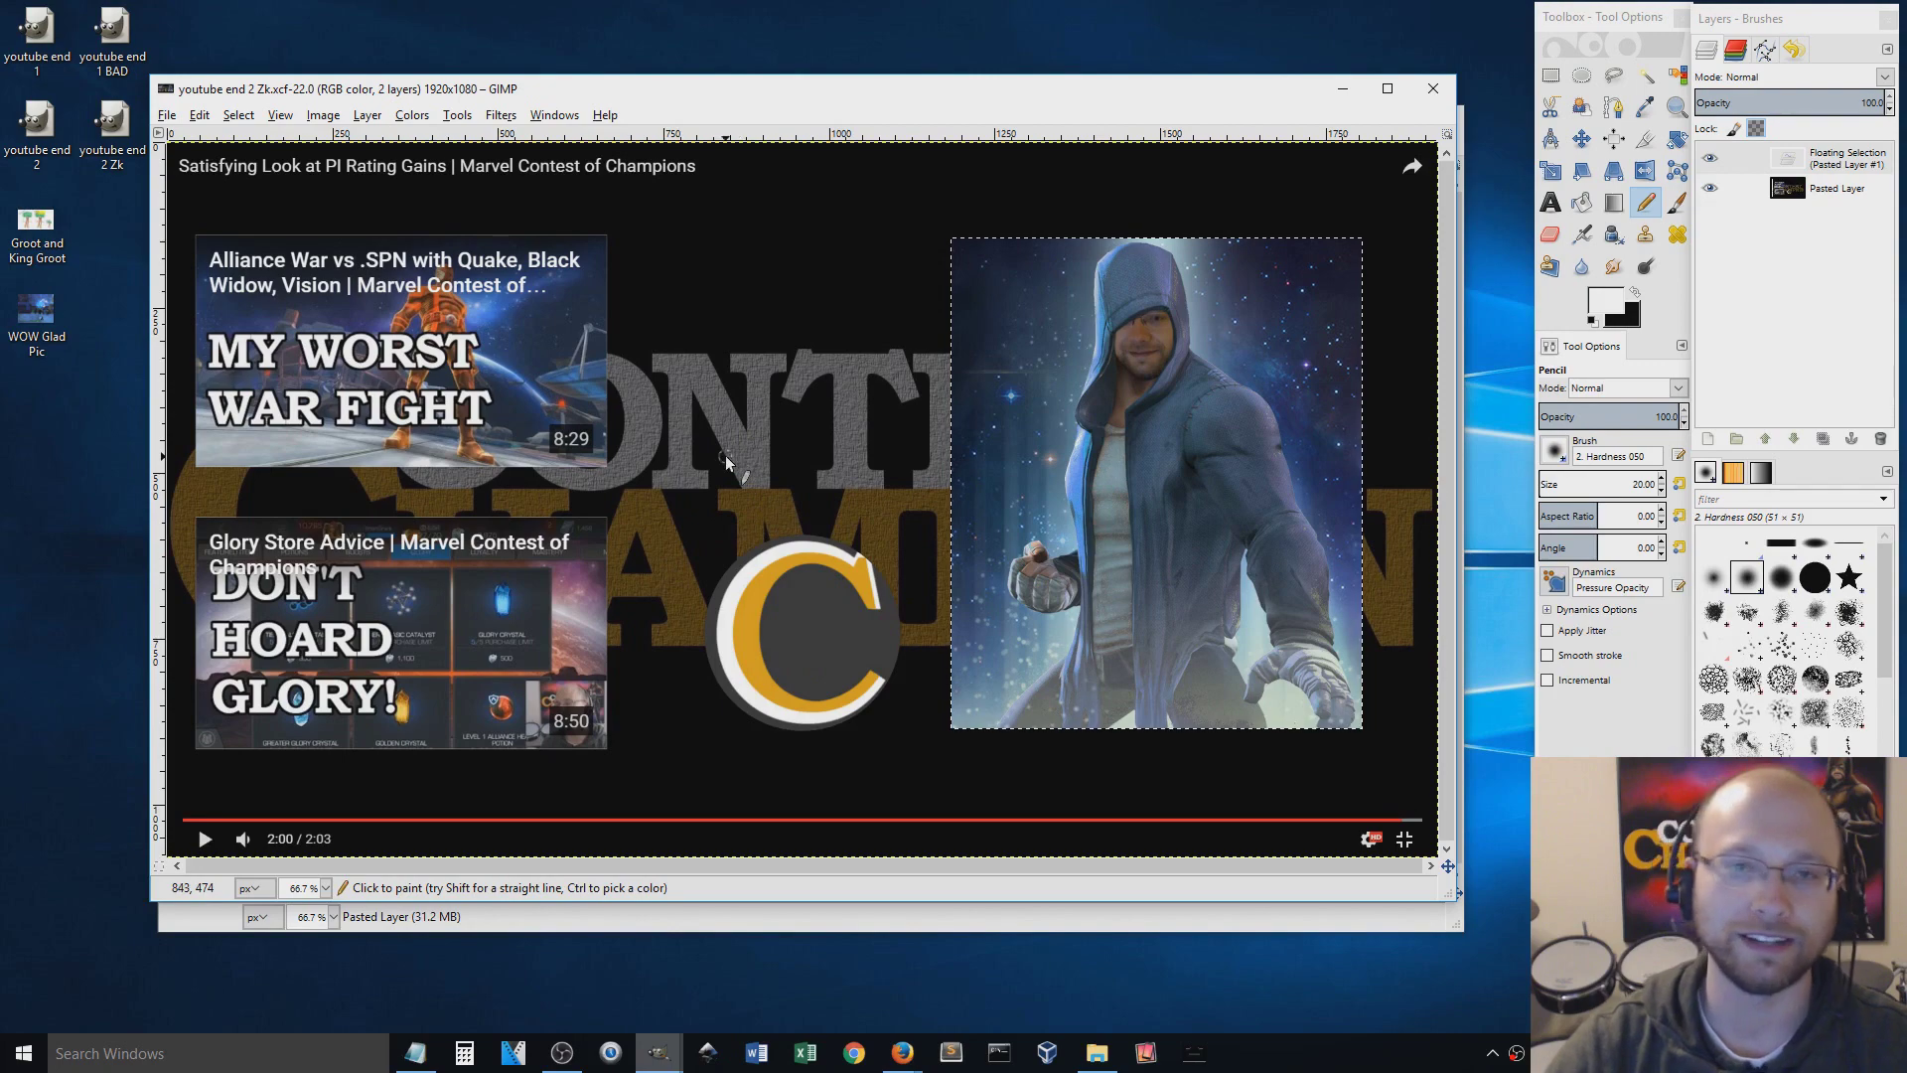
Step: Compare the Logo Cloth 50%, Logo HQ and Logo Cloth images, ending on Logo Cloth 50%
click(672, 1055)
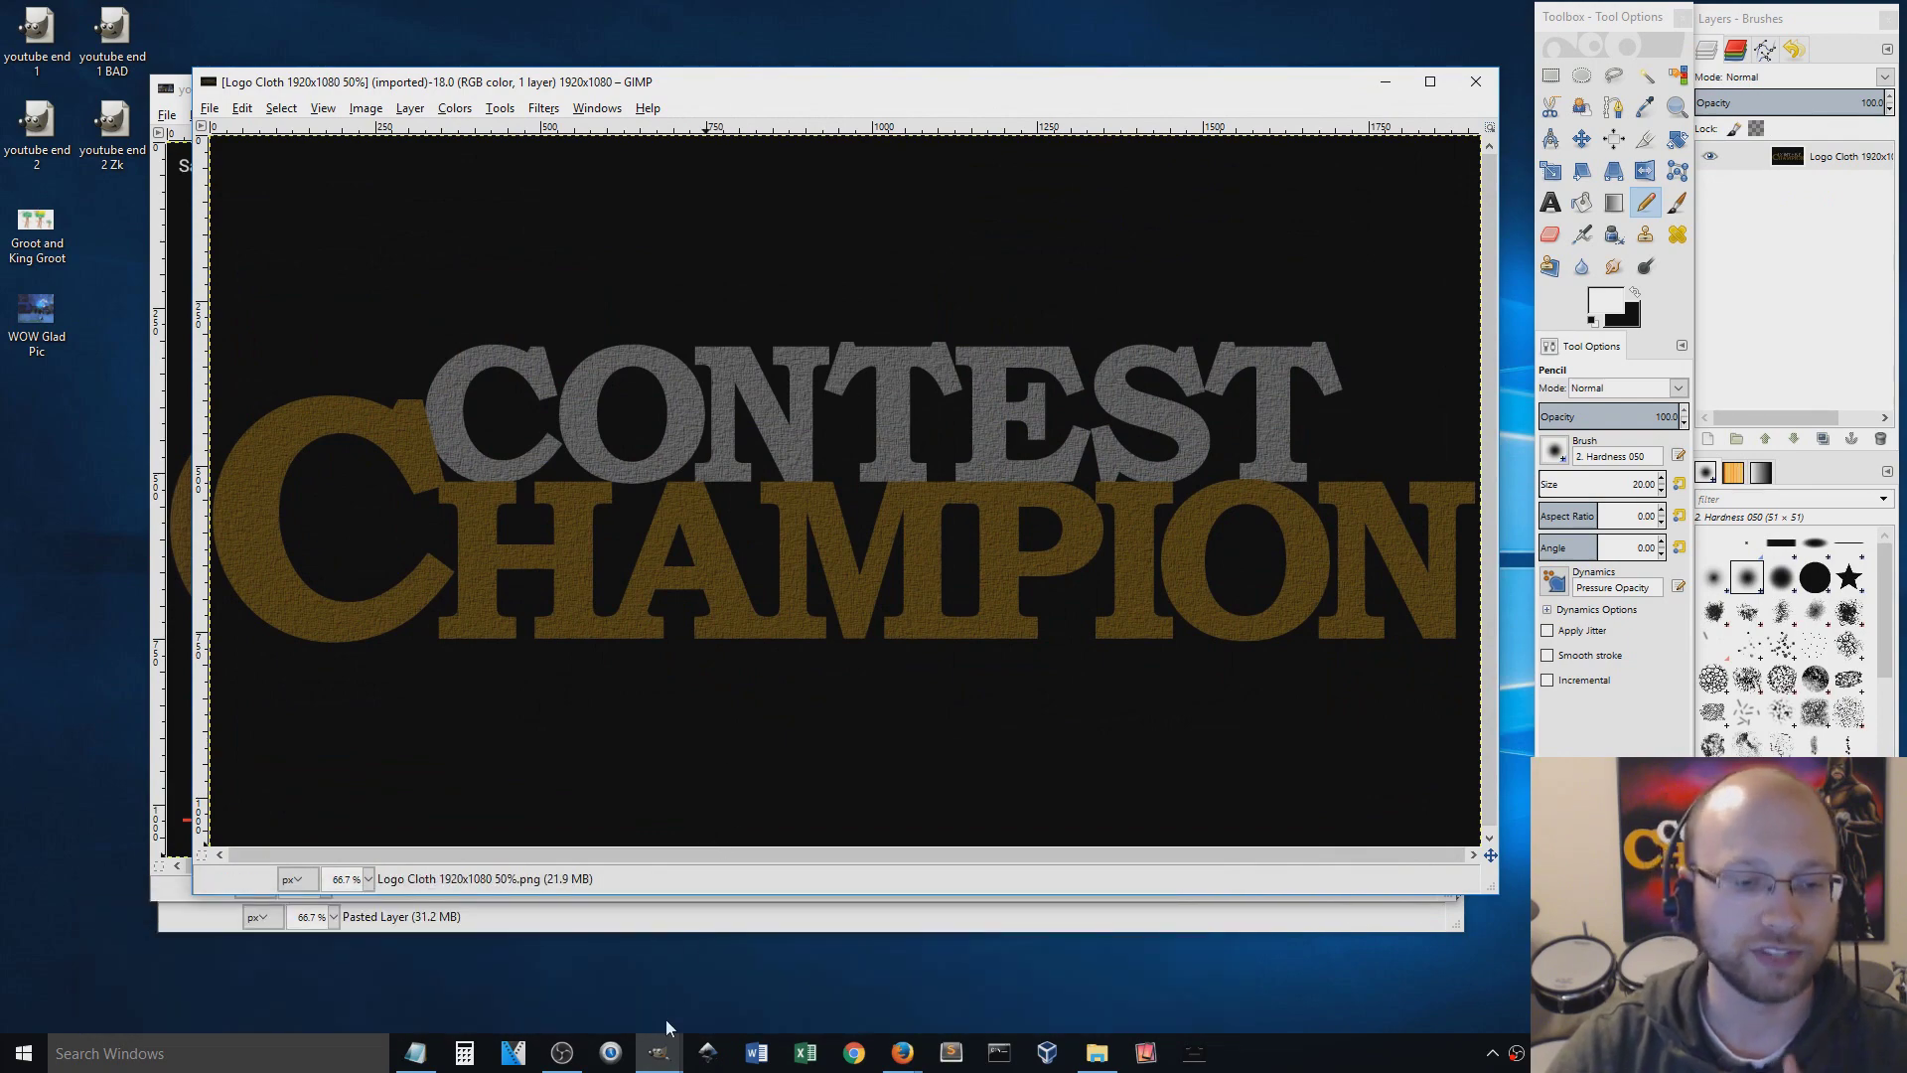
click(224, 987)
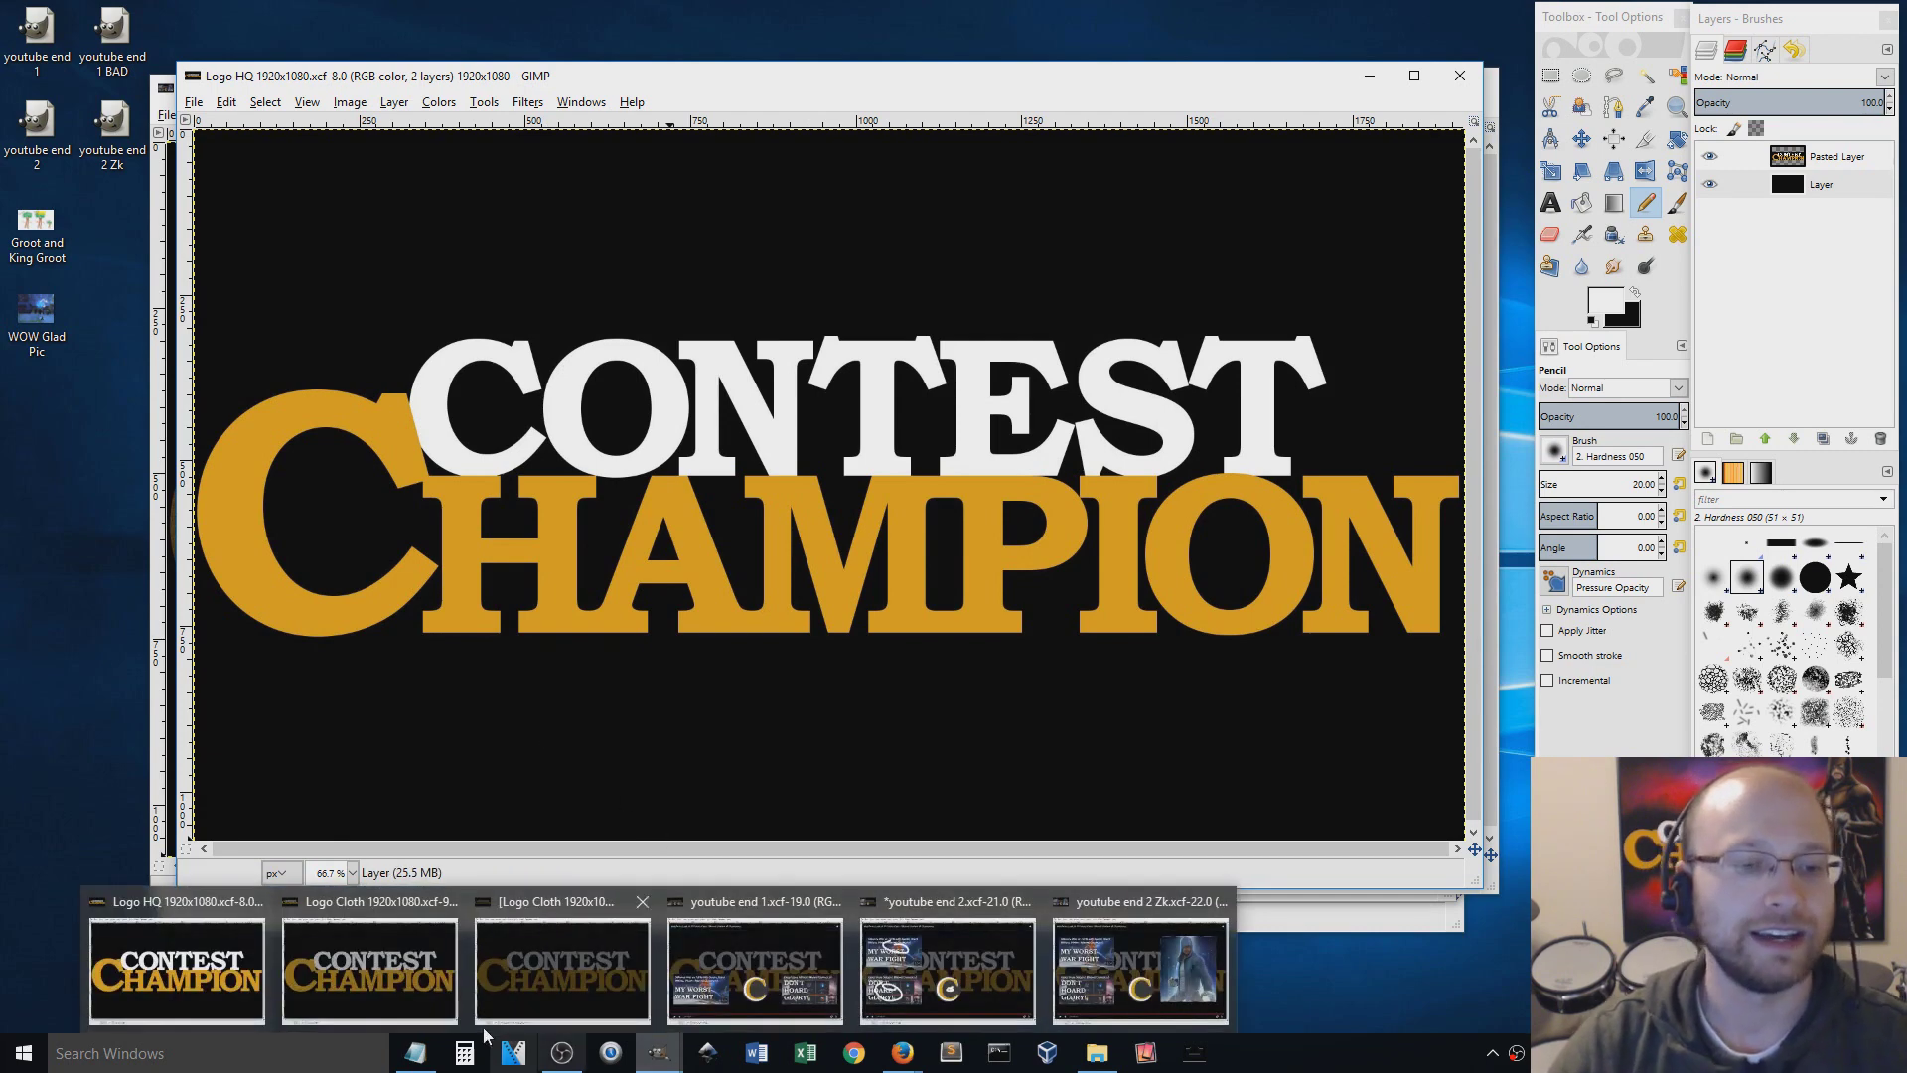
mouse_move(658, 1052)
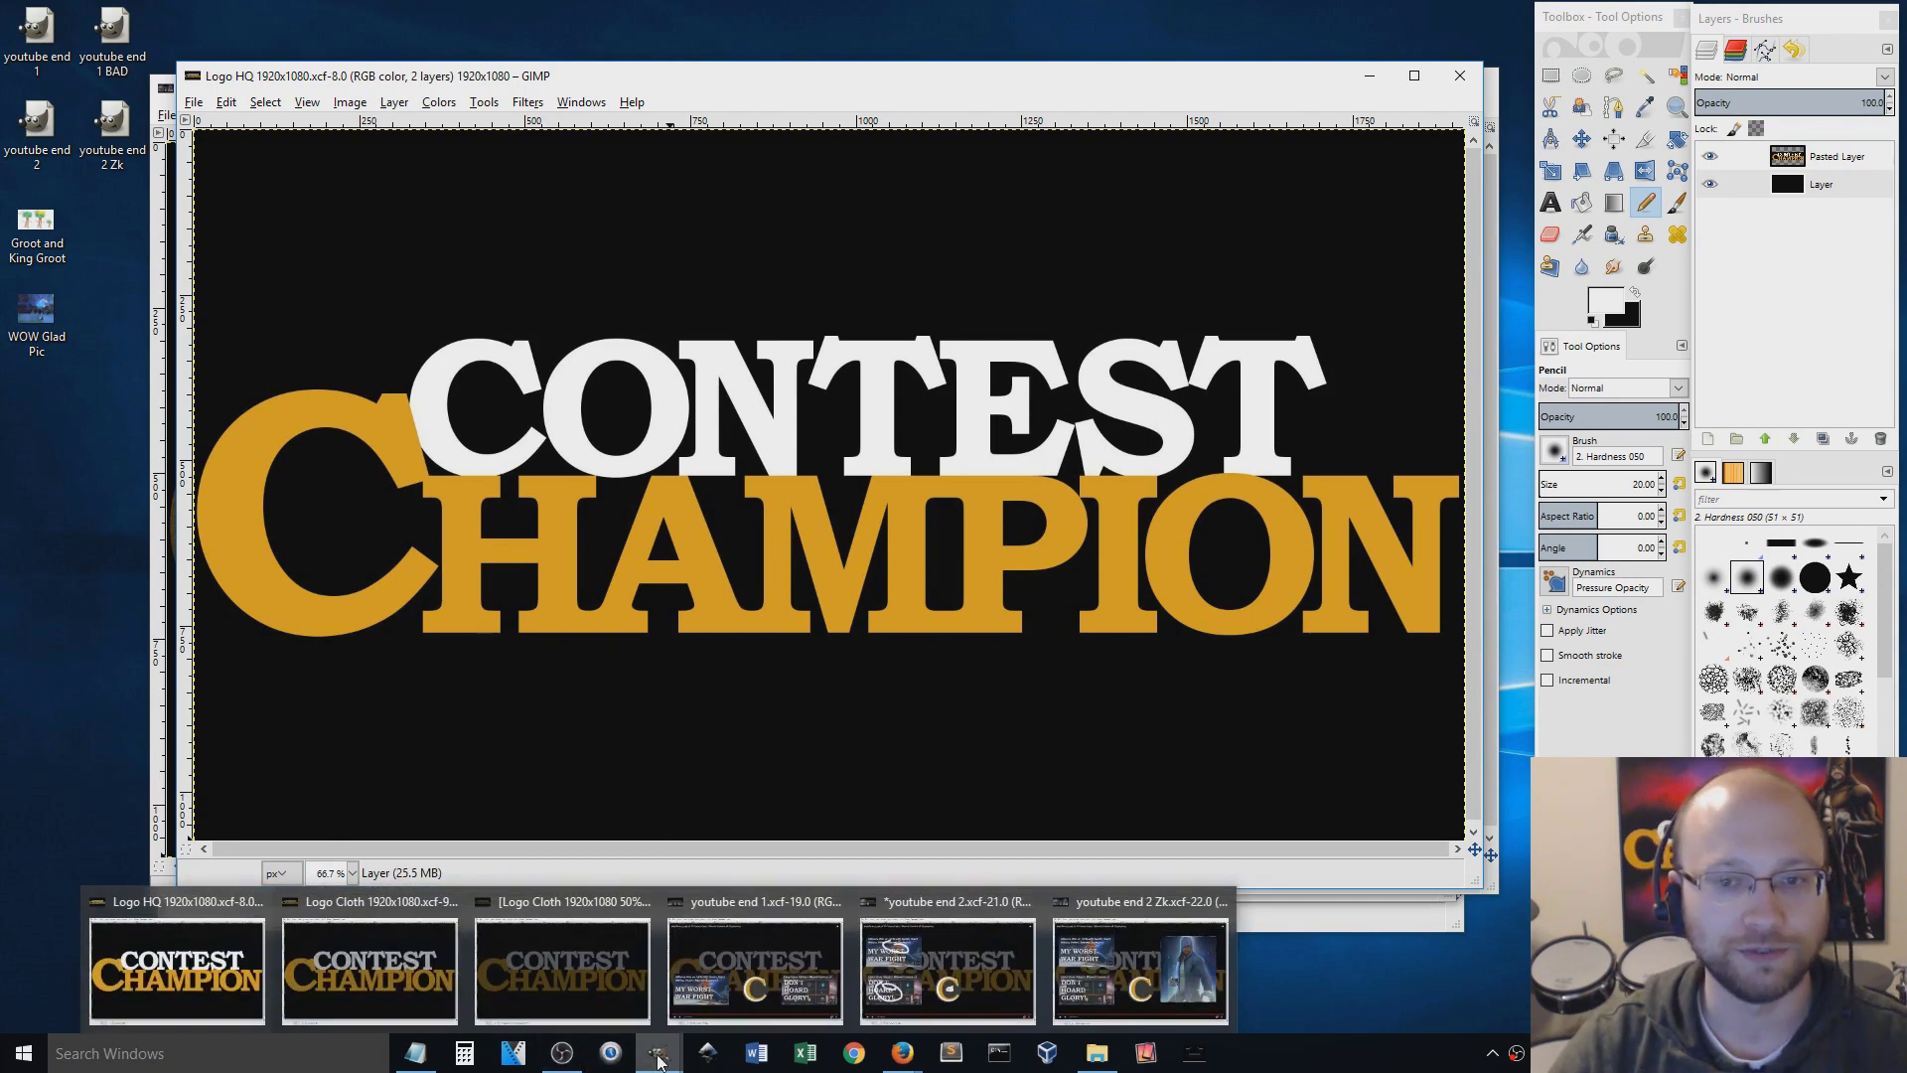
click(369, 968)
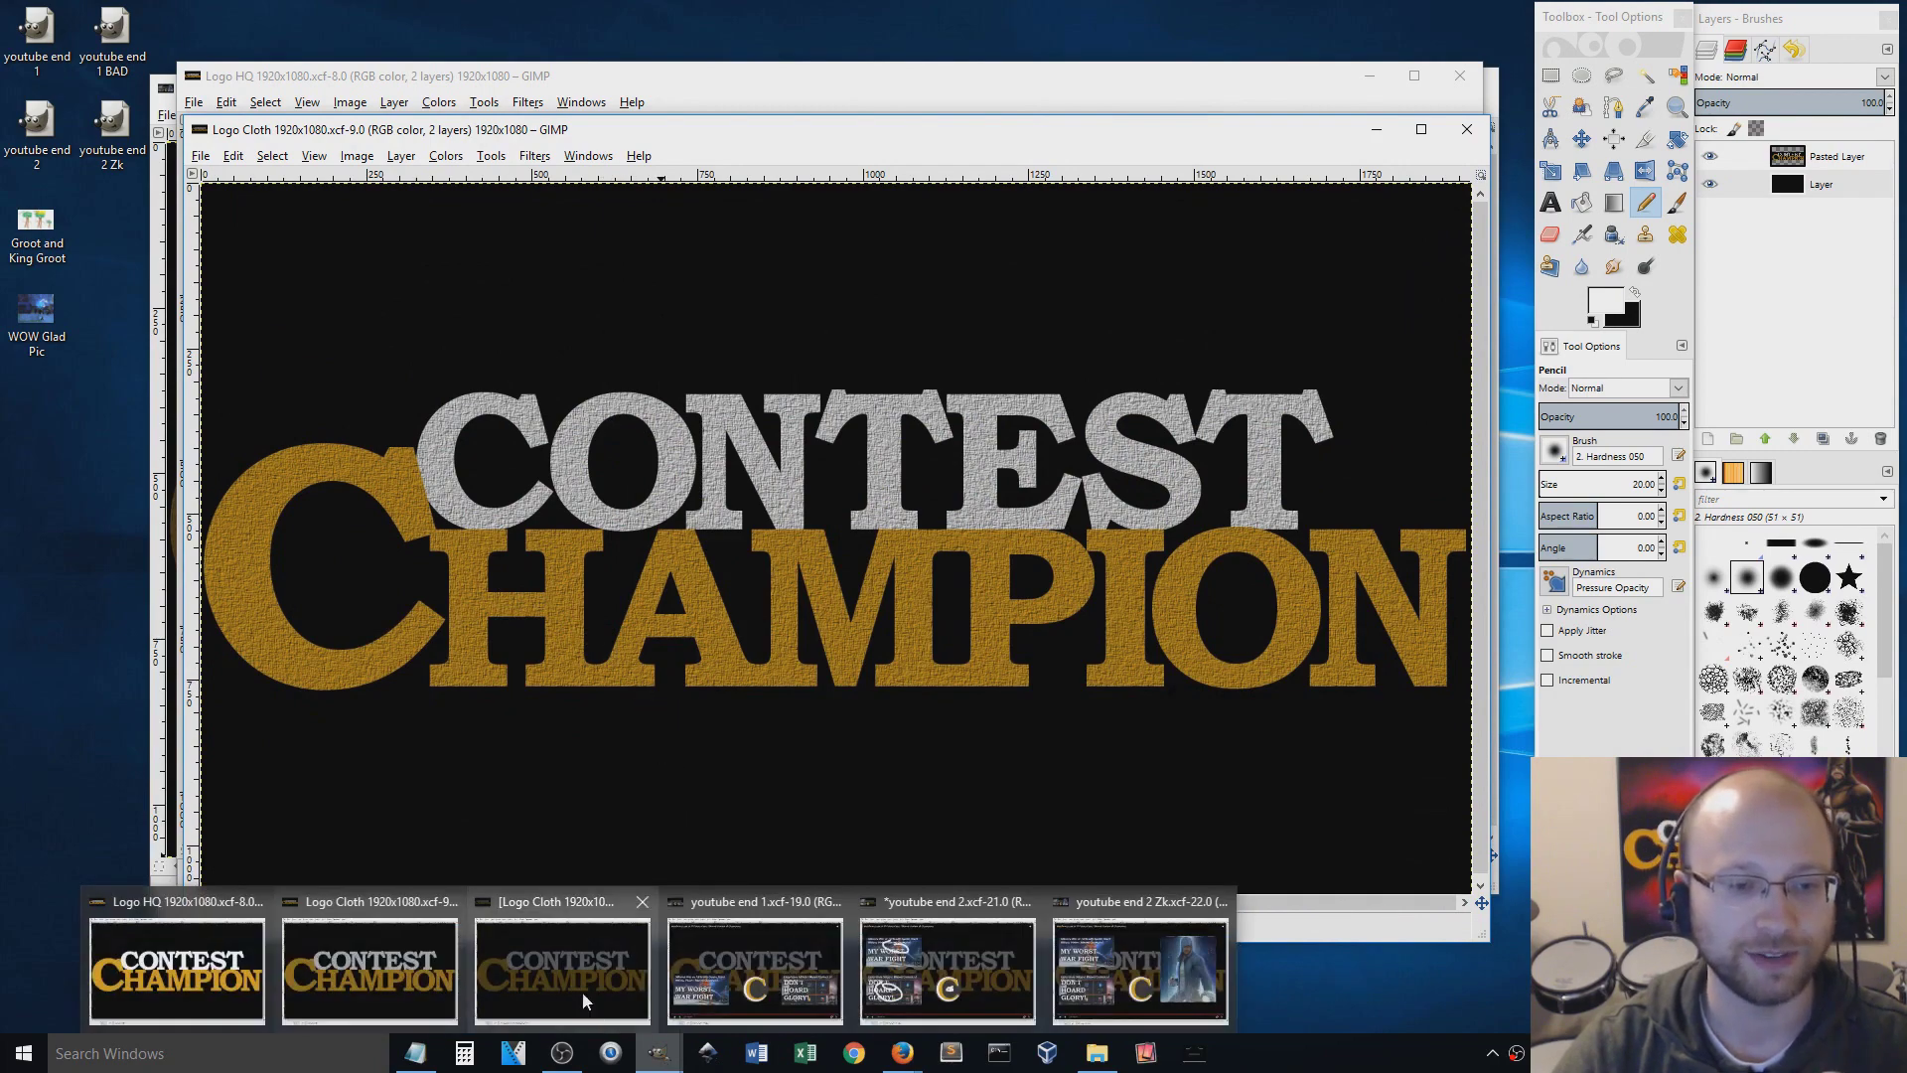
click(563, 978)
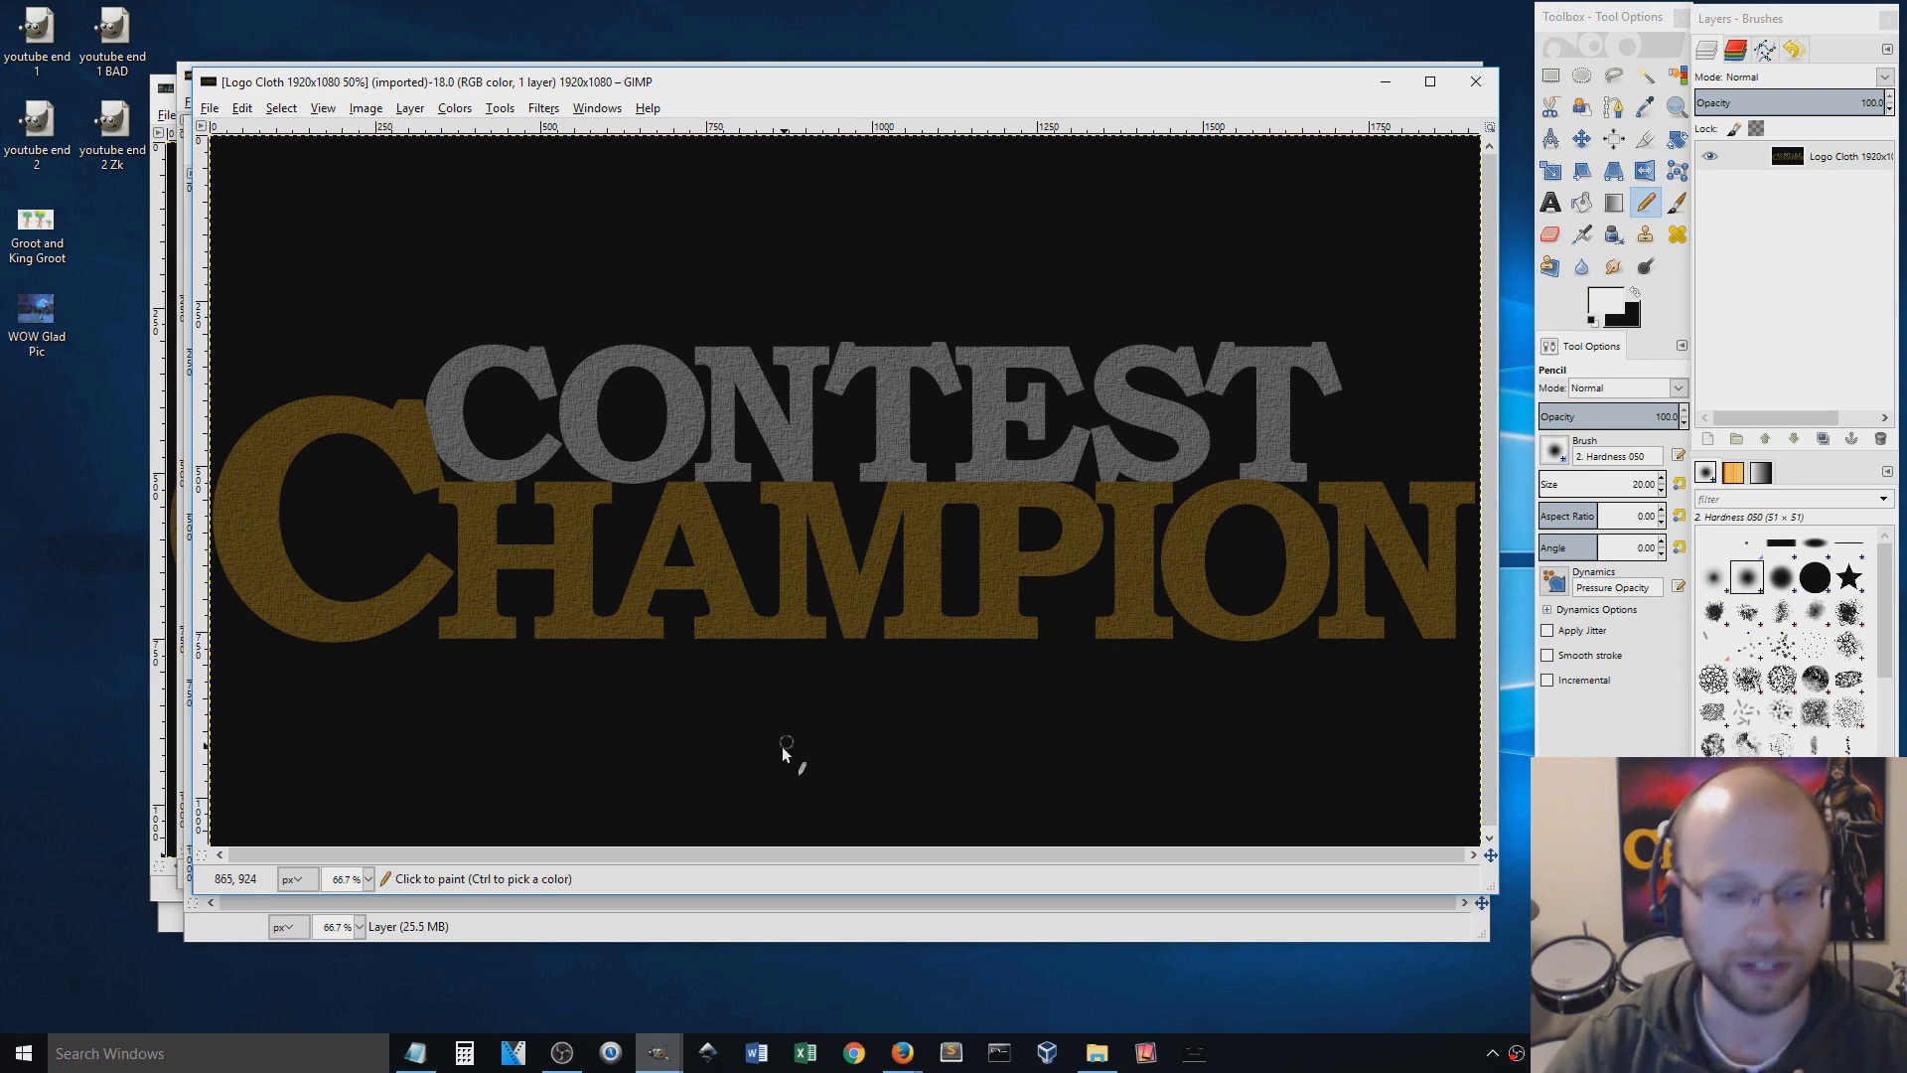
Step: Revisit youtube end 2 Zk, then open the WOW Glad Pic desktop picture in Photos
click(1141, 969)
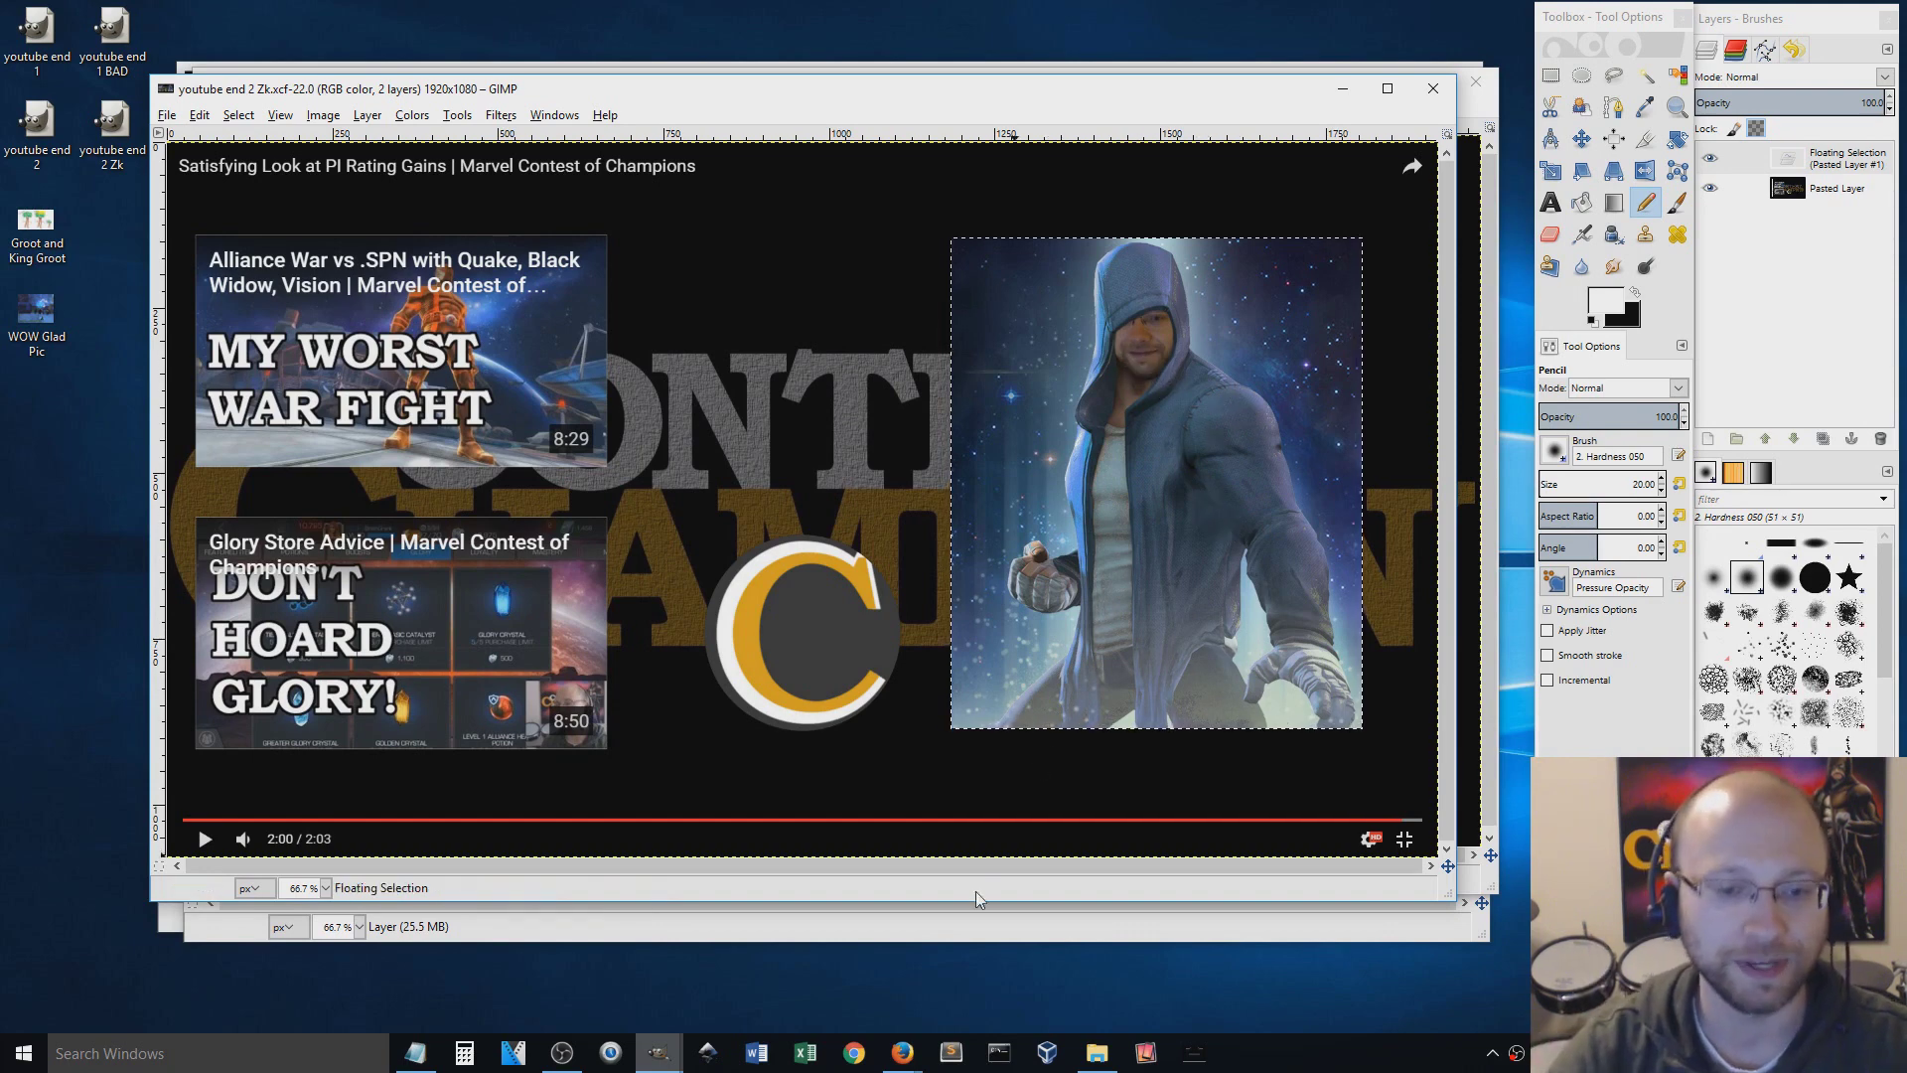
mouse_move(902, 1053)
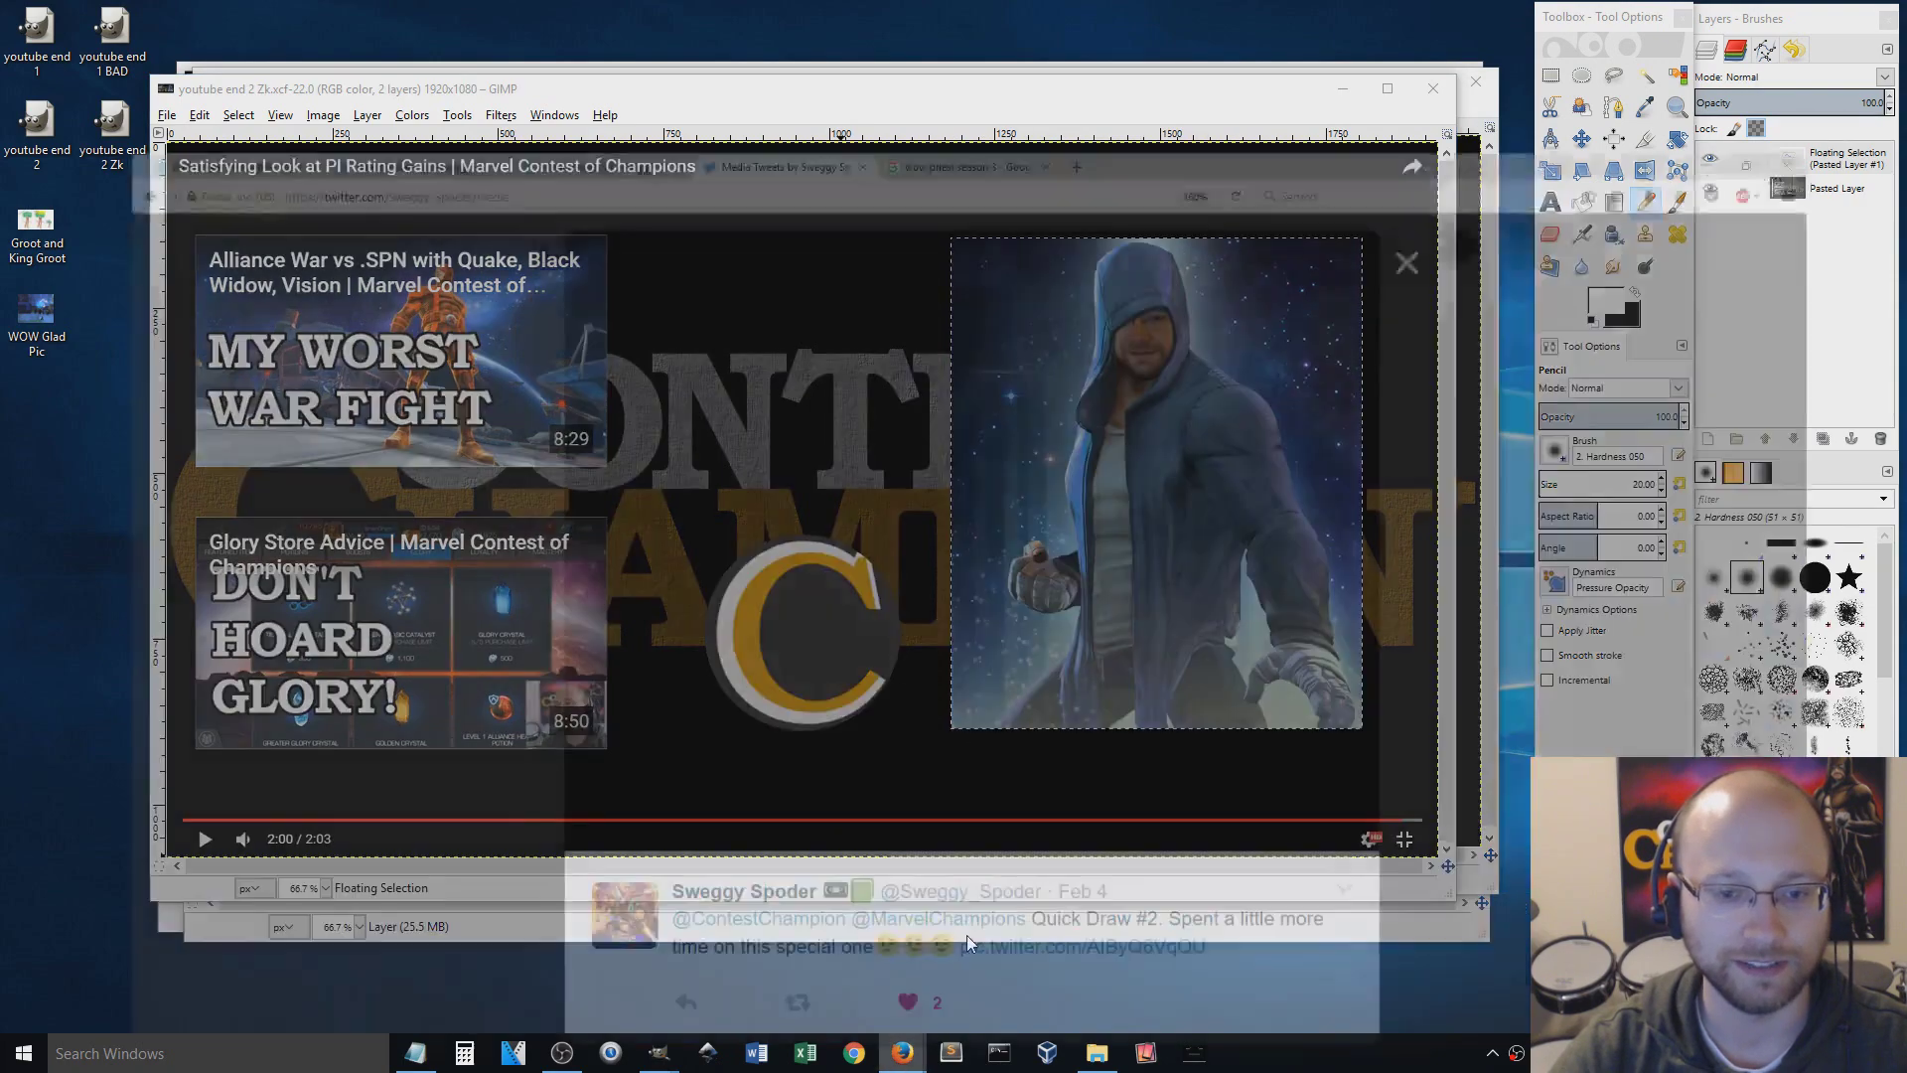
click(1157, 979)
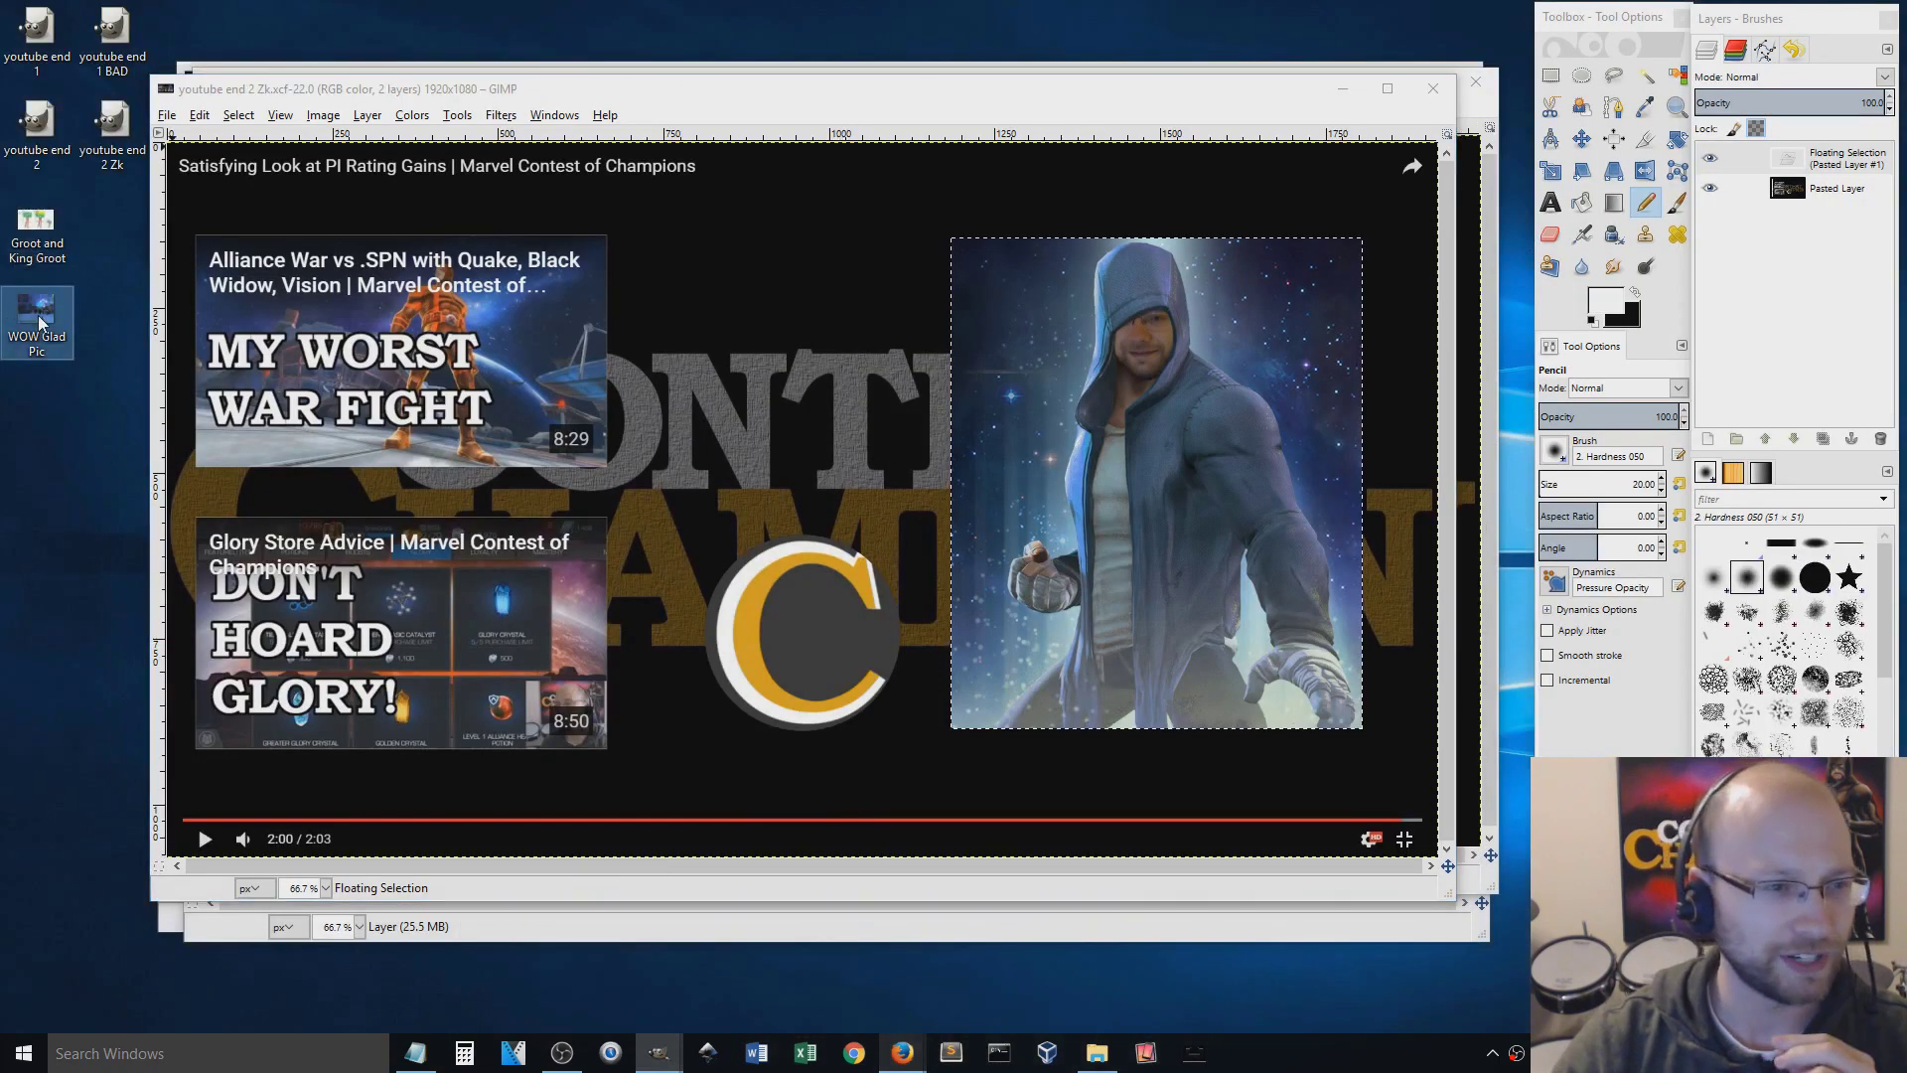
double_click(40, 322)
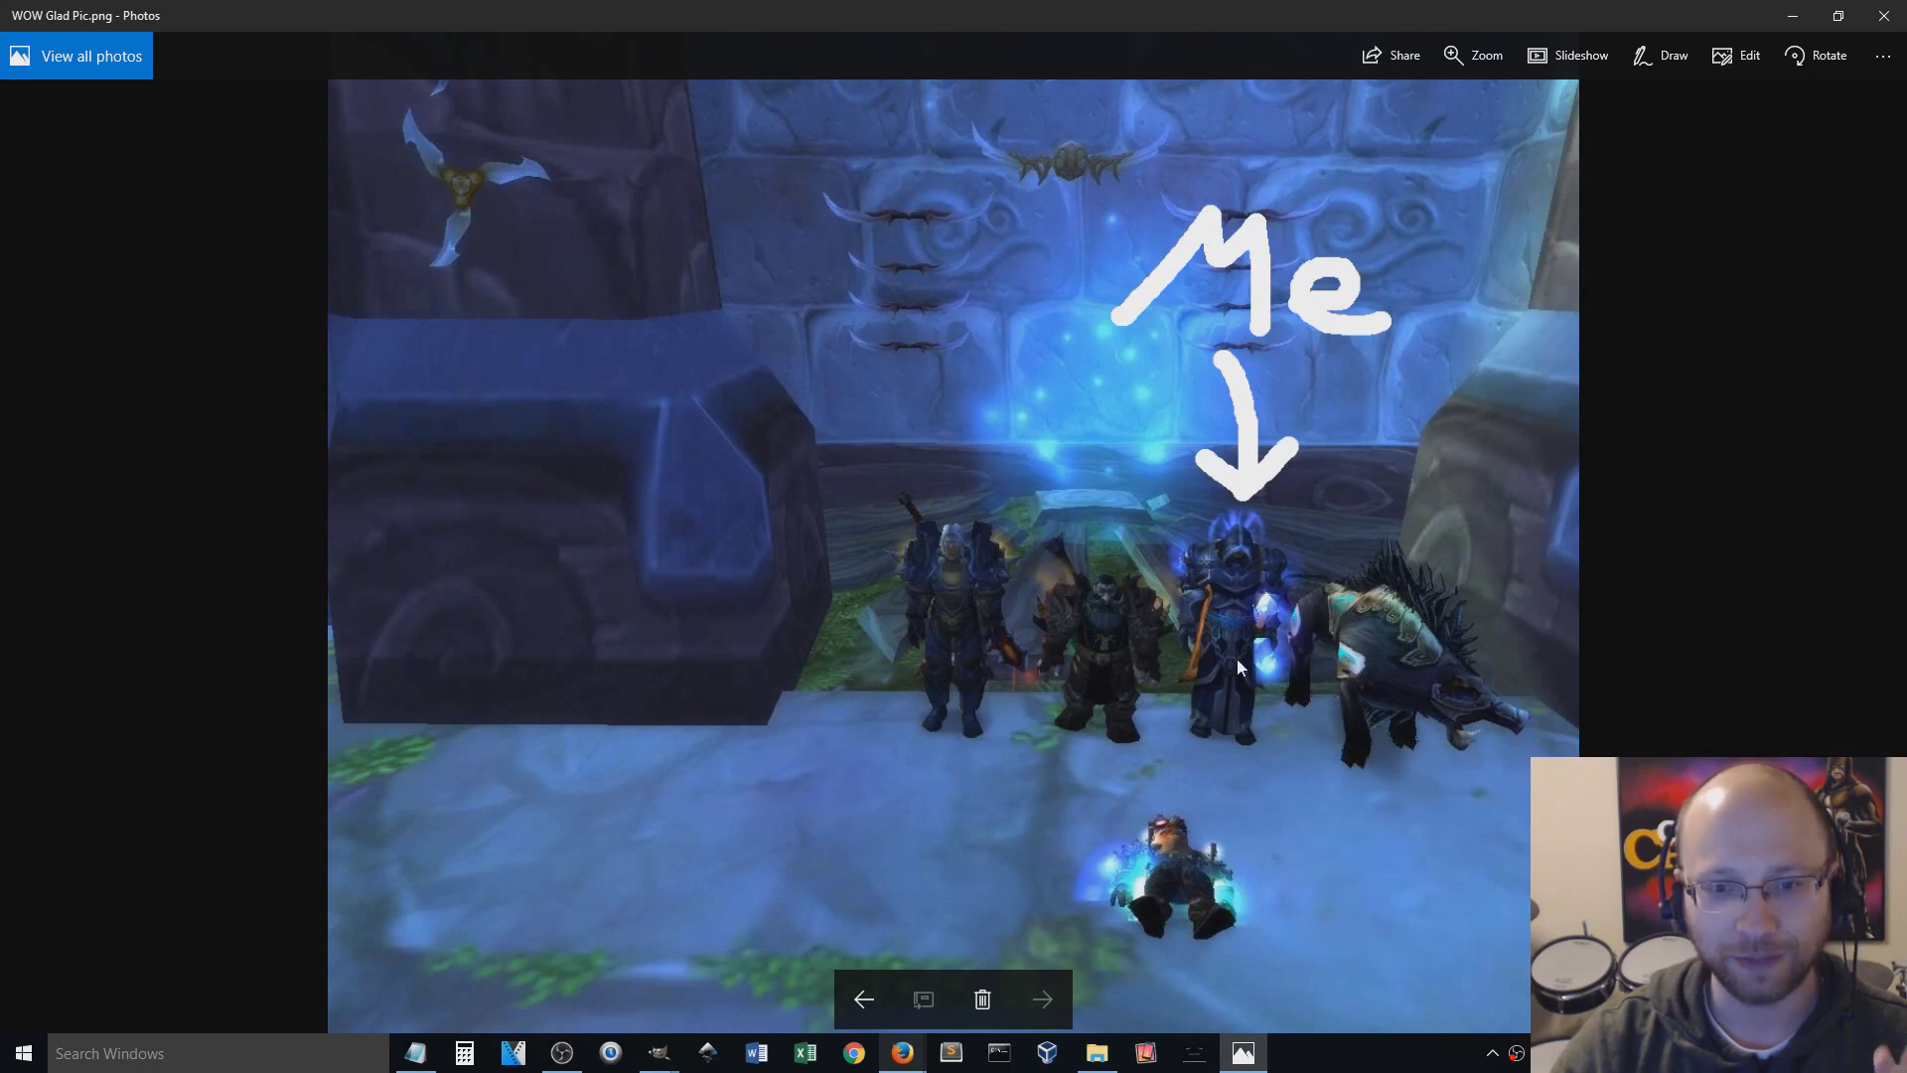
Step: Zoom and pan onto the armored 'Me' character in WOW Glad Pic, then close Photos
scroll(1175, 628, up, 3)
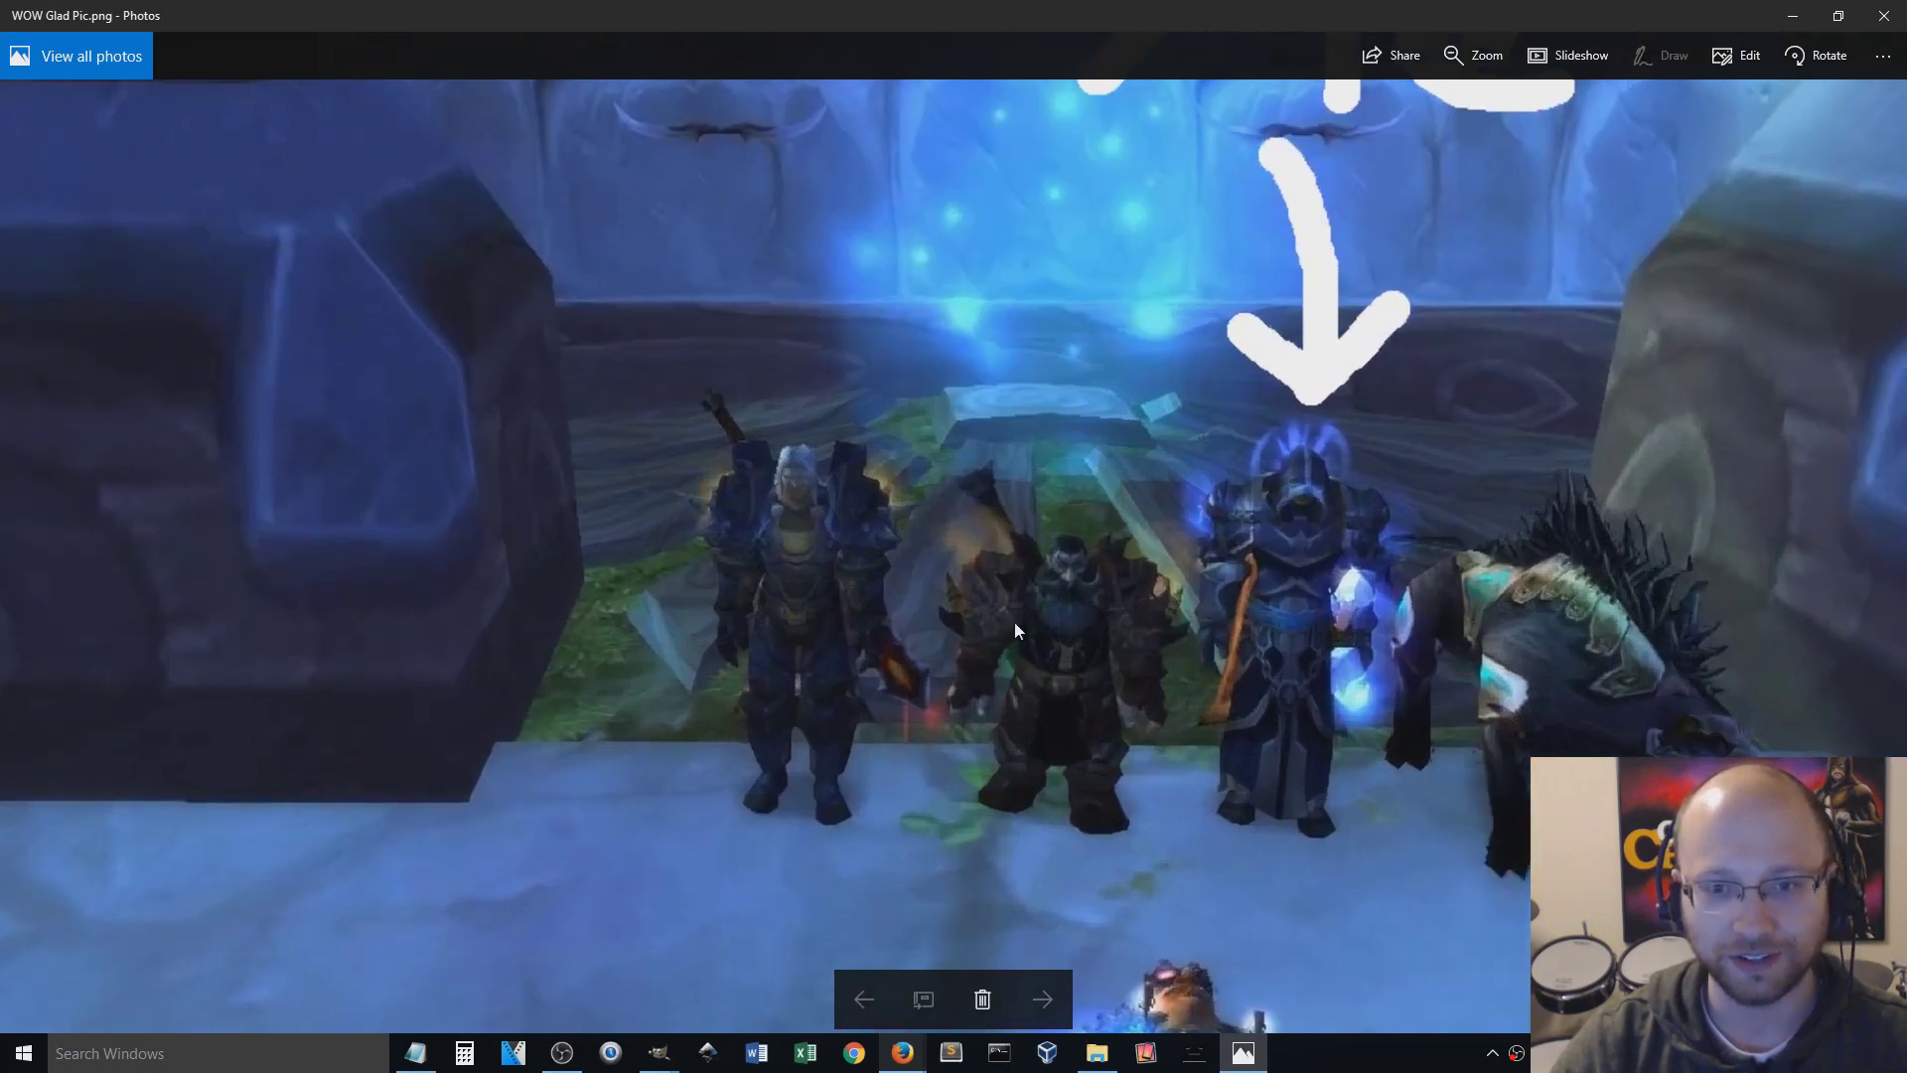
scroll(1347, 598, up, 3)
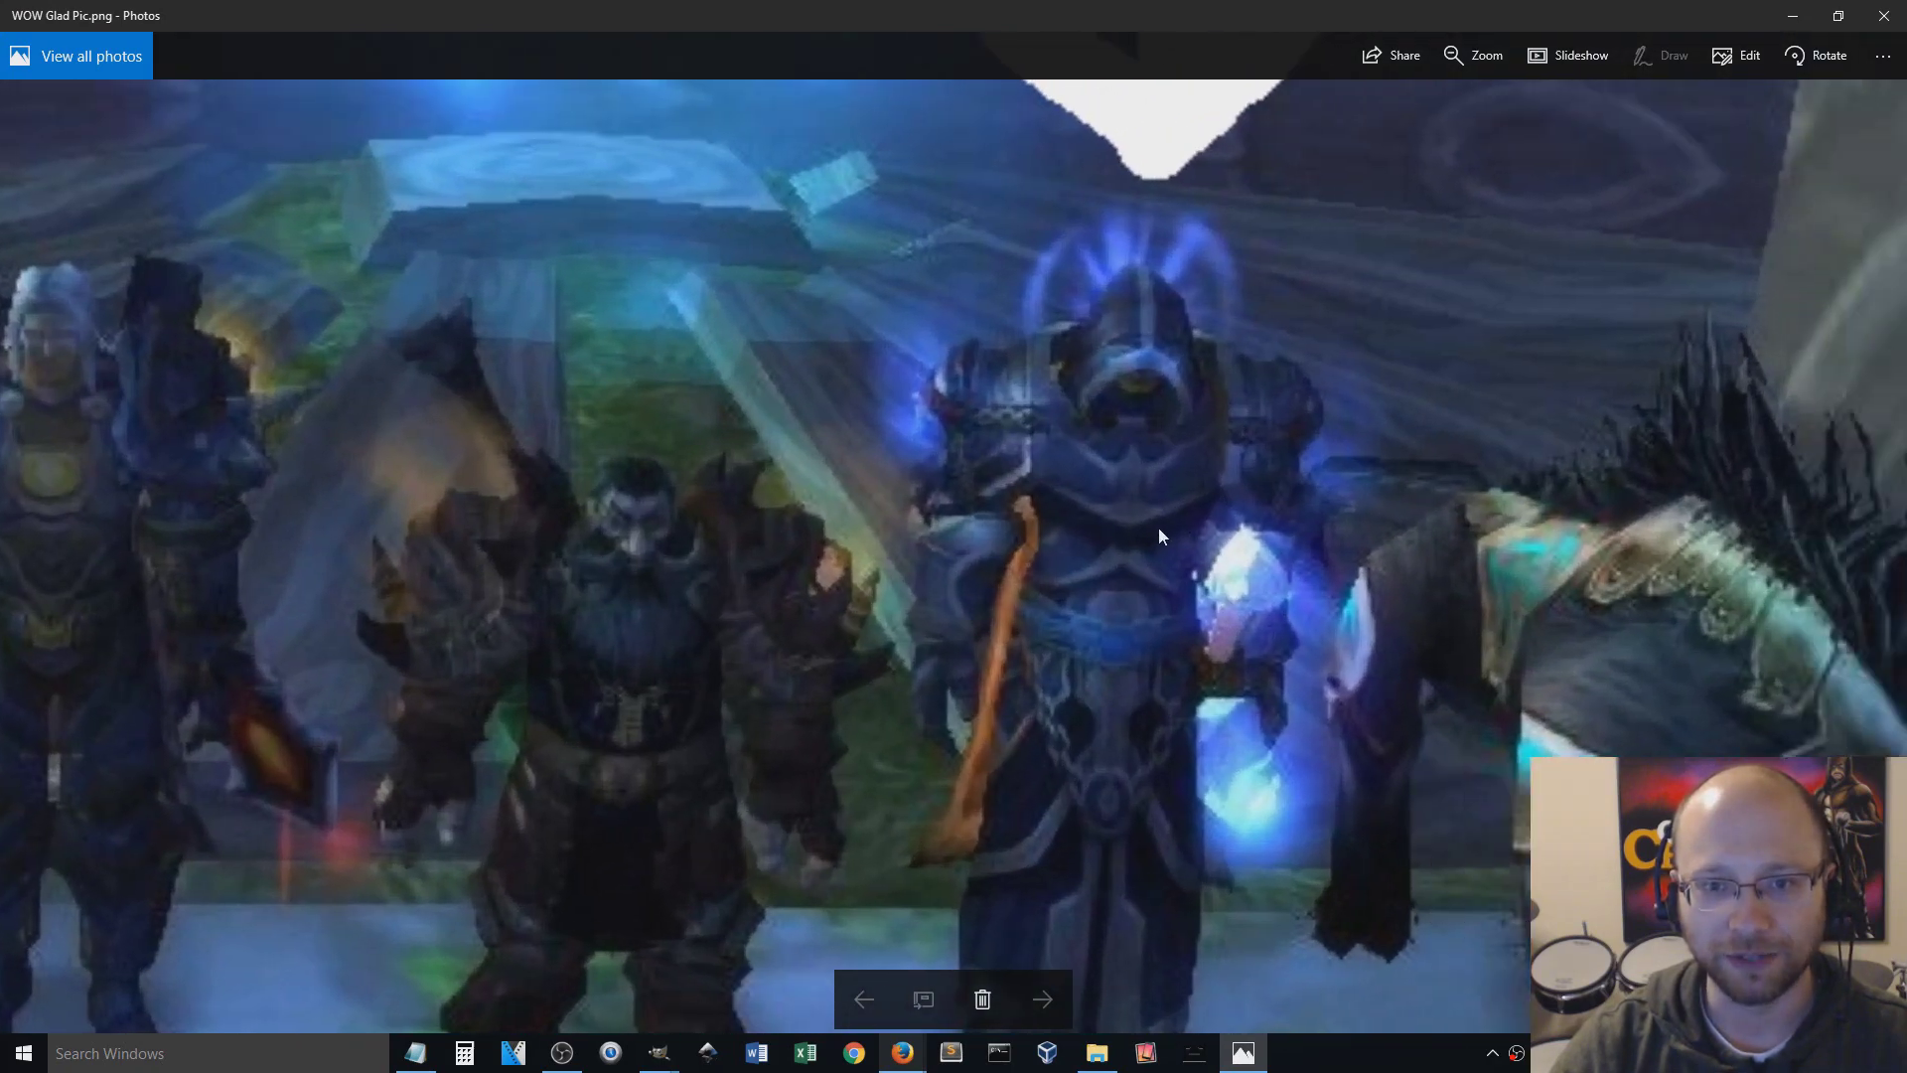
drag(1158, 527, 1057, 486)
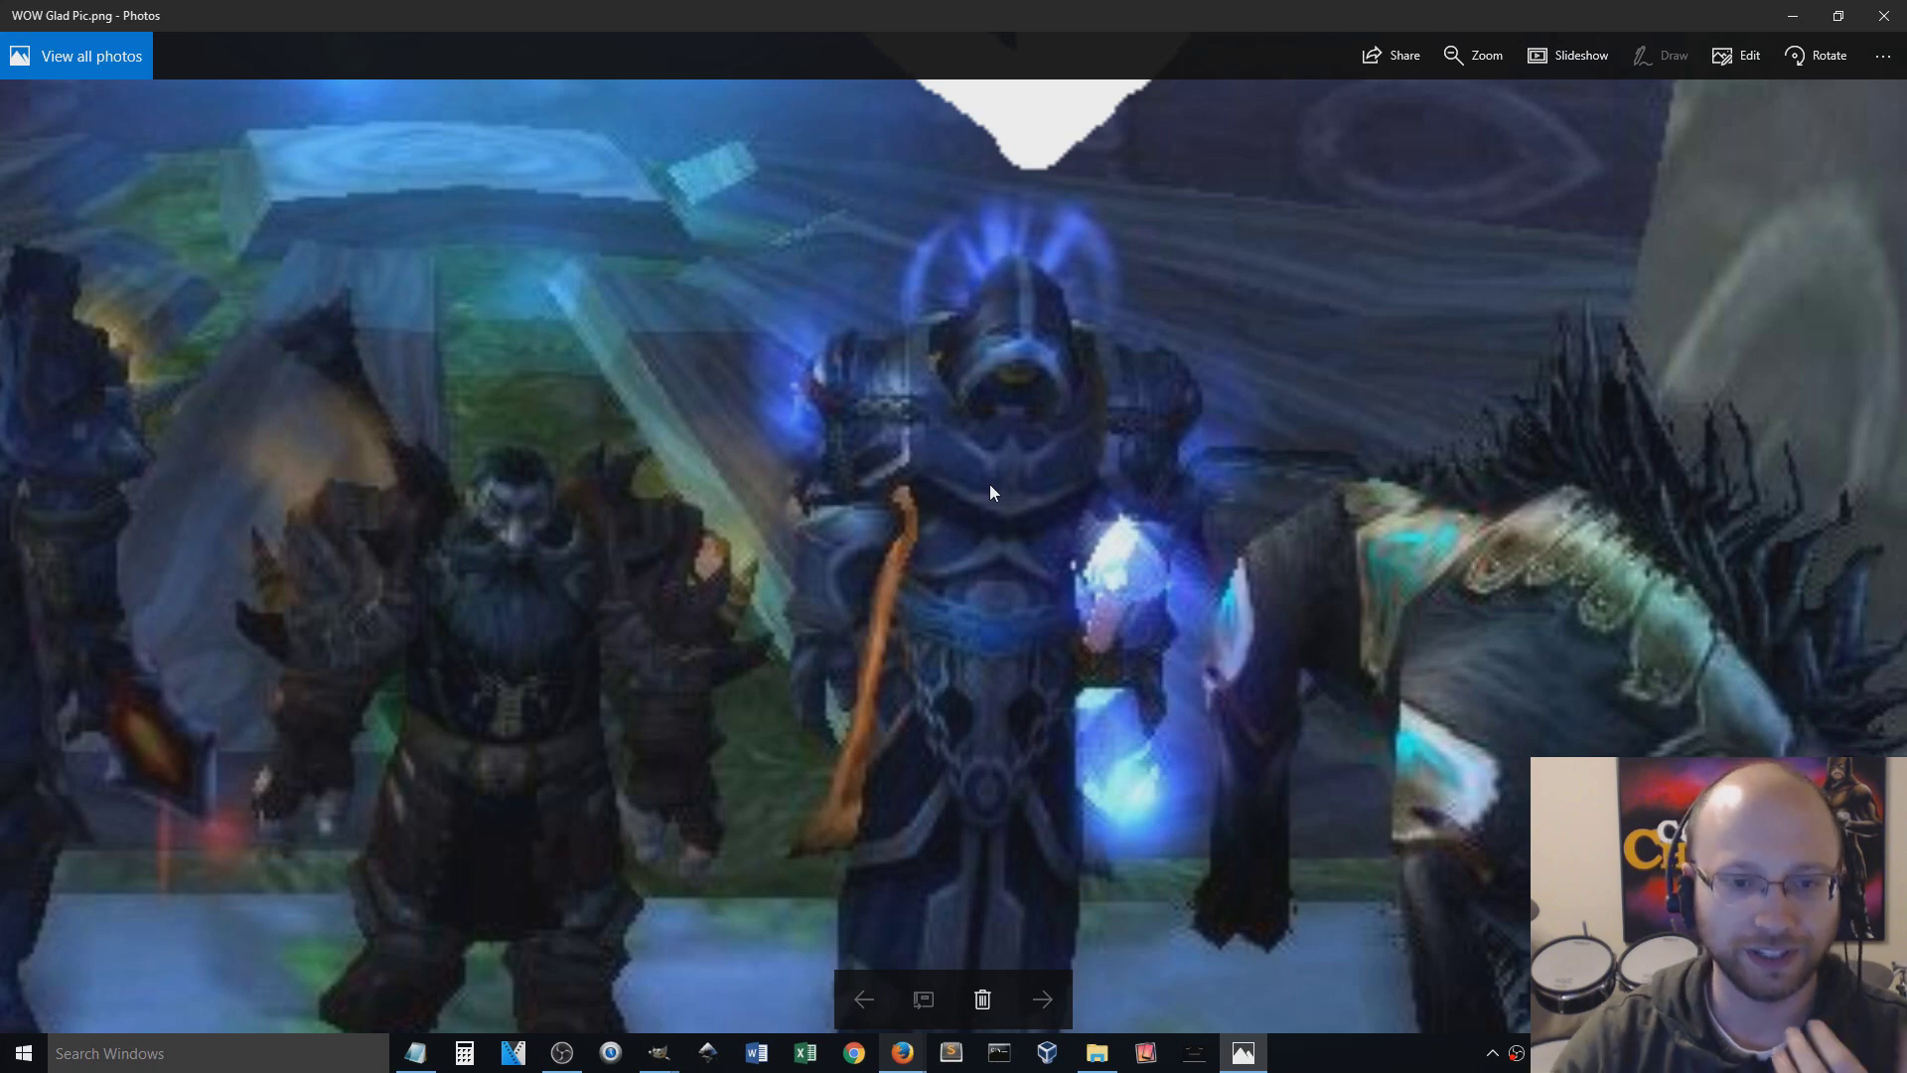
click(1883, 15)
mouse_move(902, 1053)
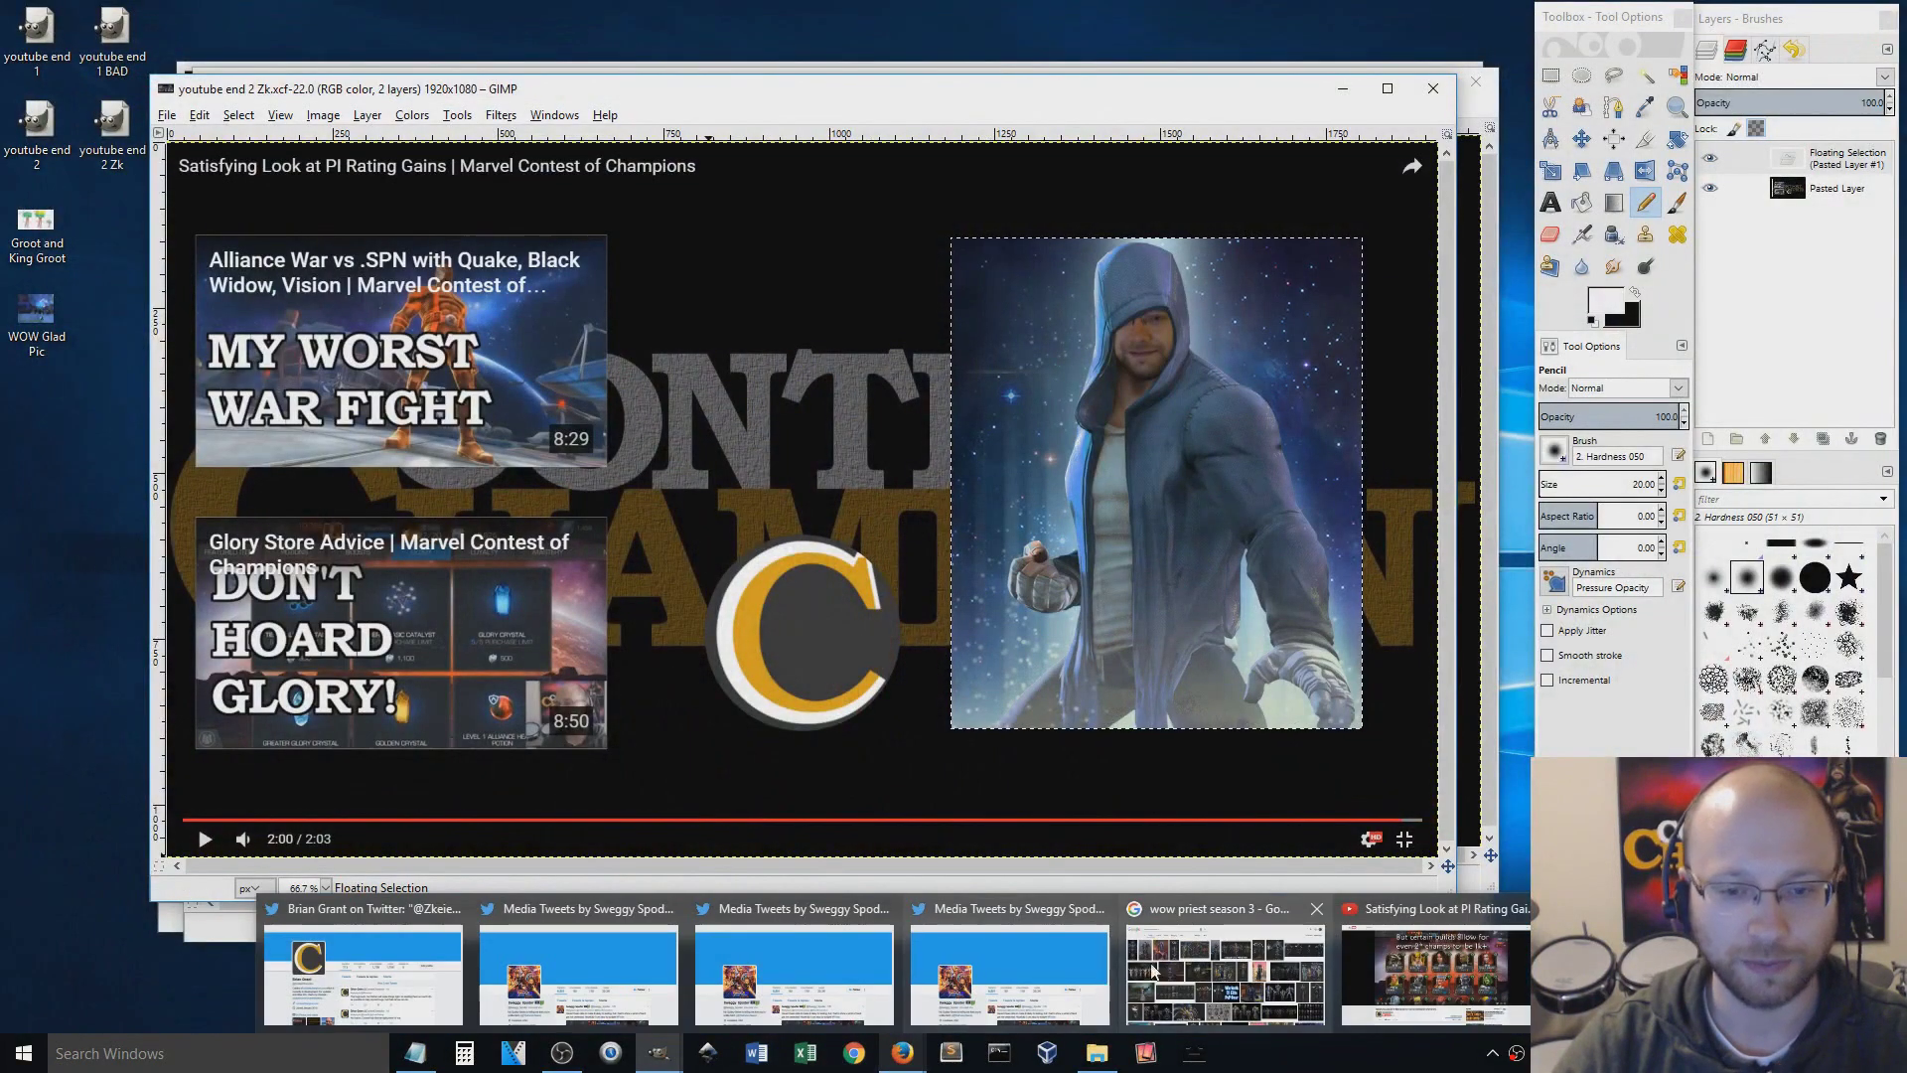
Step: Preview the Priest sets and Legion Season 3 images in 'wow priest season 3' results, then minimize Firefox
click(1222, 964)
scroll(601, 534, up, 3)
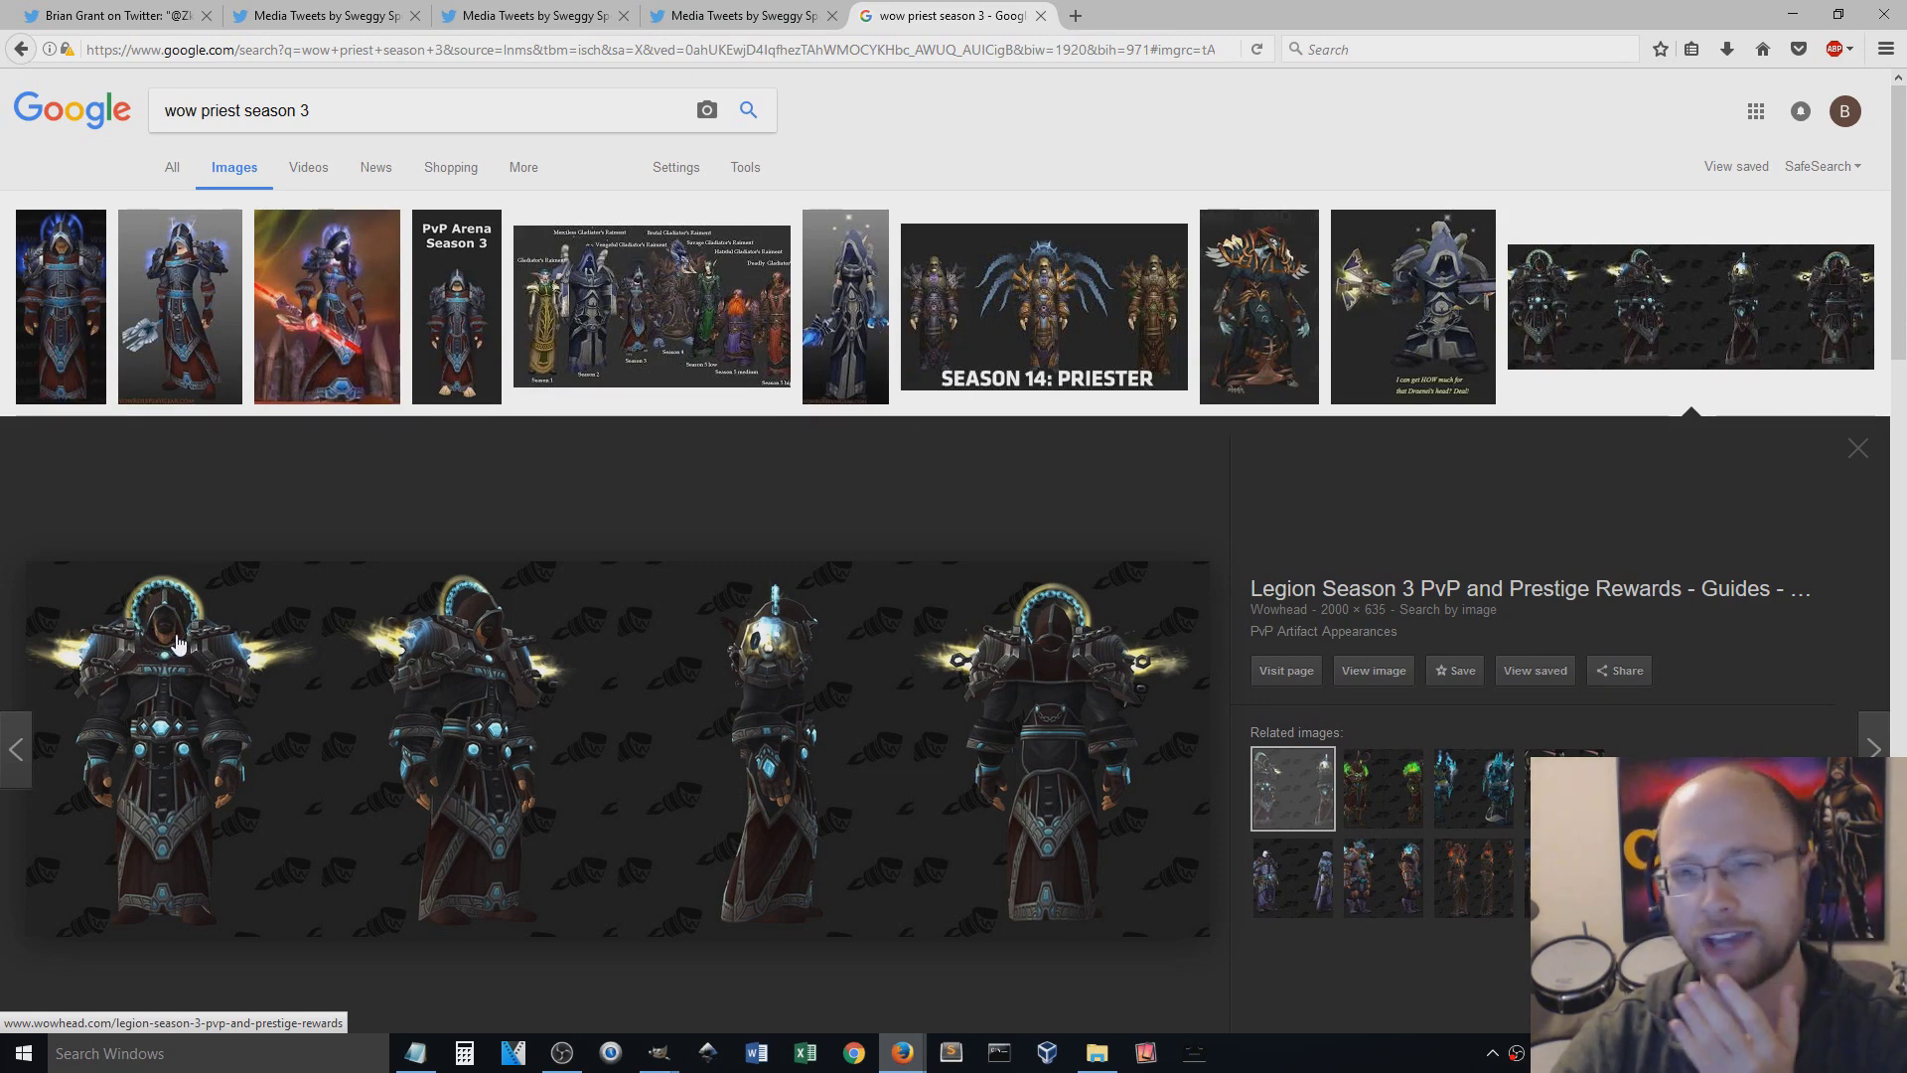
mouse_move(652, 306)
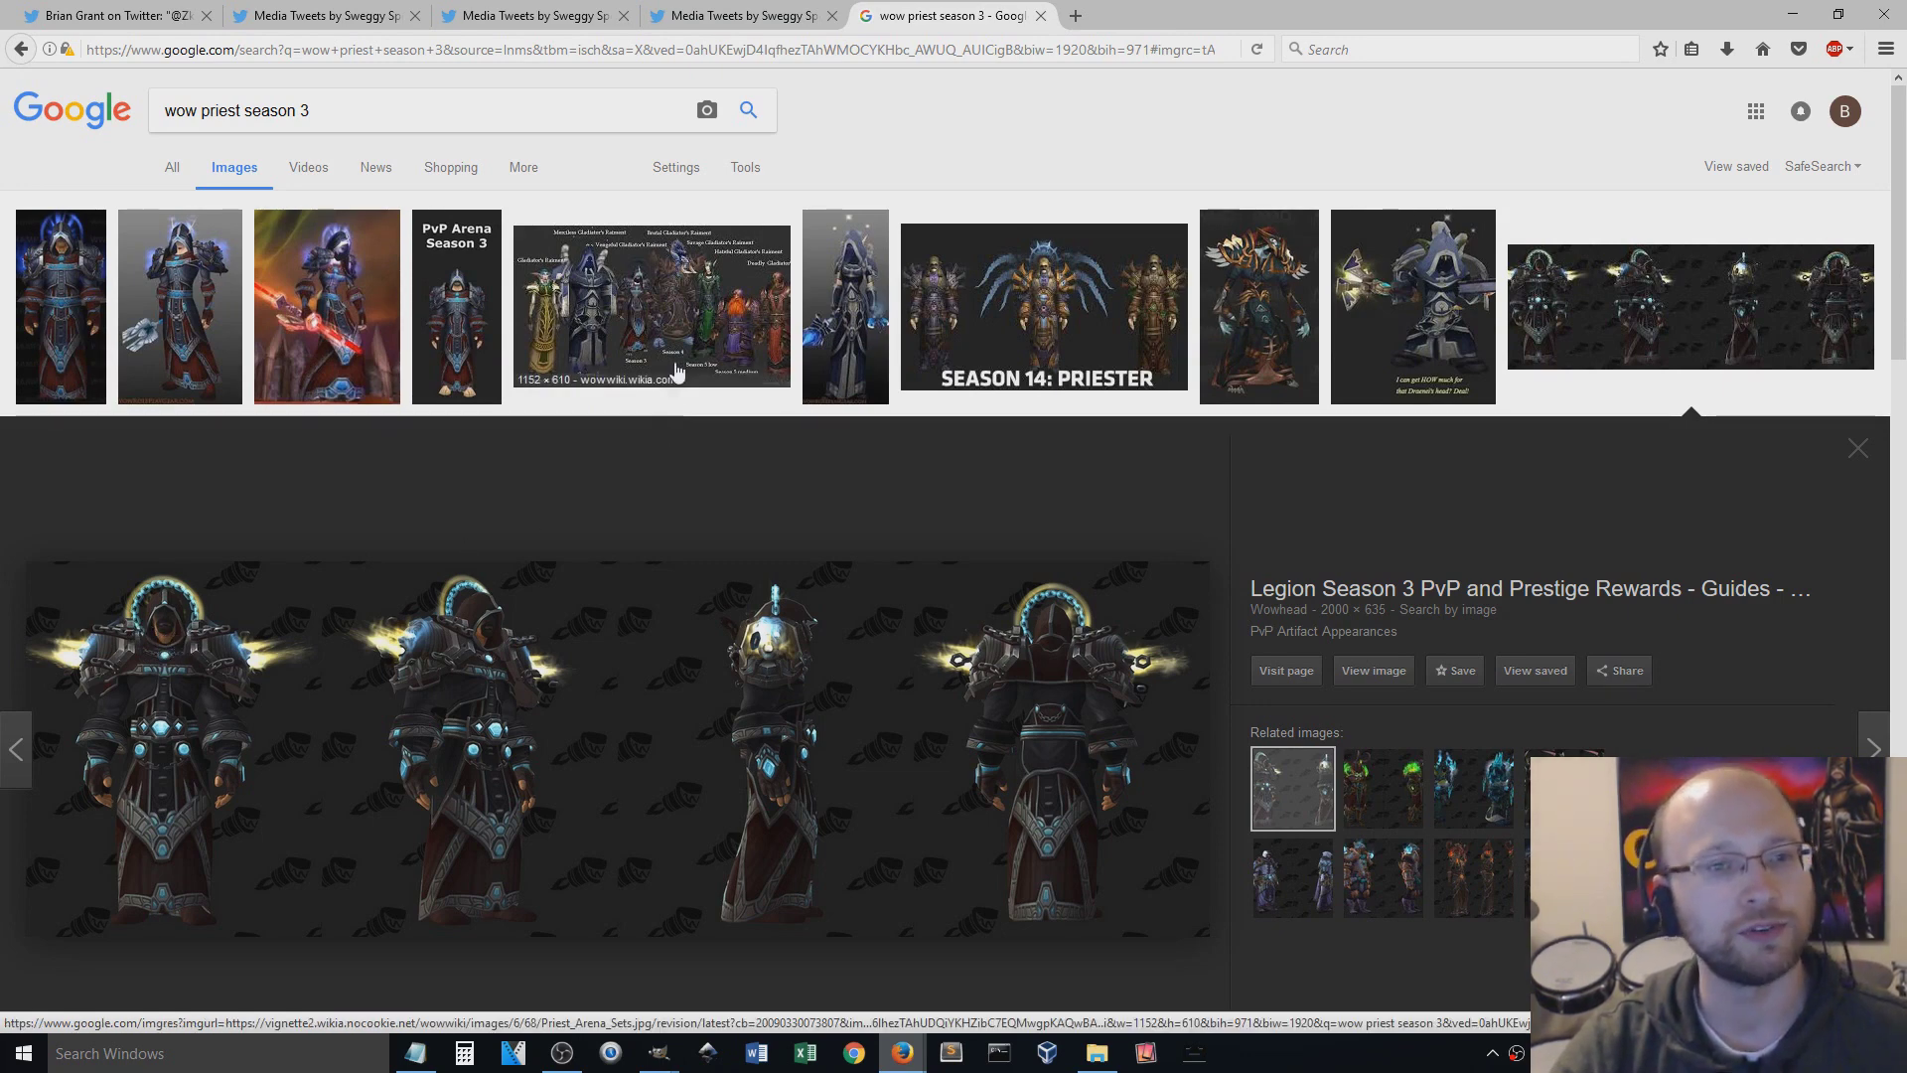
click(675, 371)
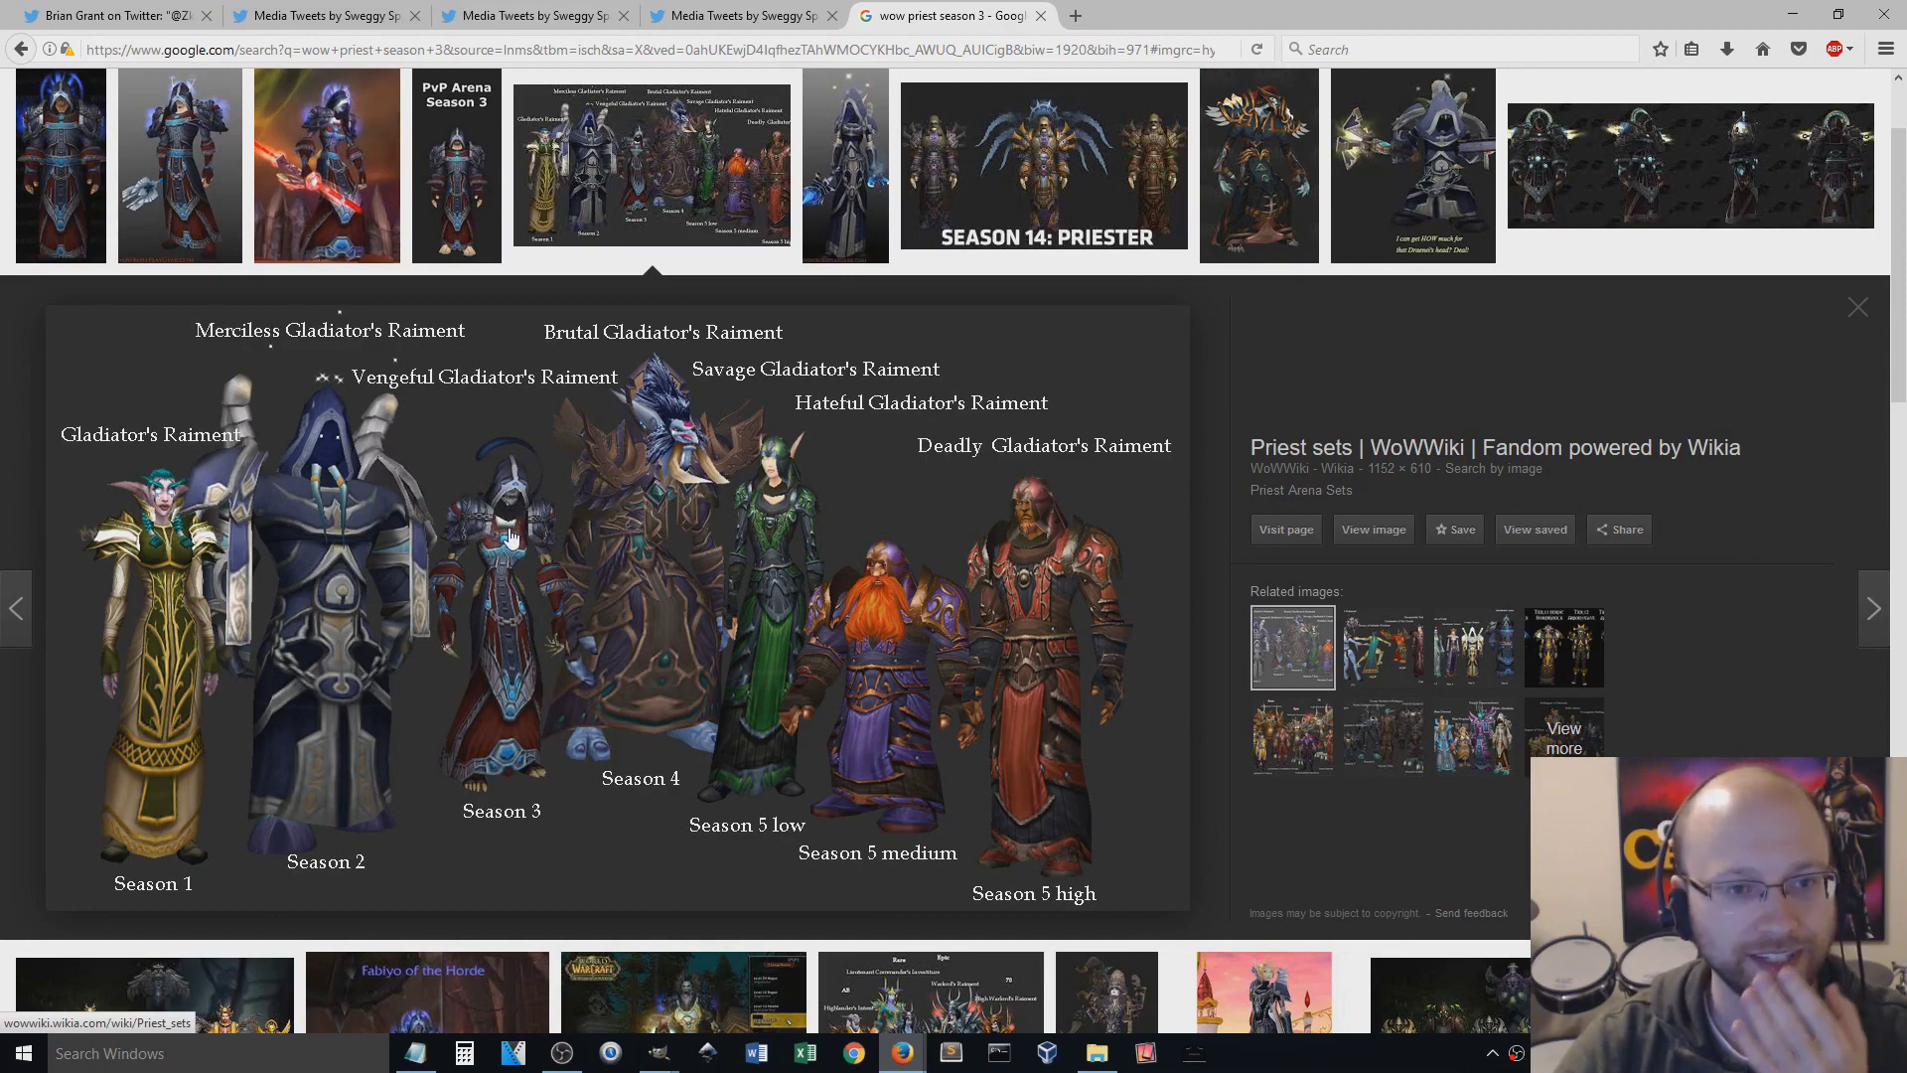
click(1689, 189)
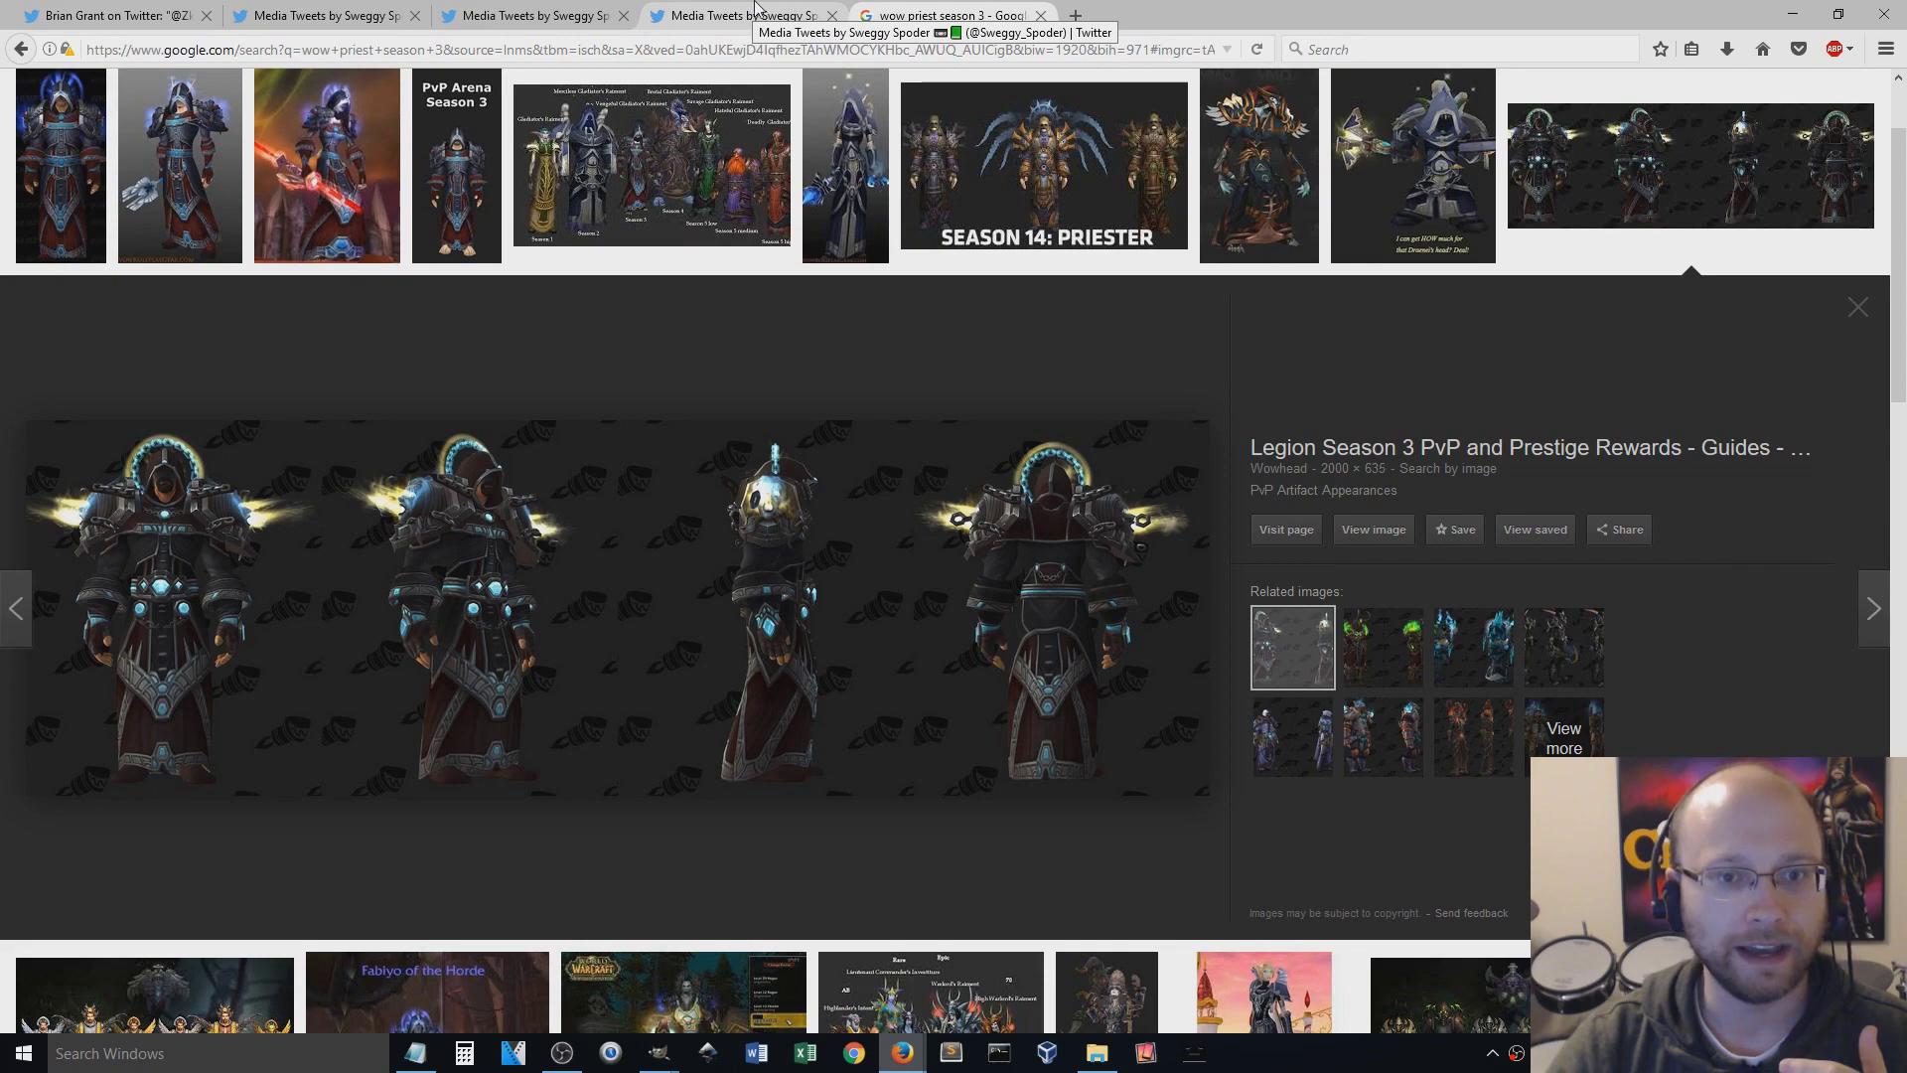
click(1793, 14)
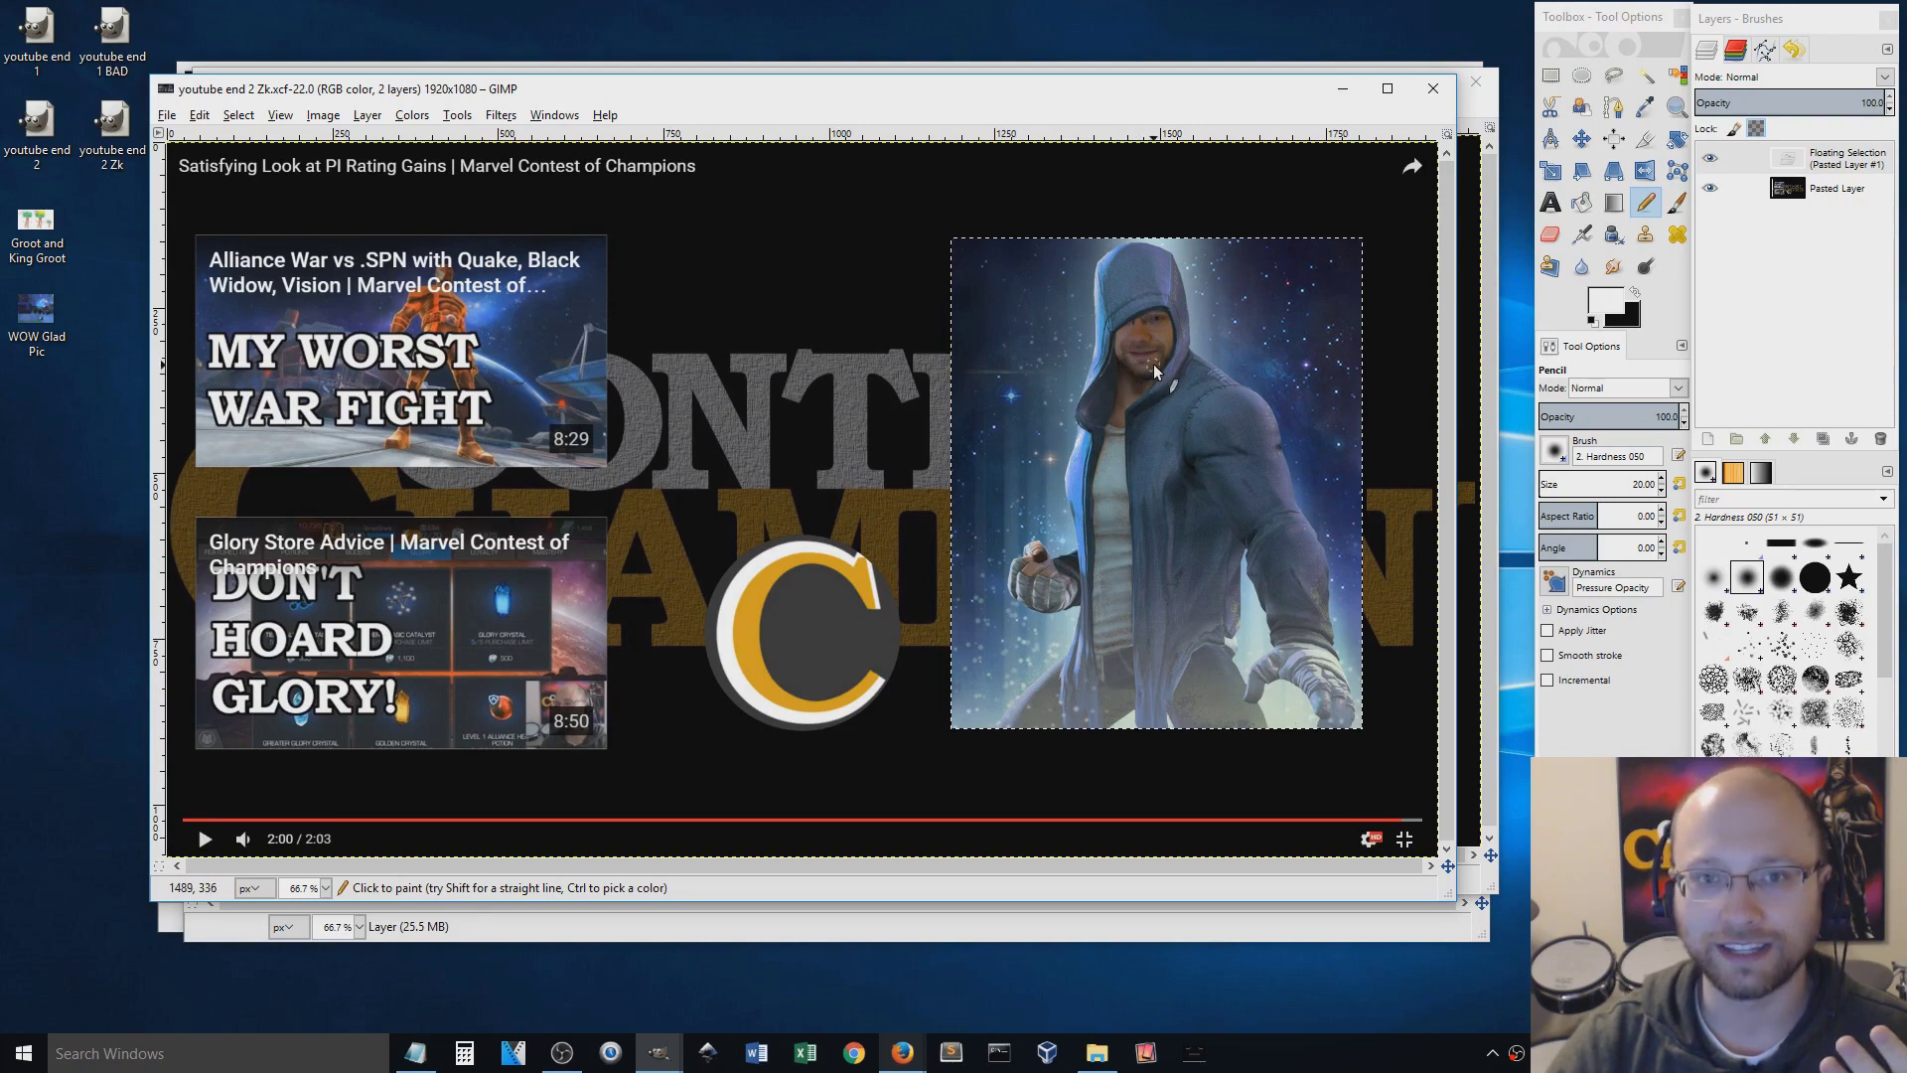
mouse_move(902, 1053)
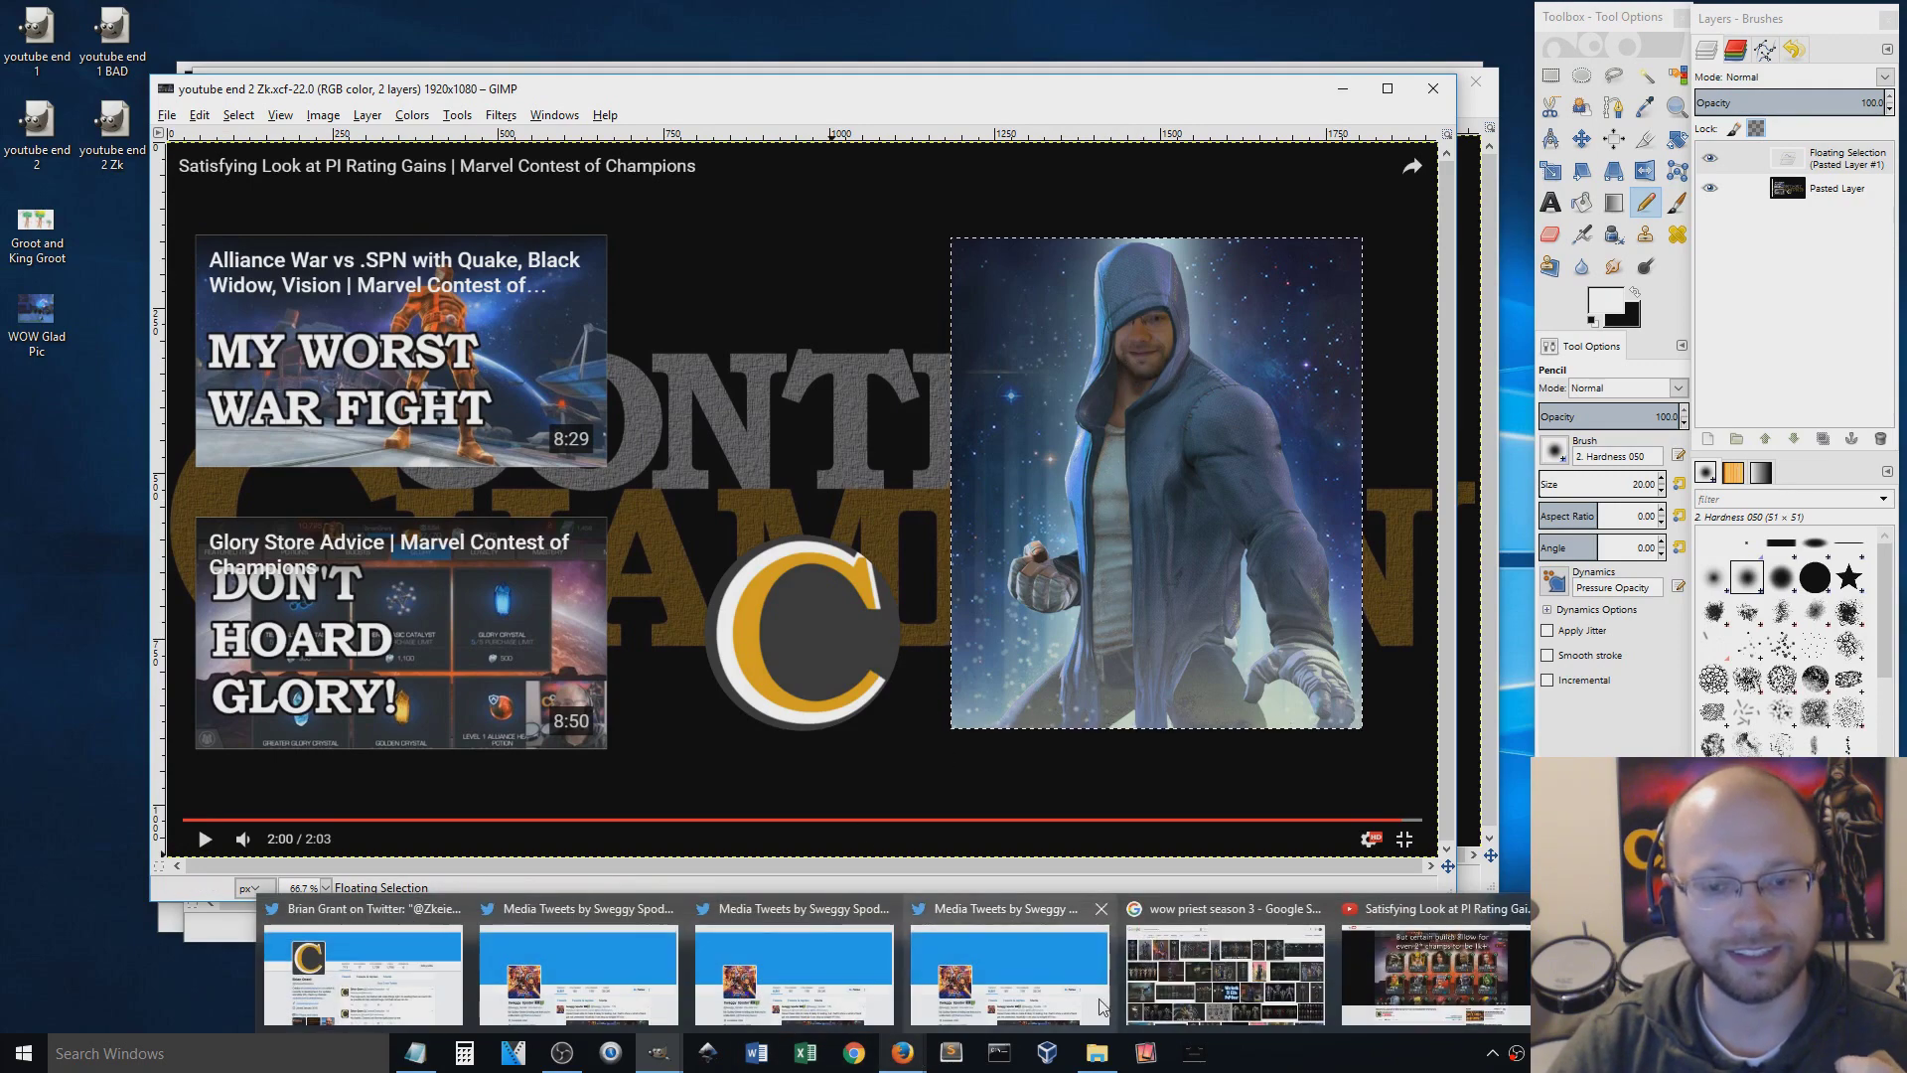
Step: Briefly view the Twitter fan-art page, then bring GIMP's Logo Cloth image to the front
click(1009, 994)
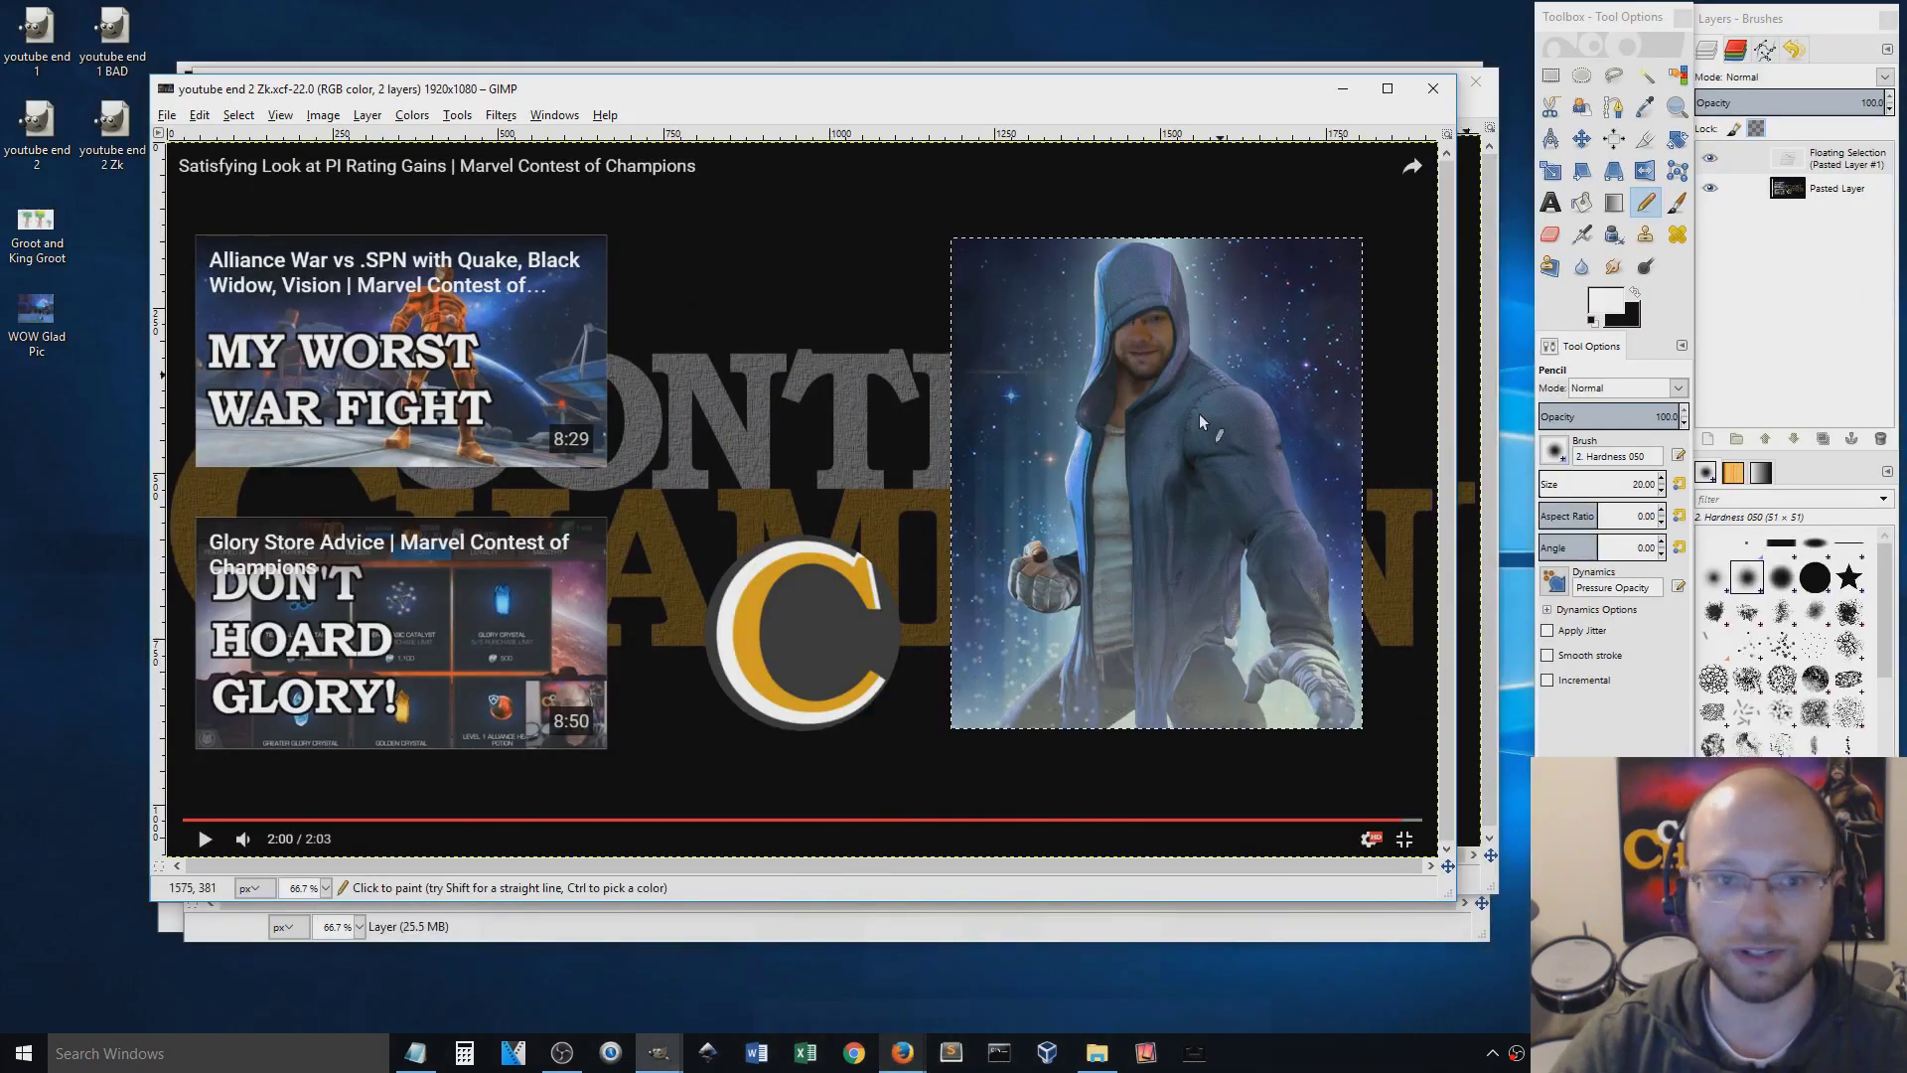
click(1793, 13)
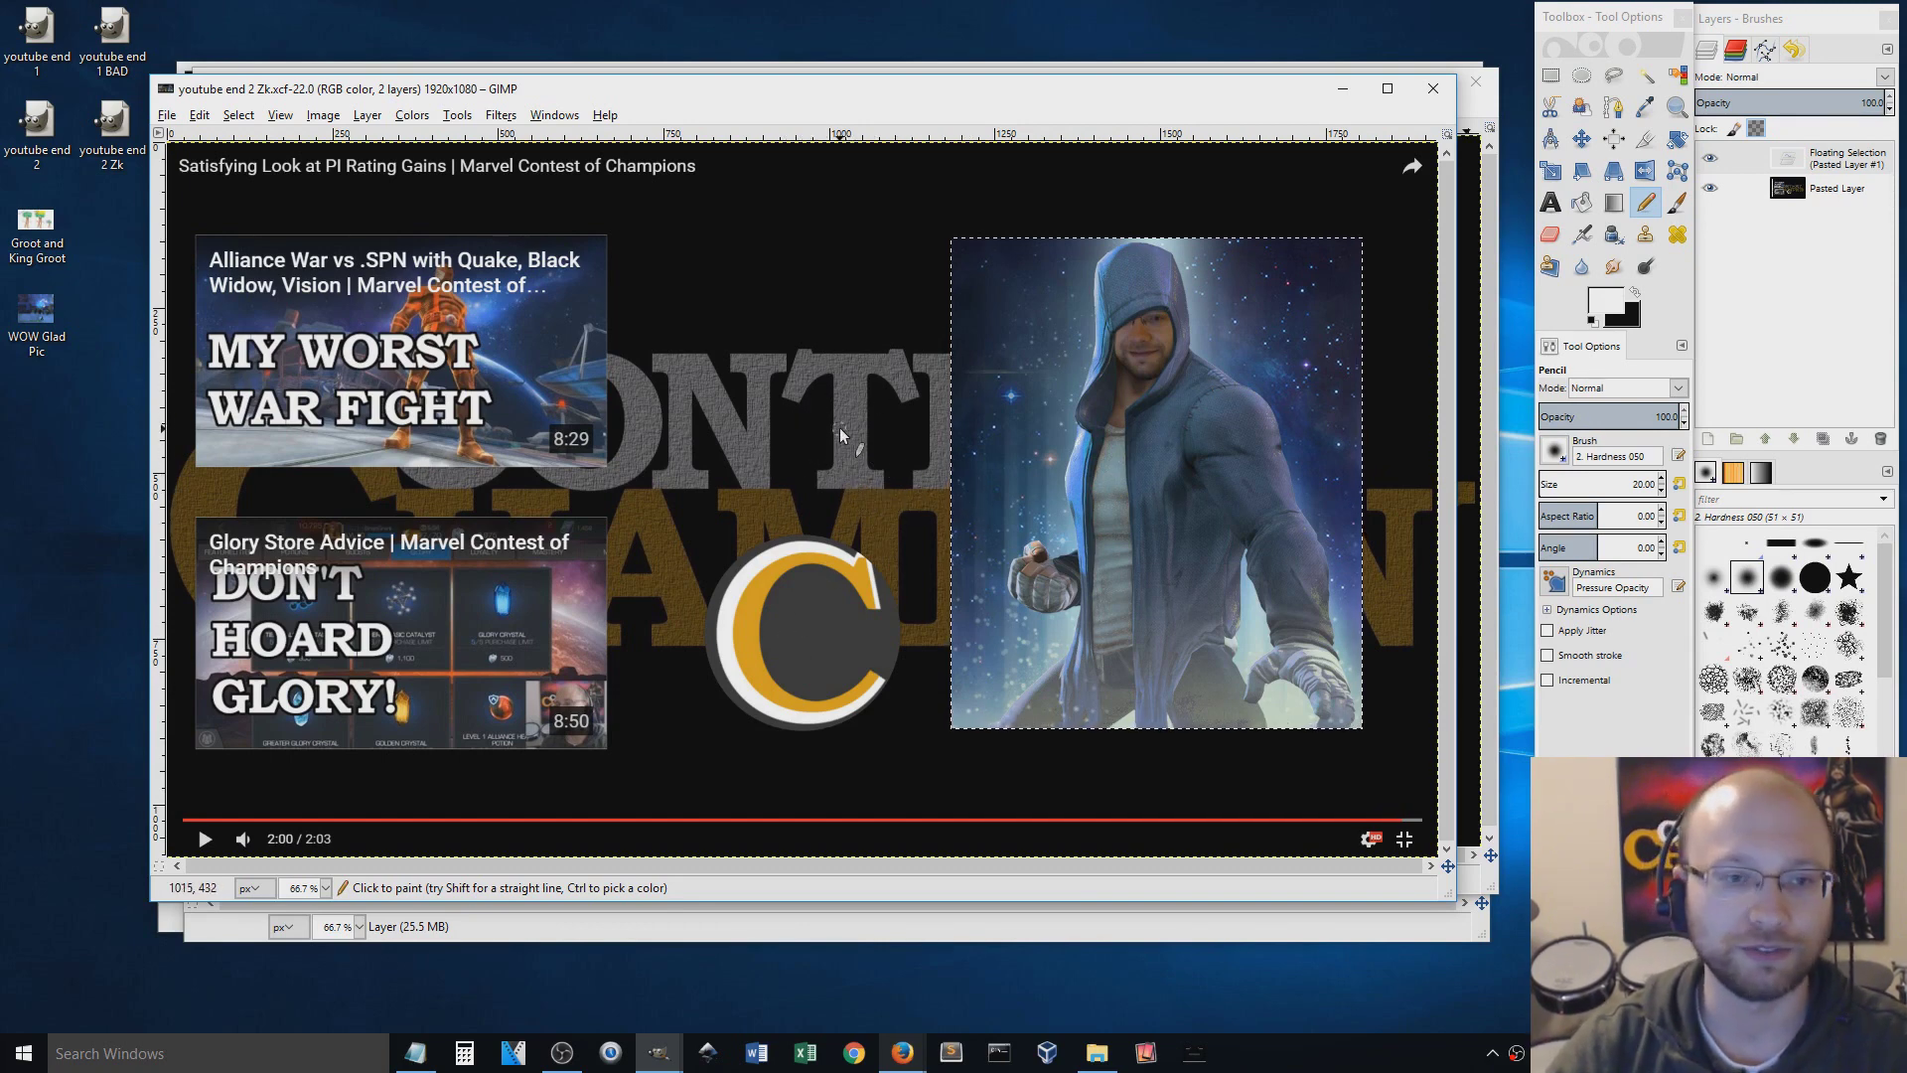
mouse_move(658, 1053)
click(616, 944)
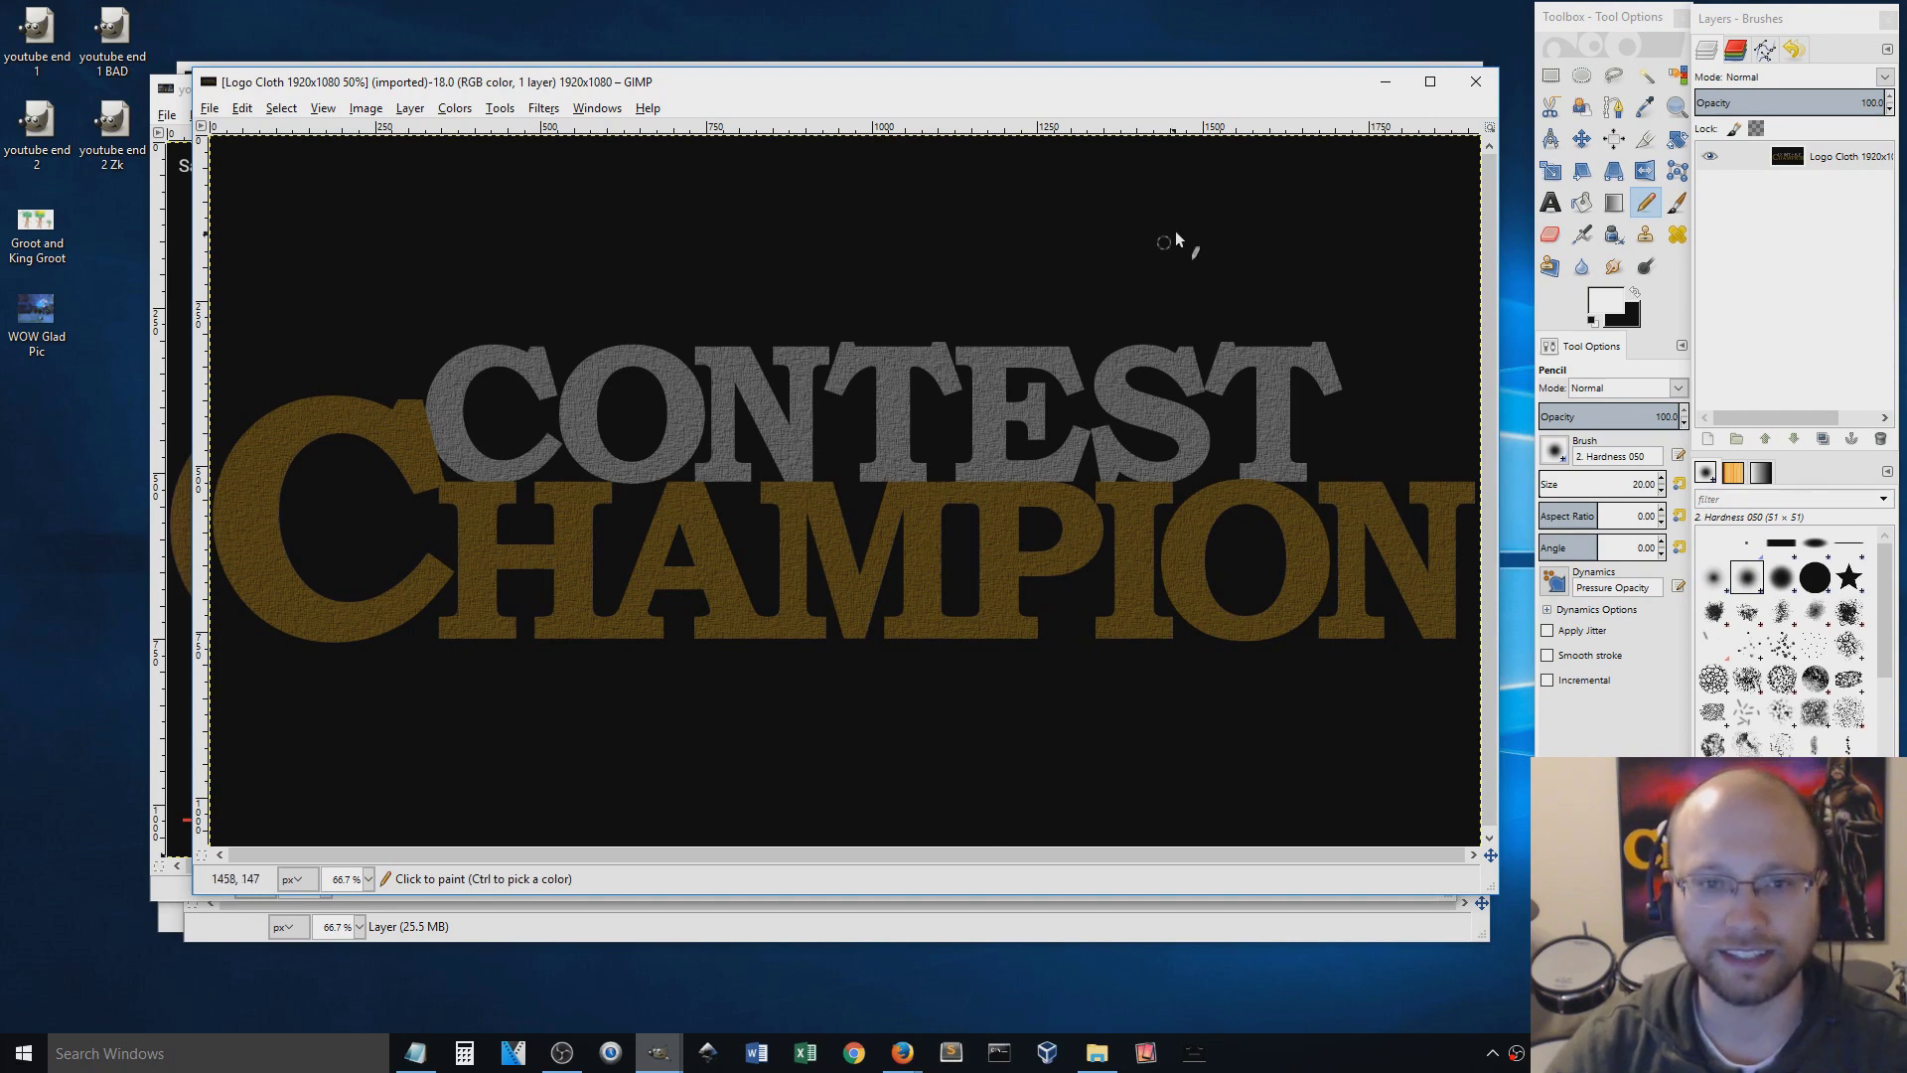
drag(1177, 239, 1183, 151)
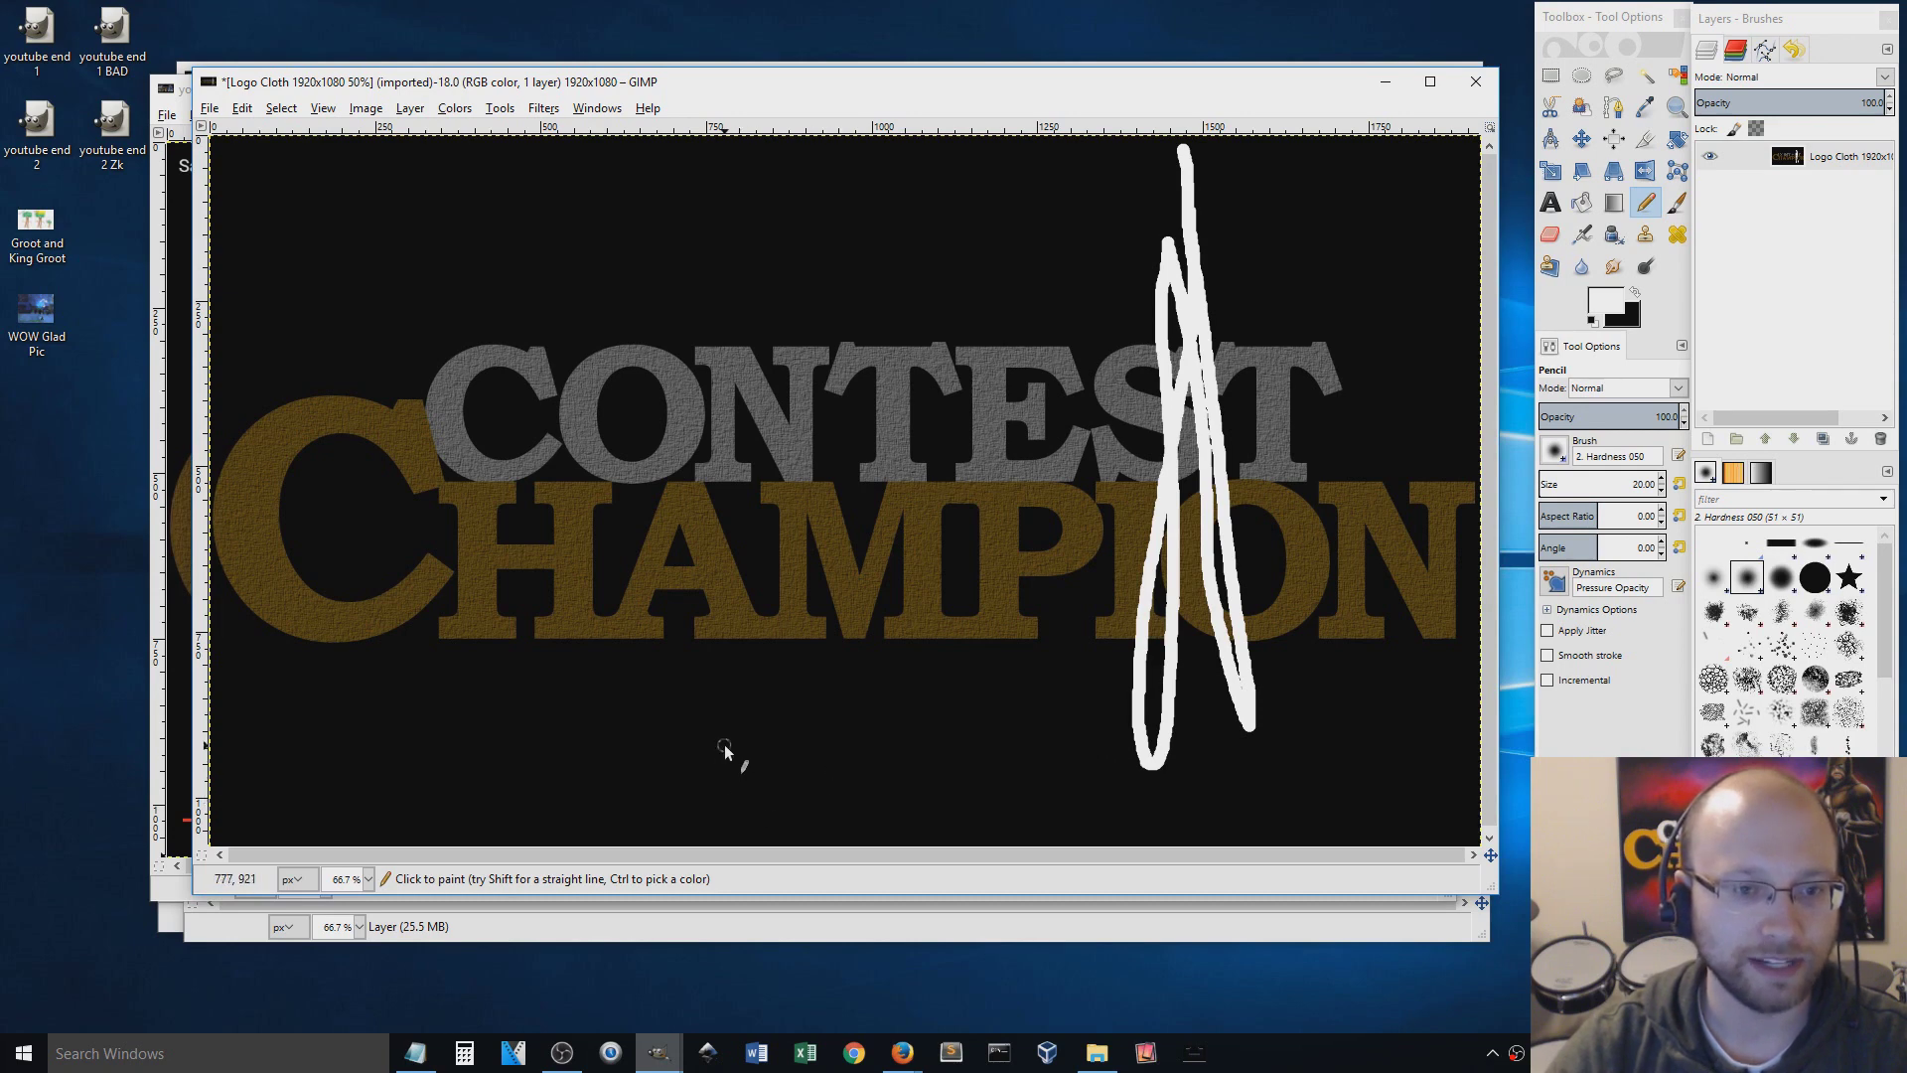
key(ctrl+z)
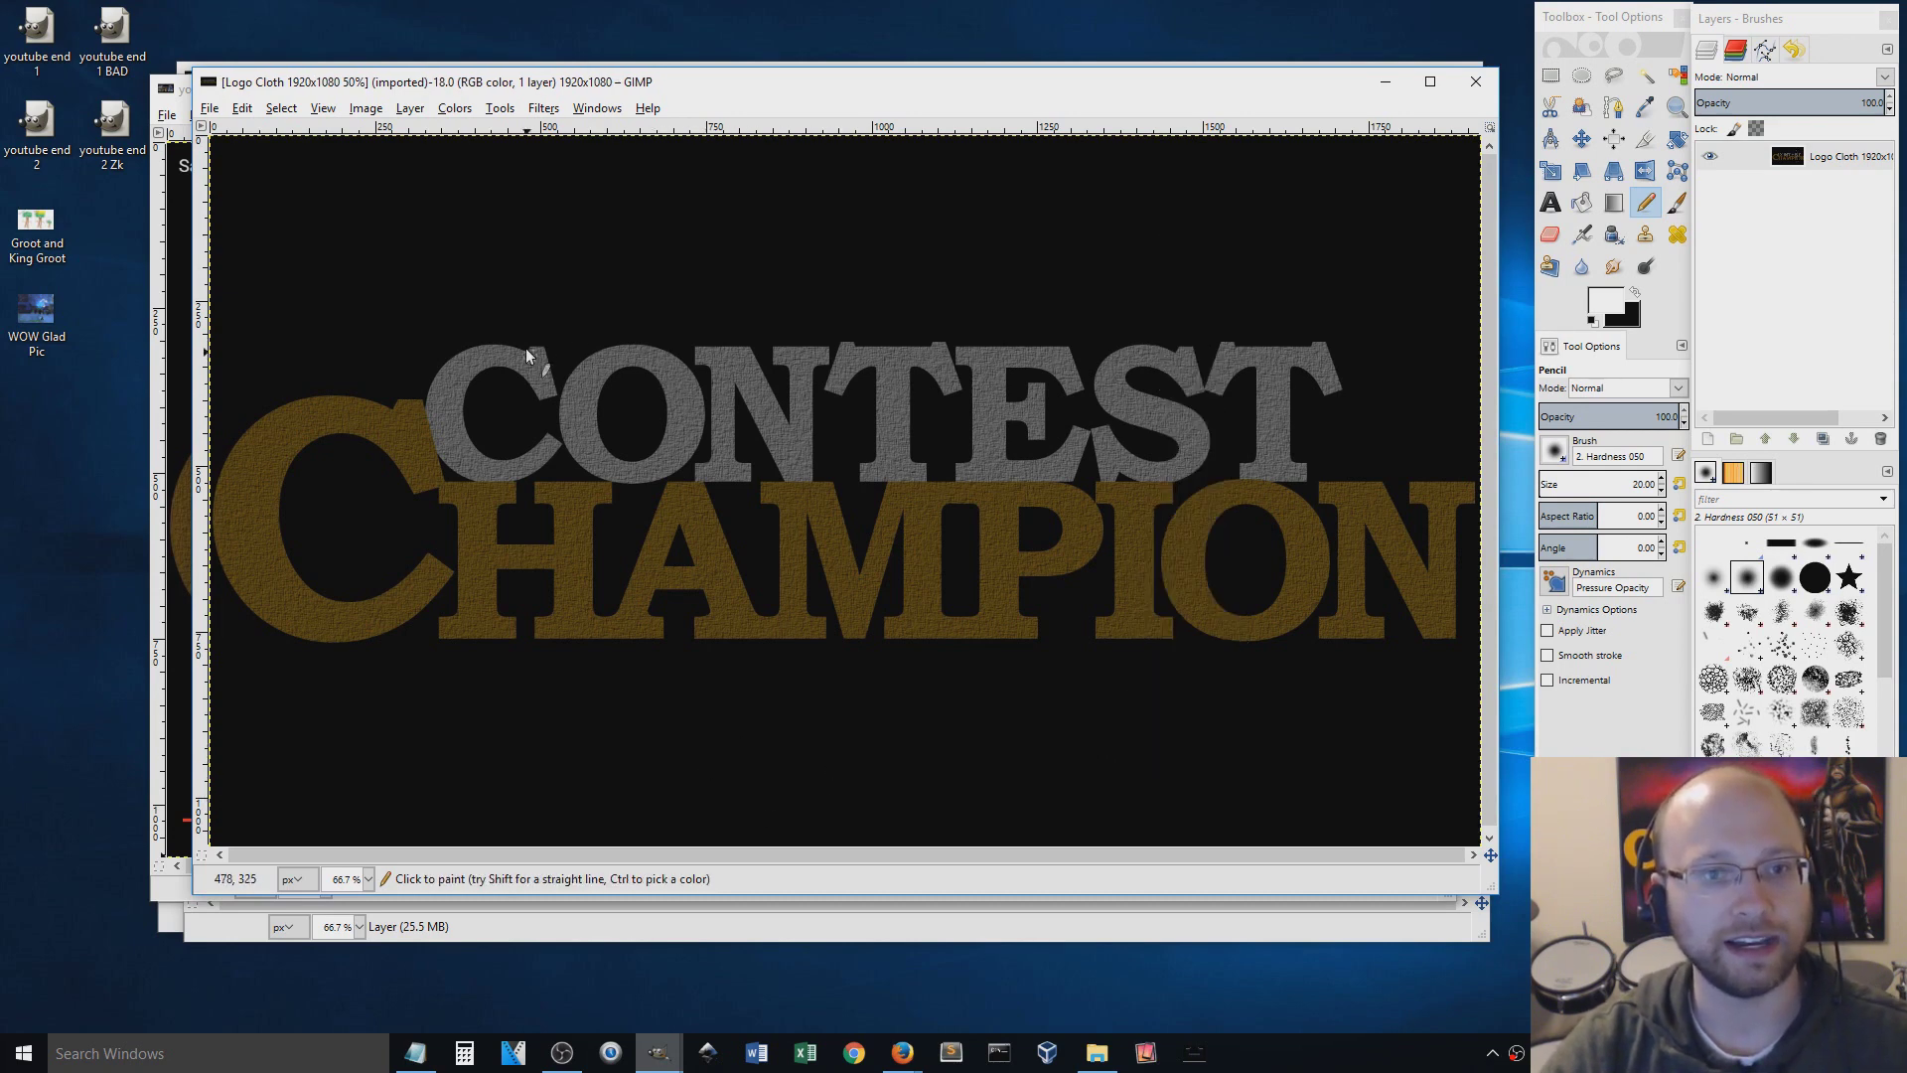
mouse_move(735, 271)
mouse_down()
mouse_move(839, 777)
mouse_move(440, 393)
mouse_up()
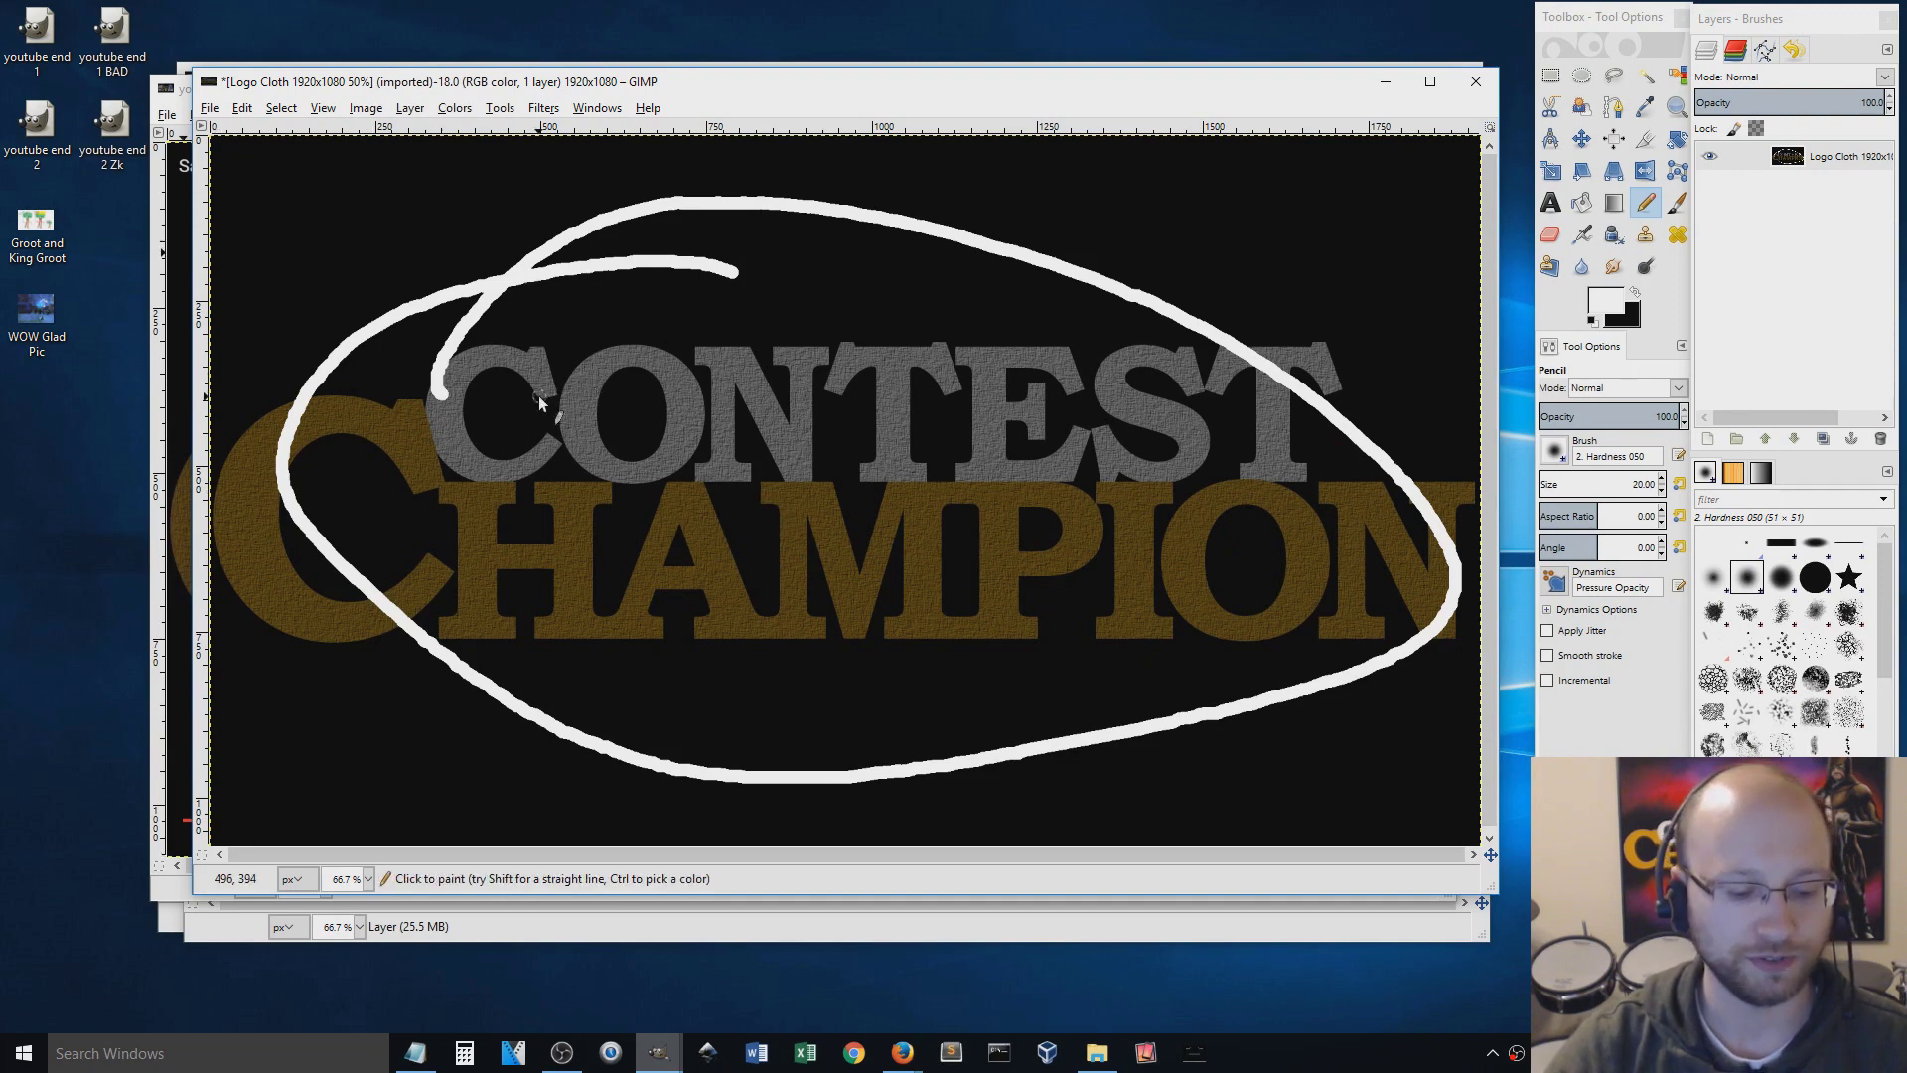
key(ctrl+z)
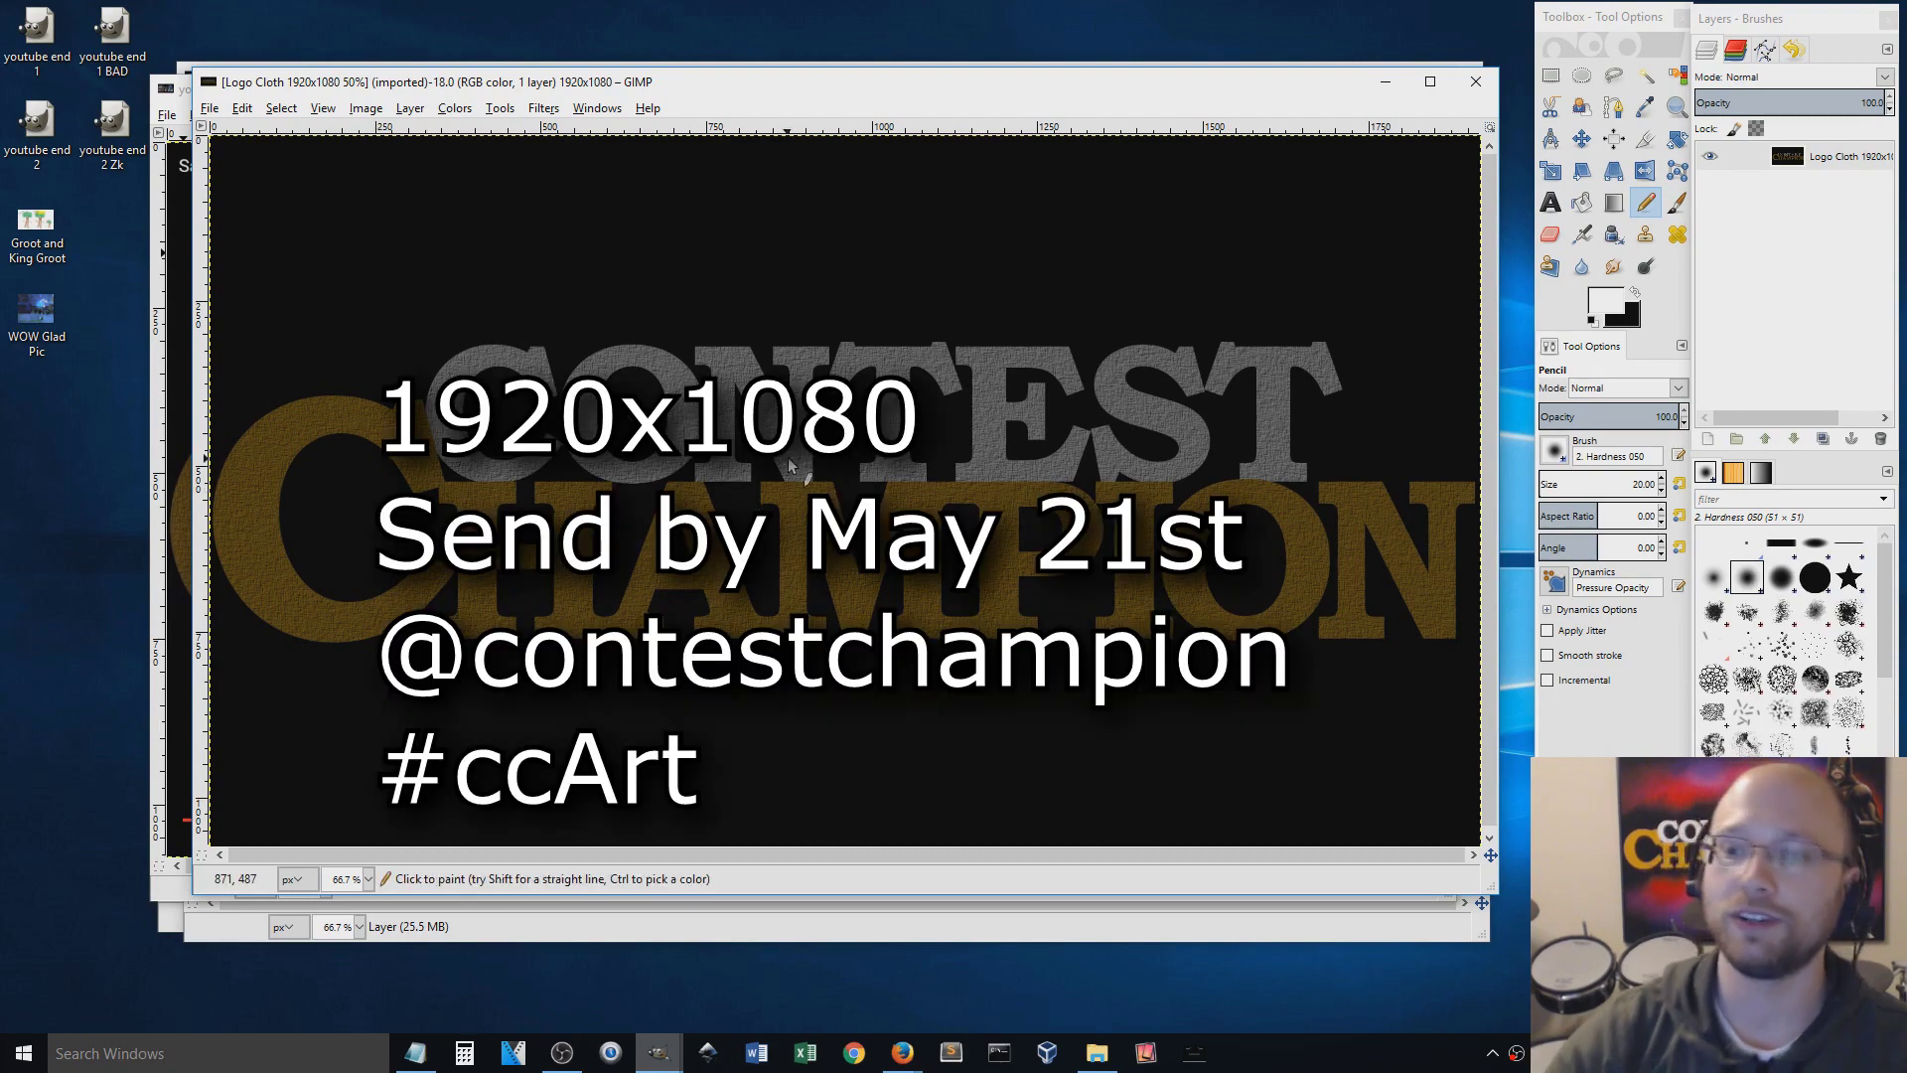
Step: Check the taskbar calendar, then open the Groot and King Groot drawing in Photos
click(1857, 1053)
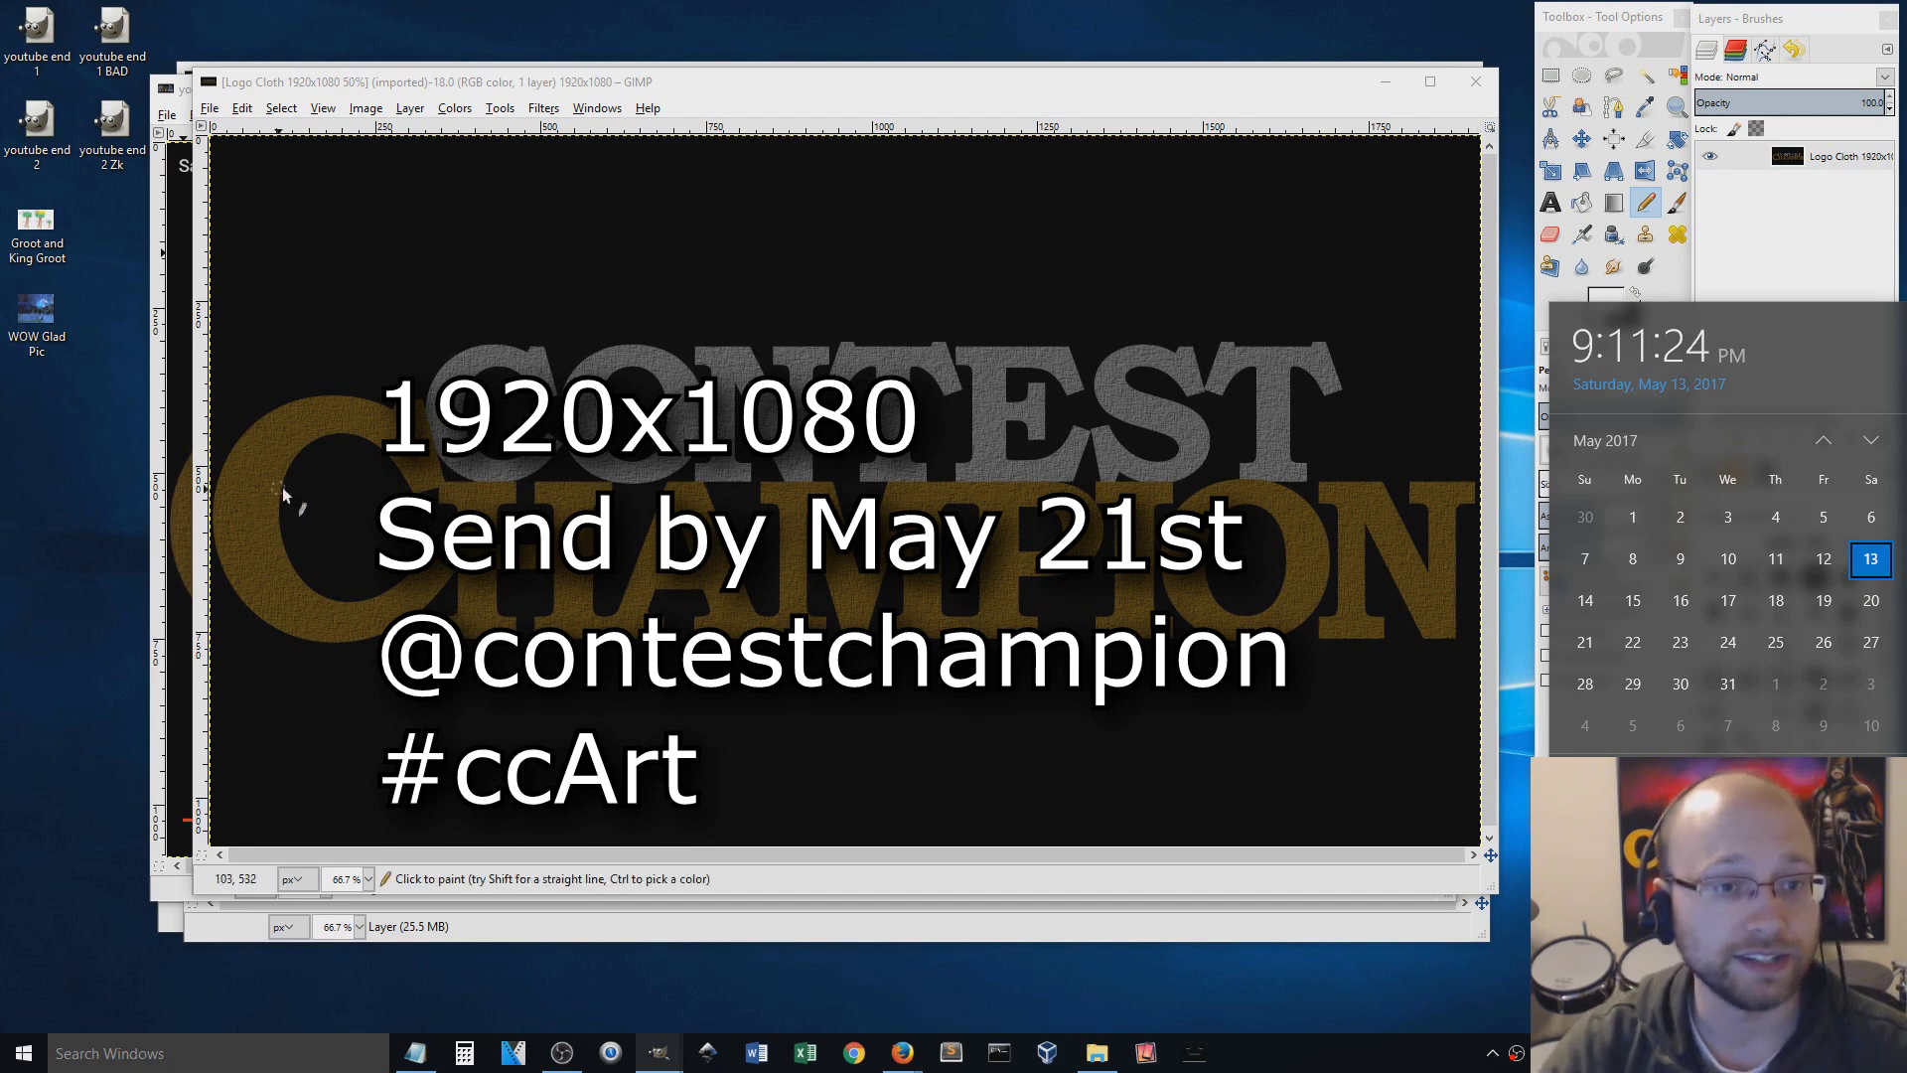
click(1434, 1064)
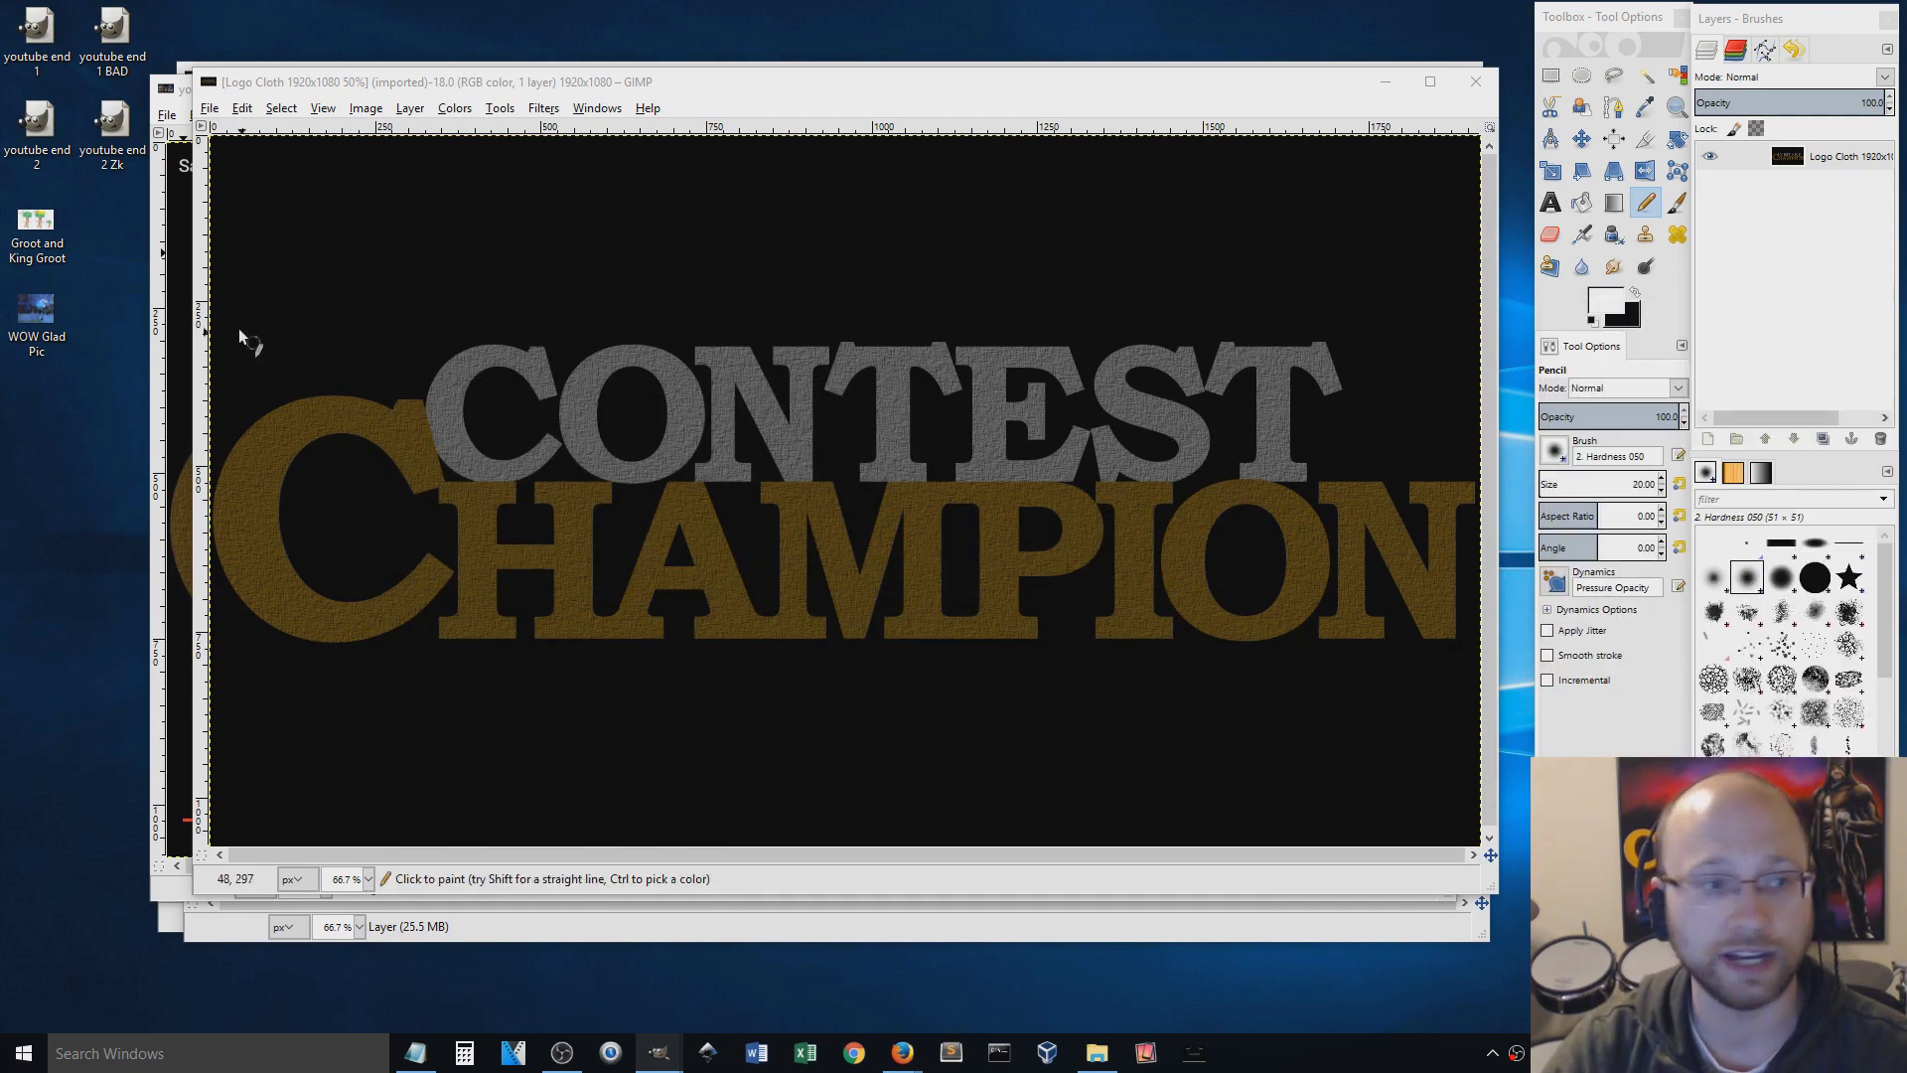
double_click(60, 250)
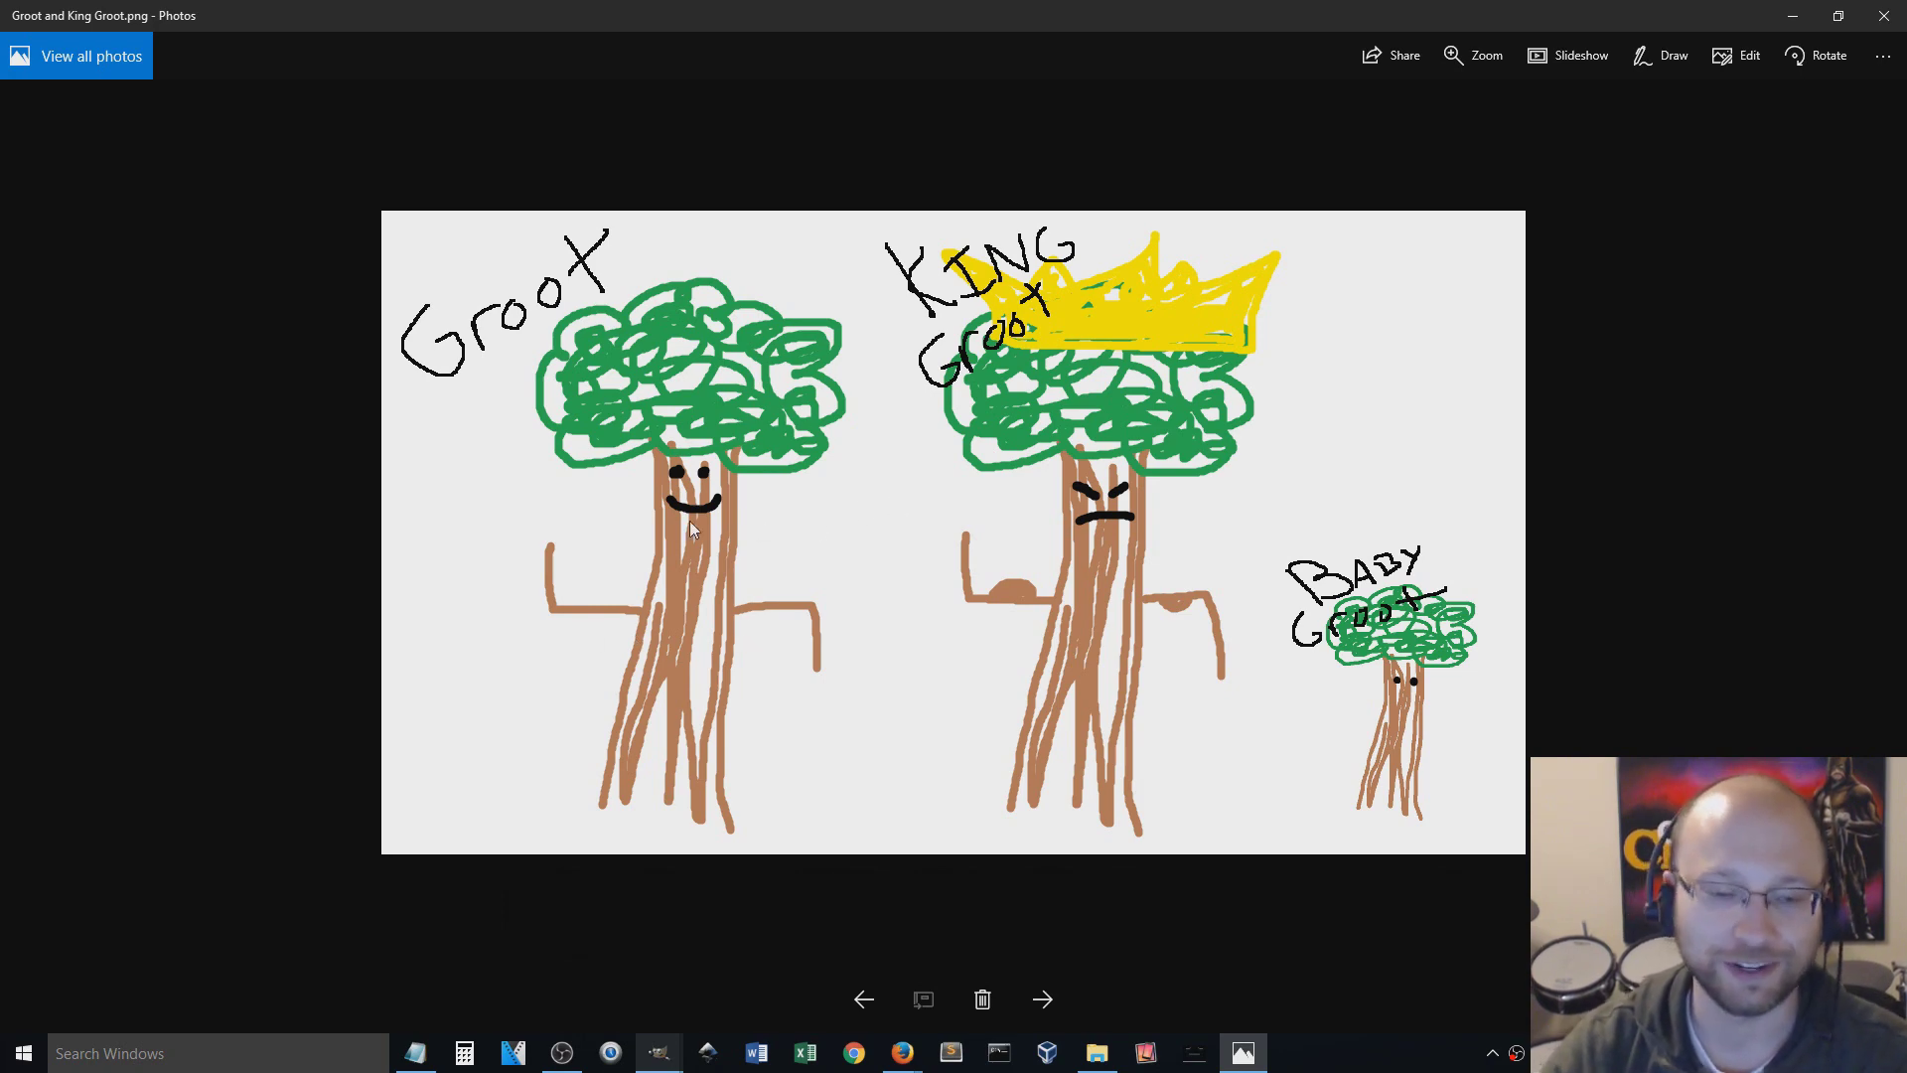
Step: Glance at the Arena Grind drawing in Firefox, then minimize the Groot drawing to reveal Logo Cloth
mouse_move(902, 1052)
click(784, 968)
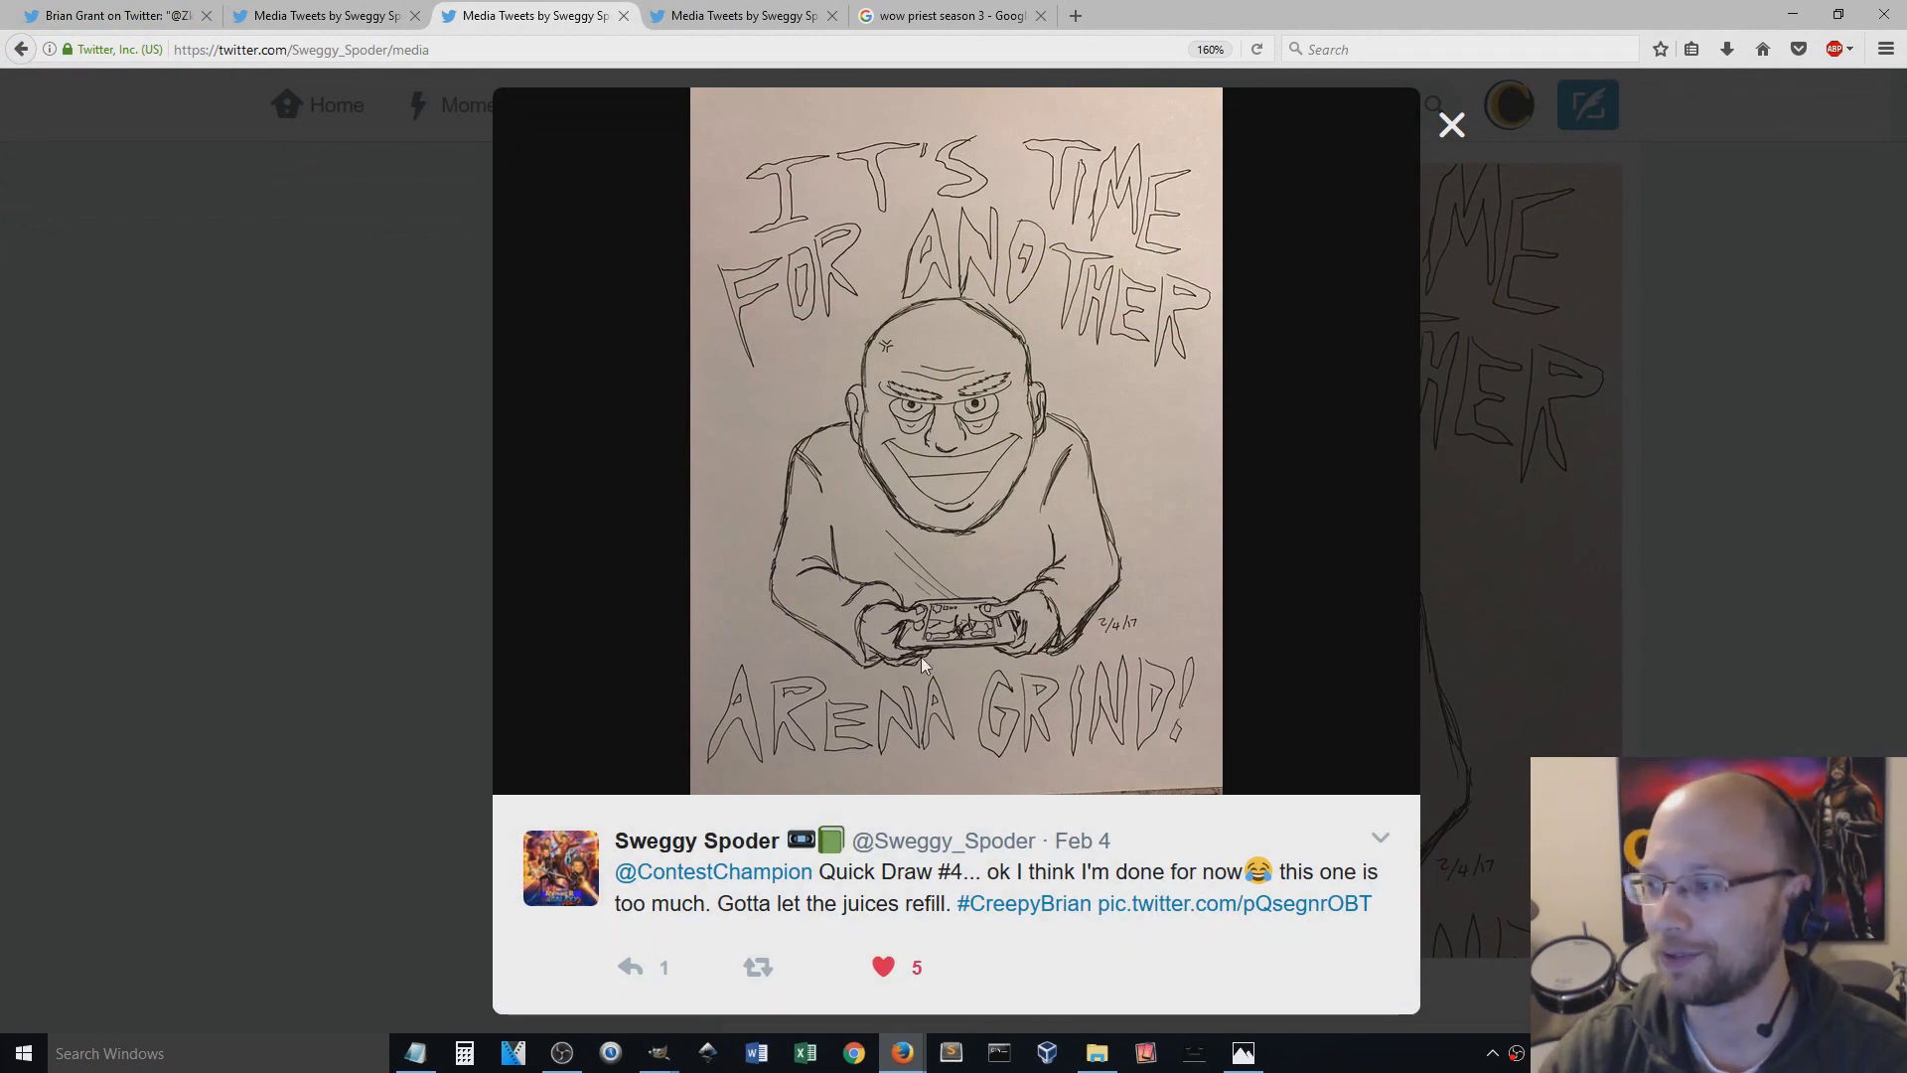
click(1793, 14)
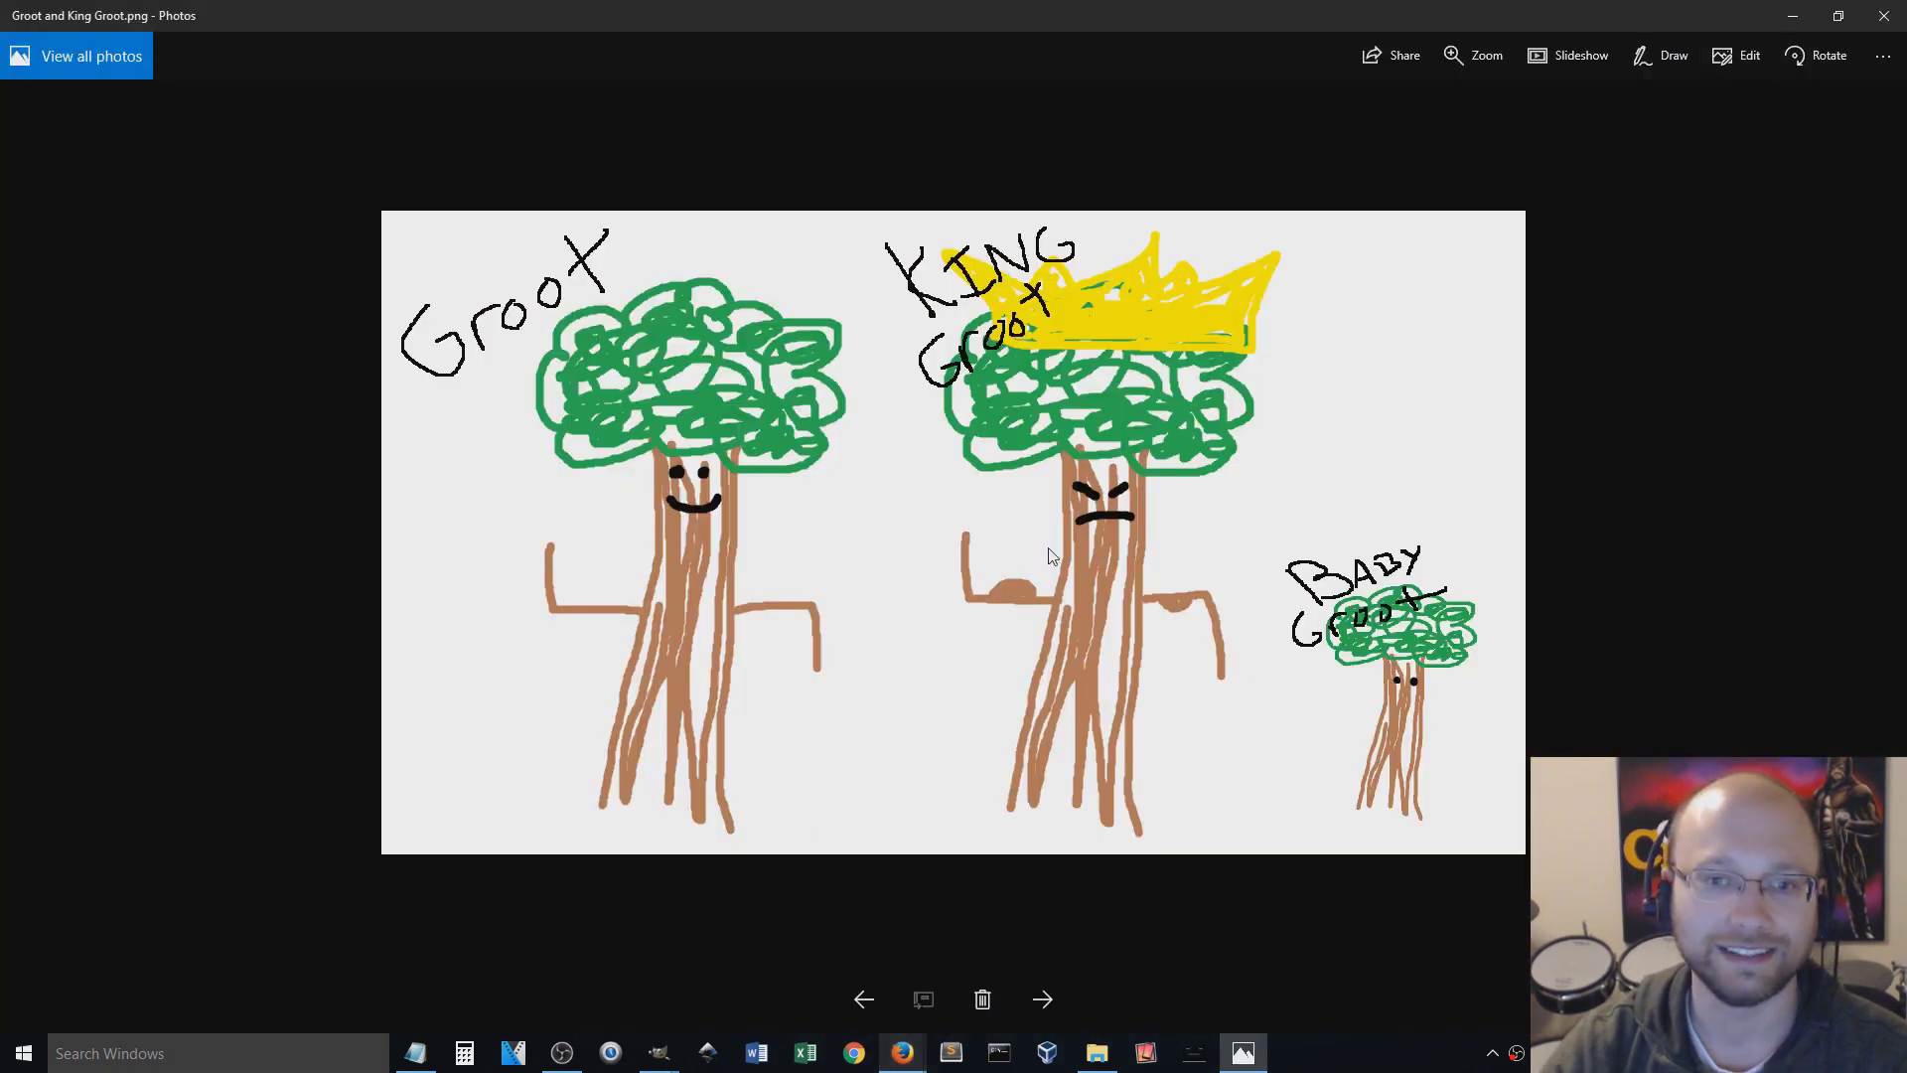
click(1793, 14)
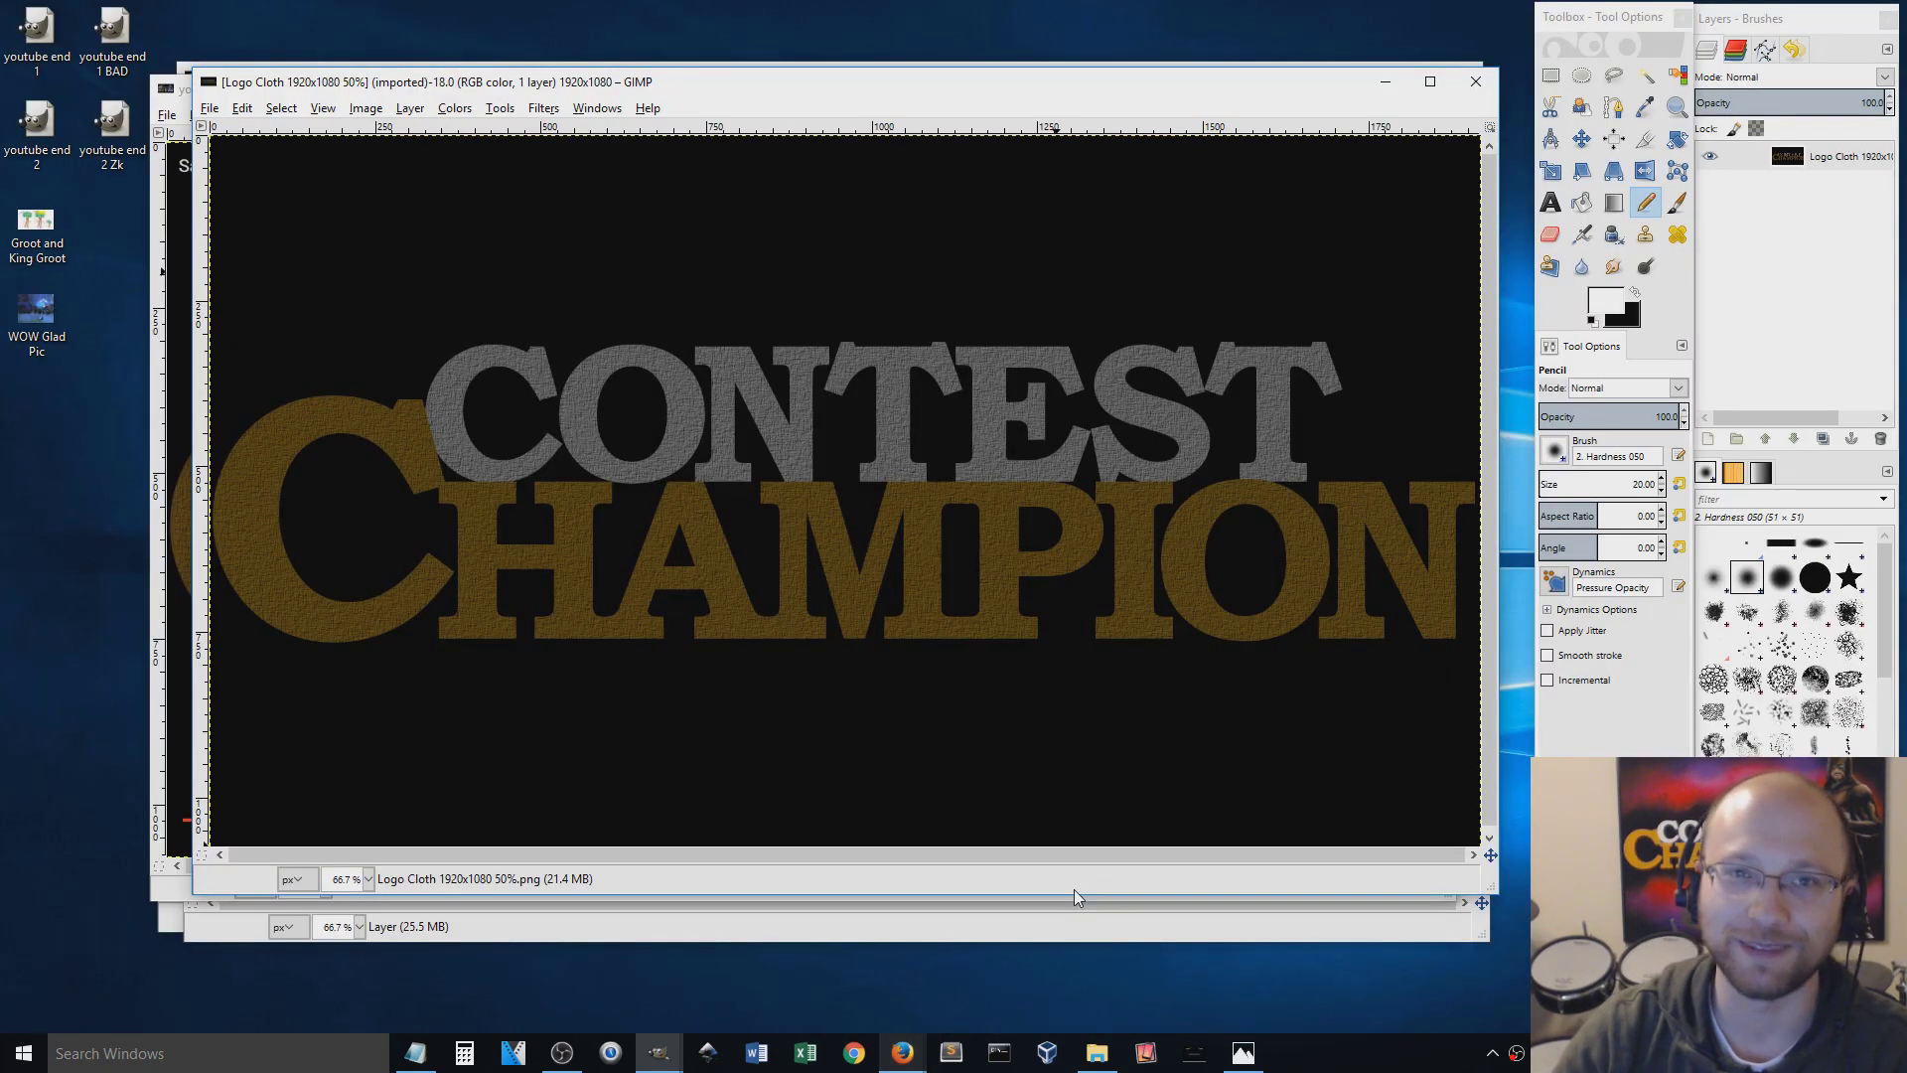